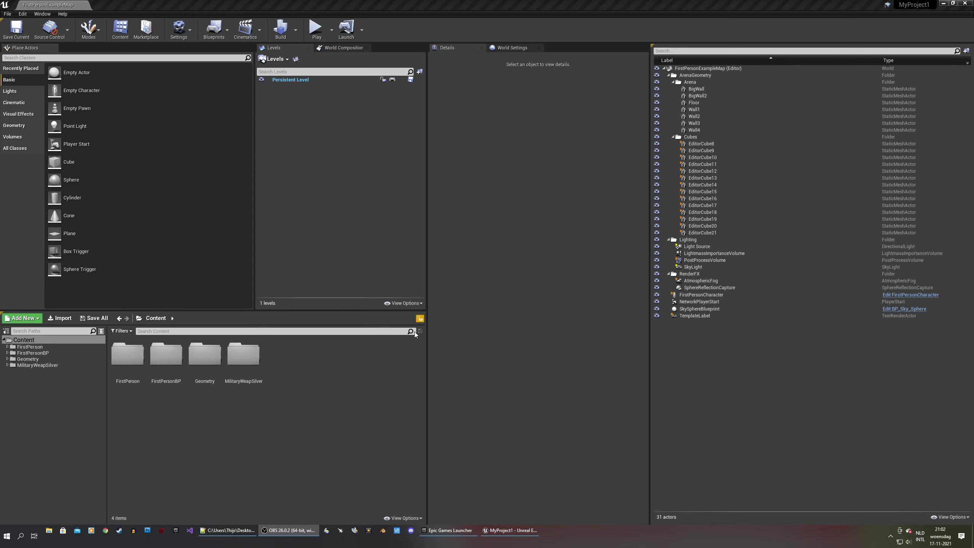
View the Military Weapons Silver marketplace page in the Epic Games Launcher and return to the Unreal Editor
left_click(461, 534)
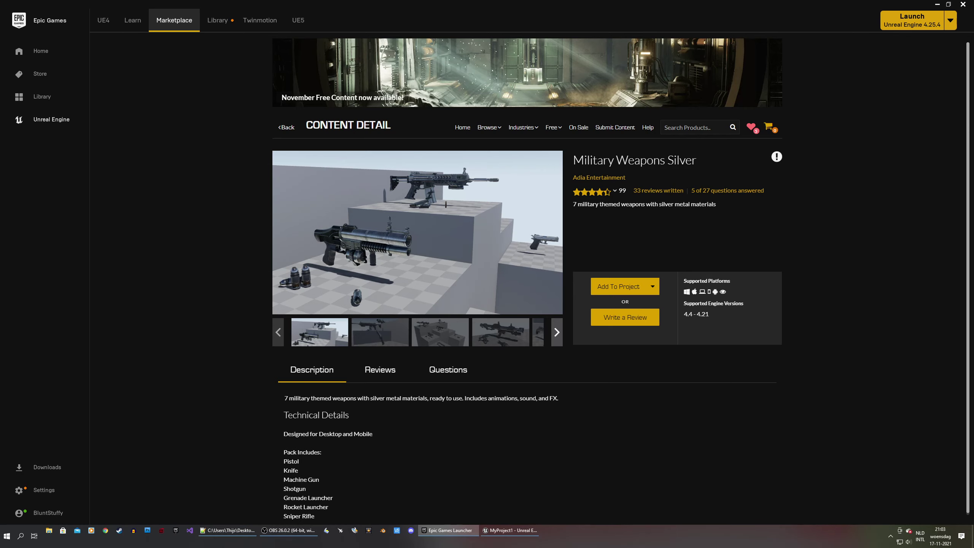
left_click(937, 4)
Open the Pistols_A skeletal mesh from the Weapons folder inside MilitaryWeapSilver
left_click(42, 366)
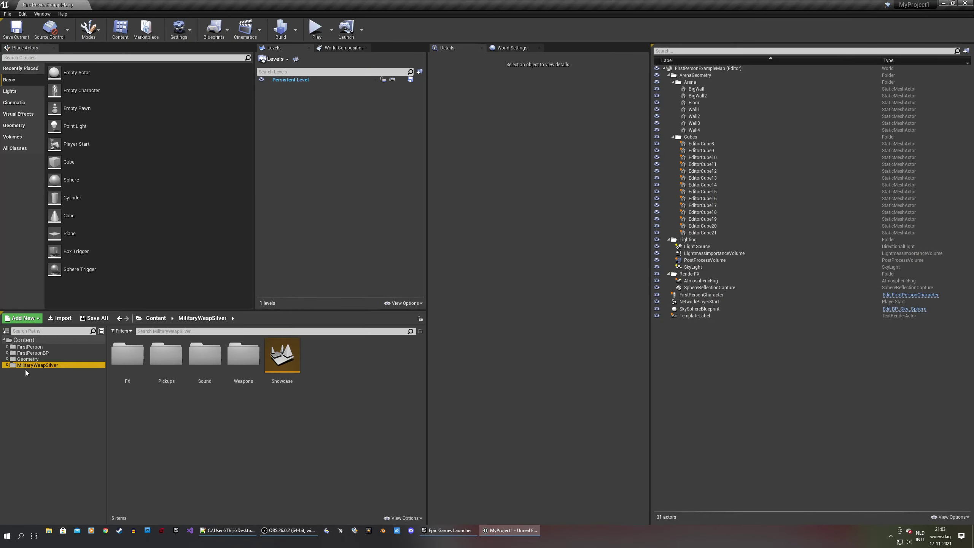
left_click(7, 365)
left_click(20, 389)
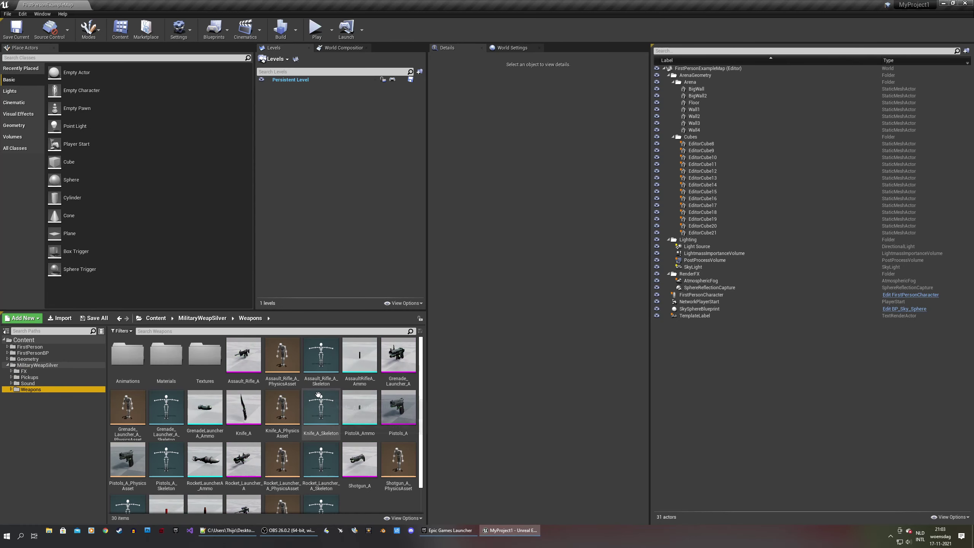
left_click(408, 405)
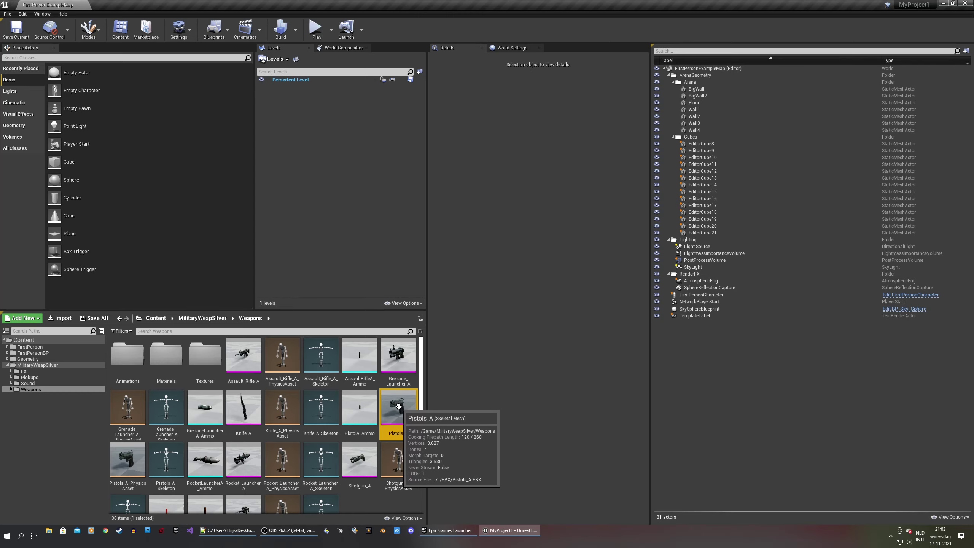
double_click(394, 415)
left_click_drag(440, 191, 551, 218)
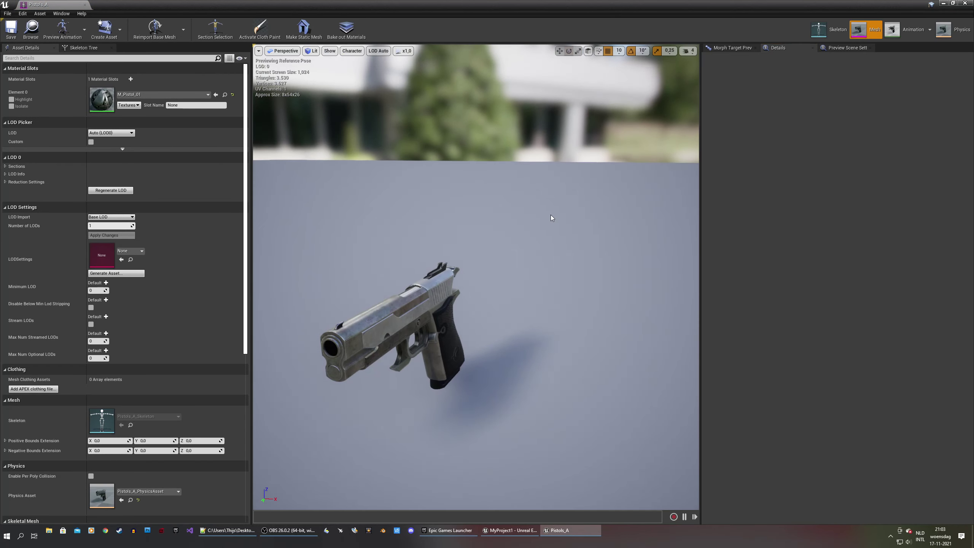
Convert the pistol to a static mesh named SM_Pistol in the Content folder and close the mesh editor
left_click(303, 28)
left_click(426, 199)
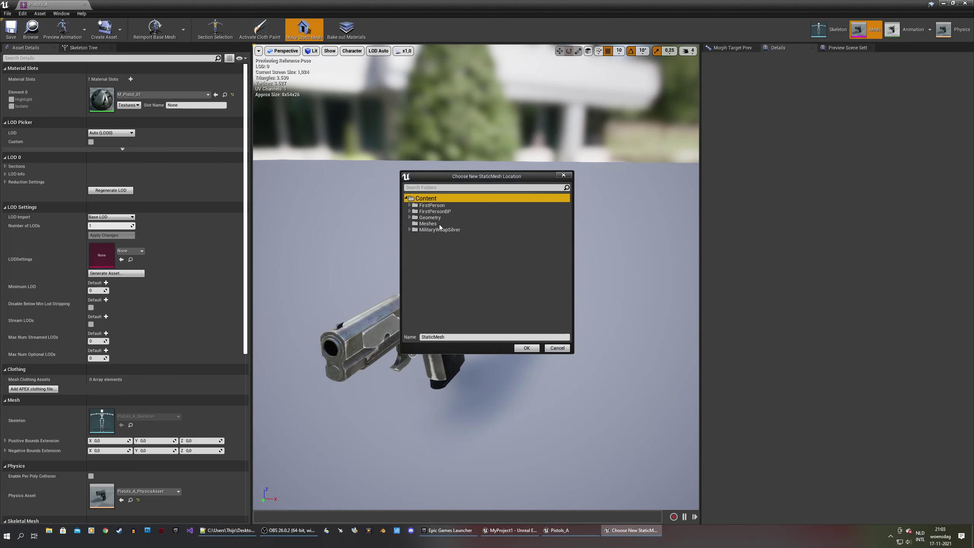
double_click(433, 336)
type("SM")
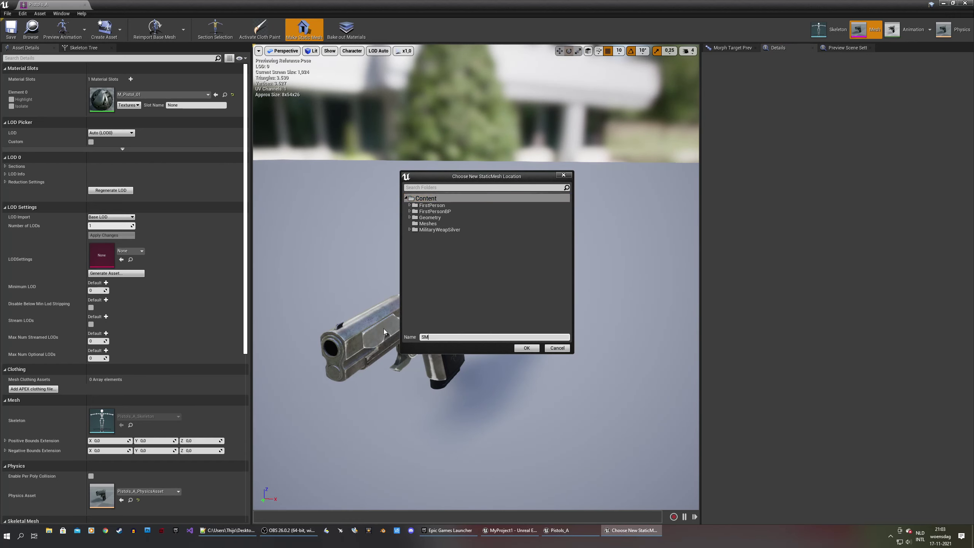
type("_Pistol")
left_click(527, 347)
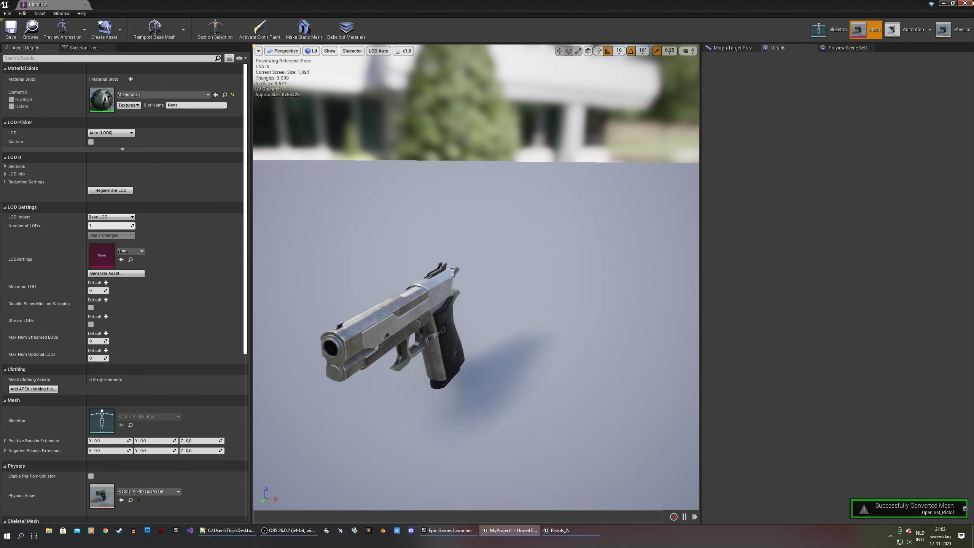
left_click(966, 3)
Open SM_Pistol from the Content folder to inspect the static mesh, and close it again
left_click(35, 342)
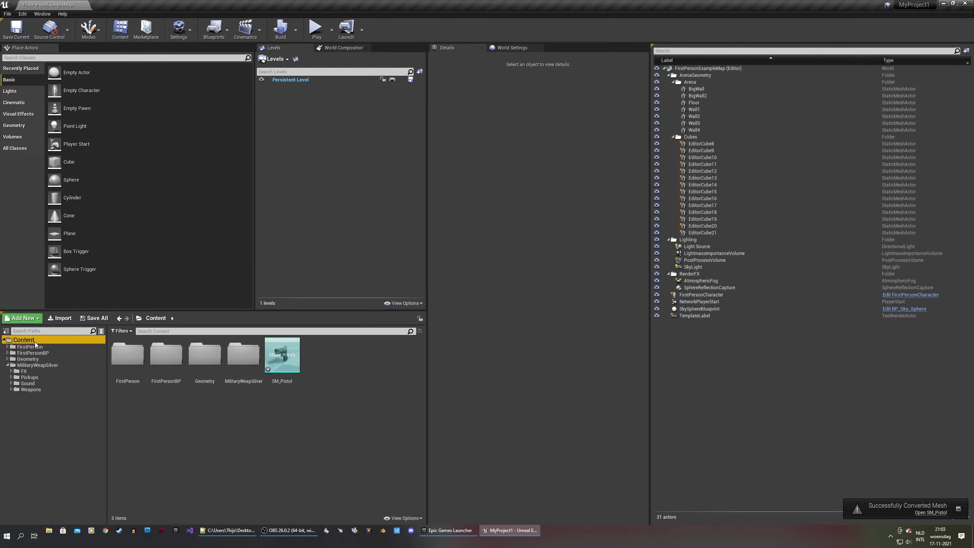
double_click(278, 358)
left_click_drag(402, 240, 402, 240)
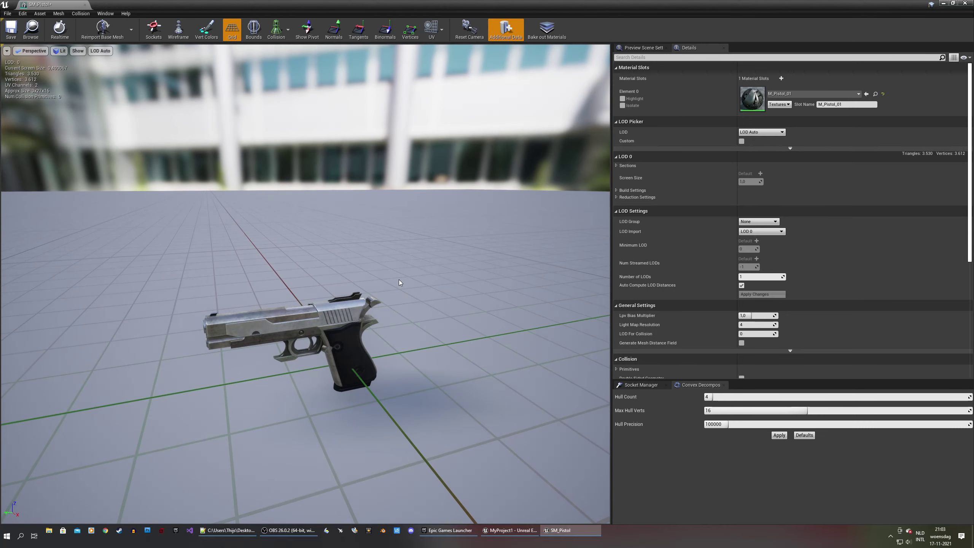
left_click(965, 3)
Export SM_Pistol as an FBX file to the desktop's New folder with the default FBX export options
right_click(287, 359)
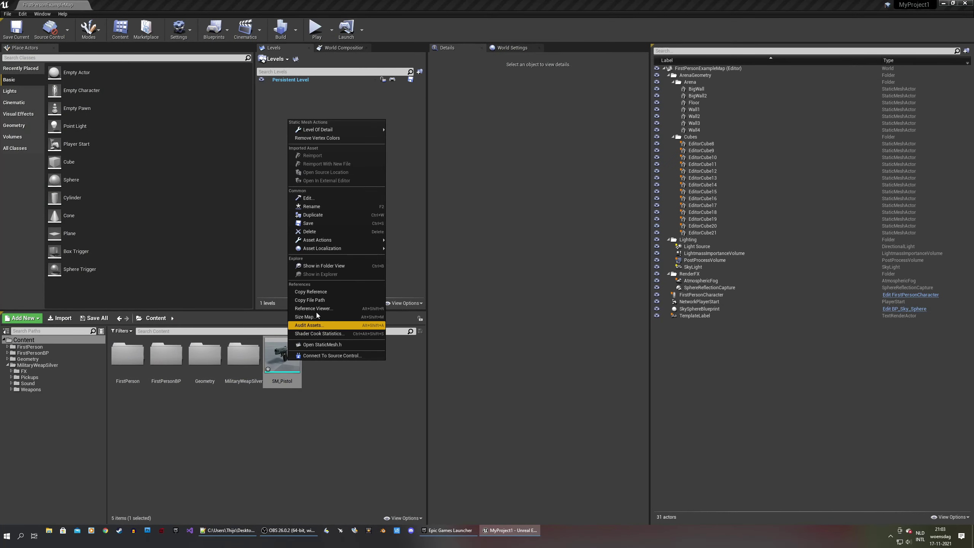
mouse_move(326, 239)
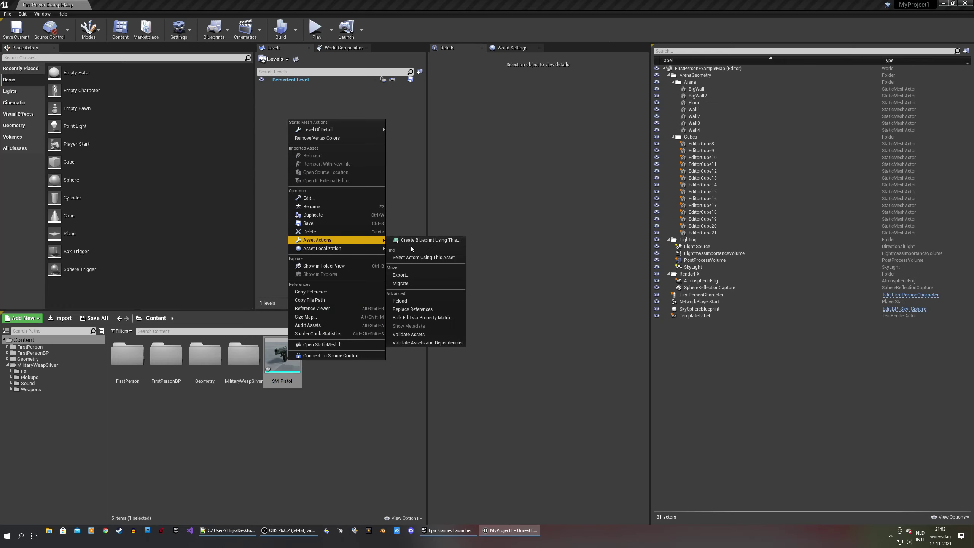
left_click(404, 275)
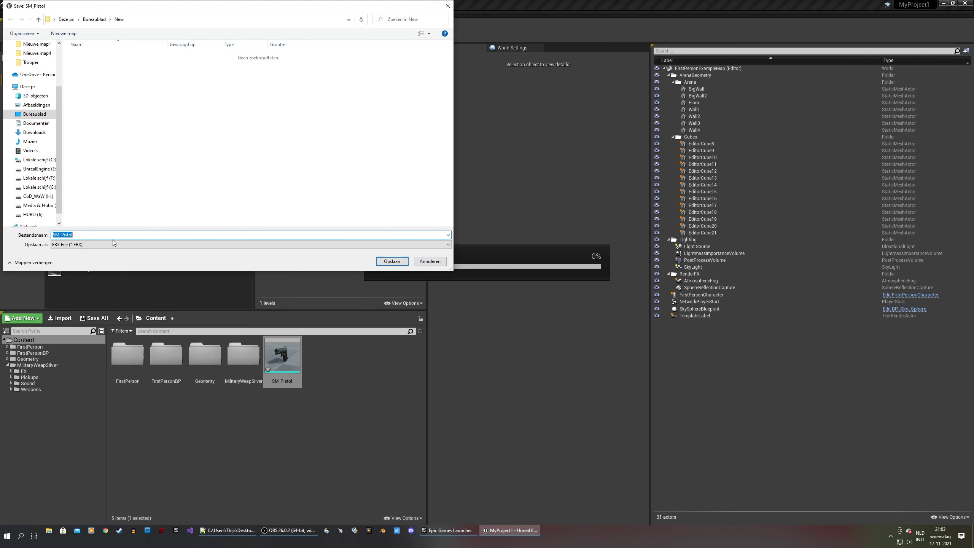
left_click(391, 261)
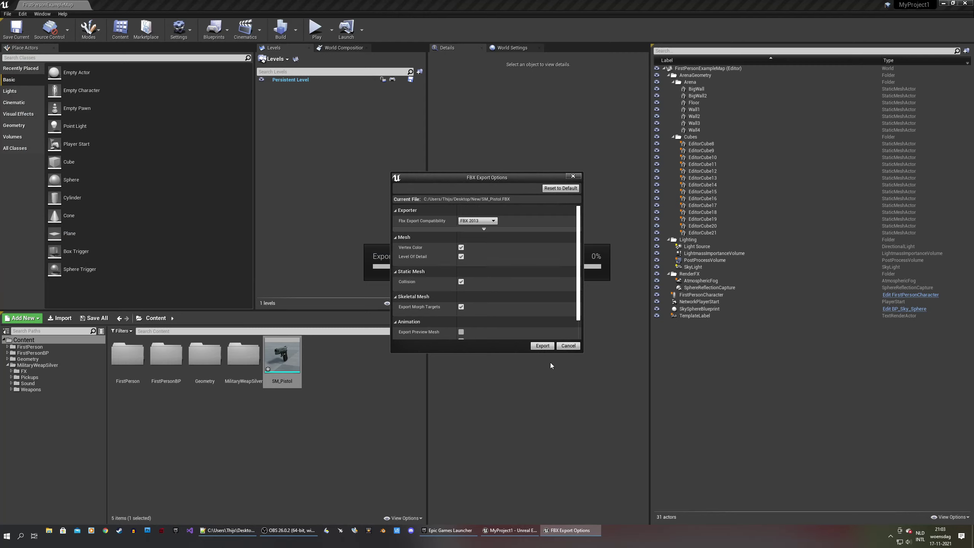
left_click(543, 345)
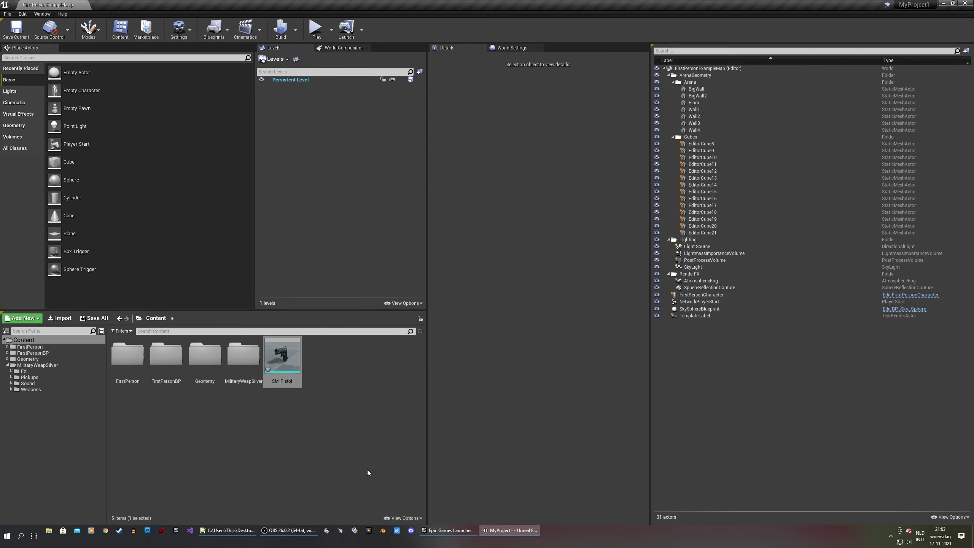
Switch to Blender and delete the default camera, cube and light from the new scene
left_click(383, 531)
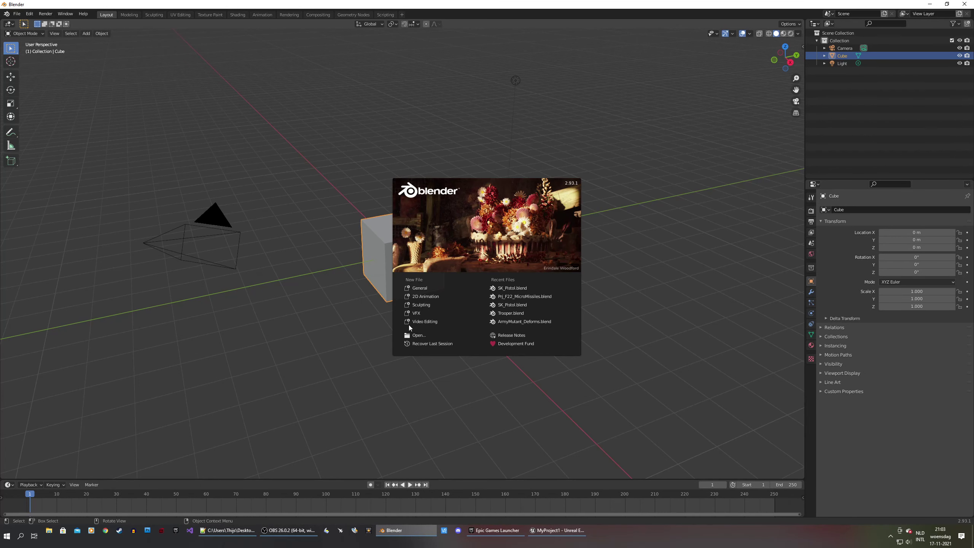
left_click(282, 337)
left_click_drag(115, 381, 580, 75)
key("x")
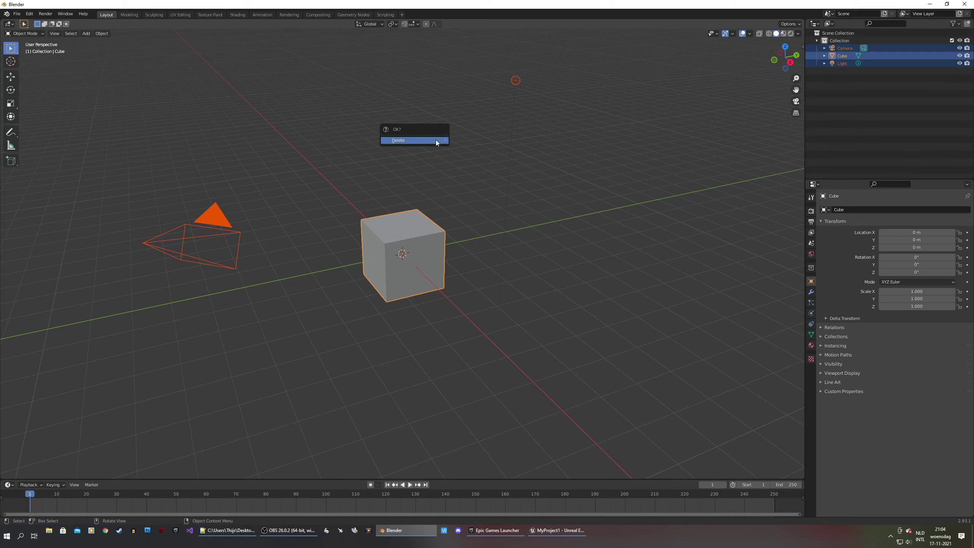
left_click(427, 141)
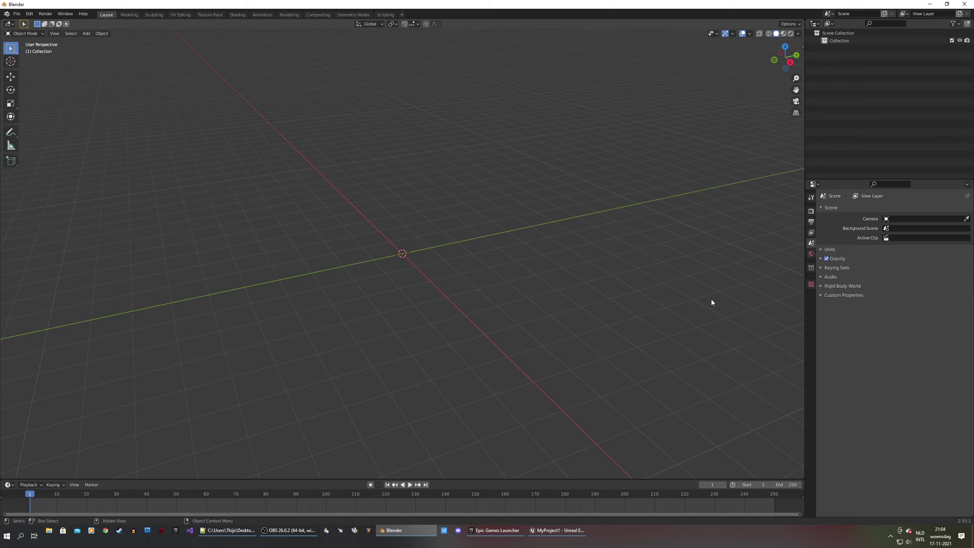
Set the scene's unit scale to 0.01
left_click(821, 250)
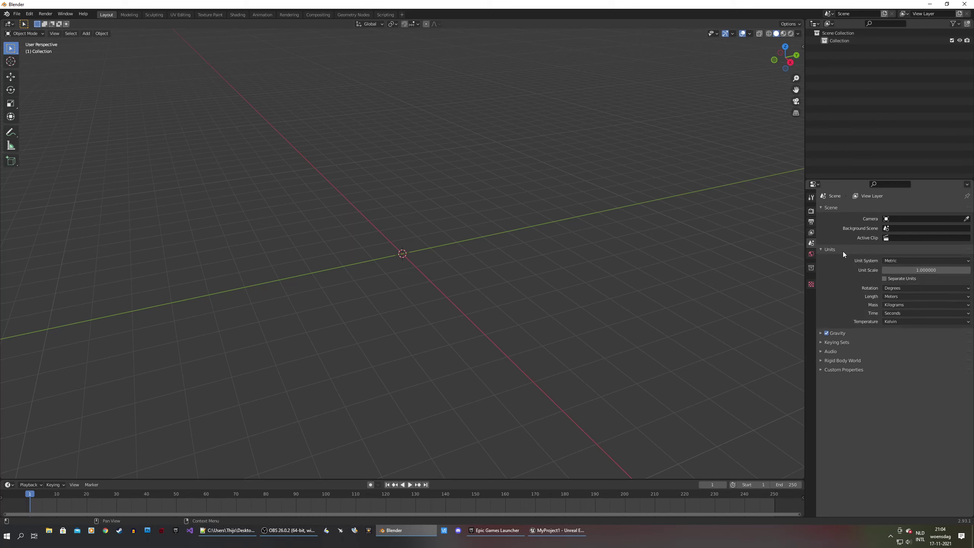
left_click(915, 272)
type("0.01")
key("Return")
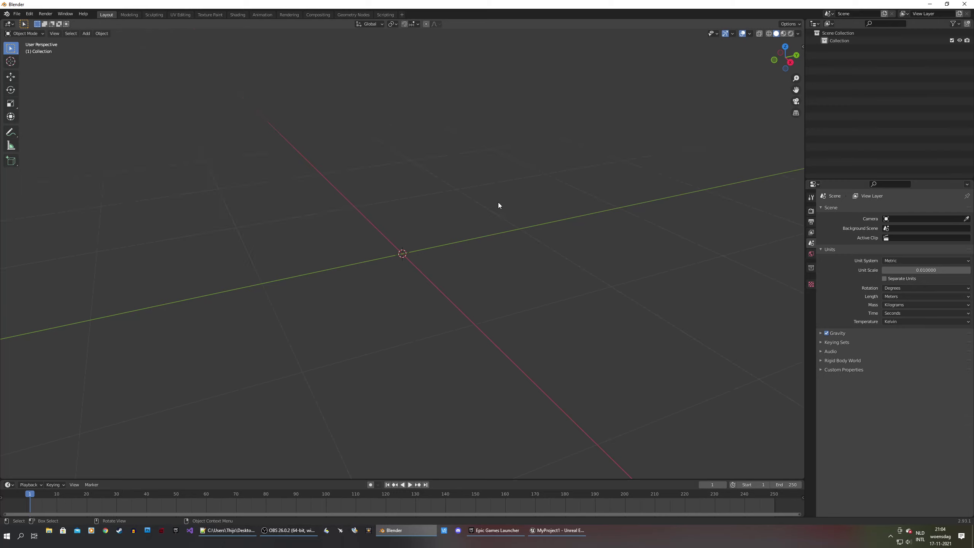
Import SM_Pistol.FBX from the desktop's New folder as FBX with the Animation option turned off
scroll(500, 197, "down", 3)
scroll(433, 191, "up", 3)
scroll(431, 198, "up", 2)
left_click(17, 13)
mouse_move(15, 23)
mouse_move(46, 117)
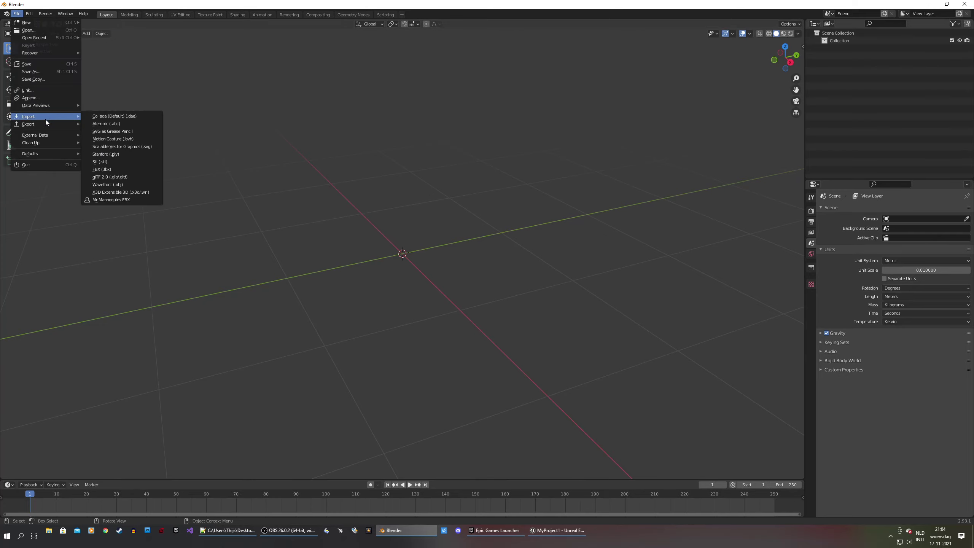
left_click(106, 169)
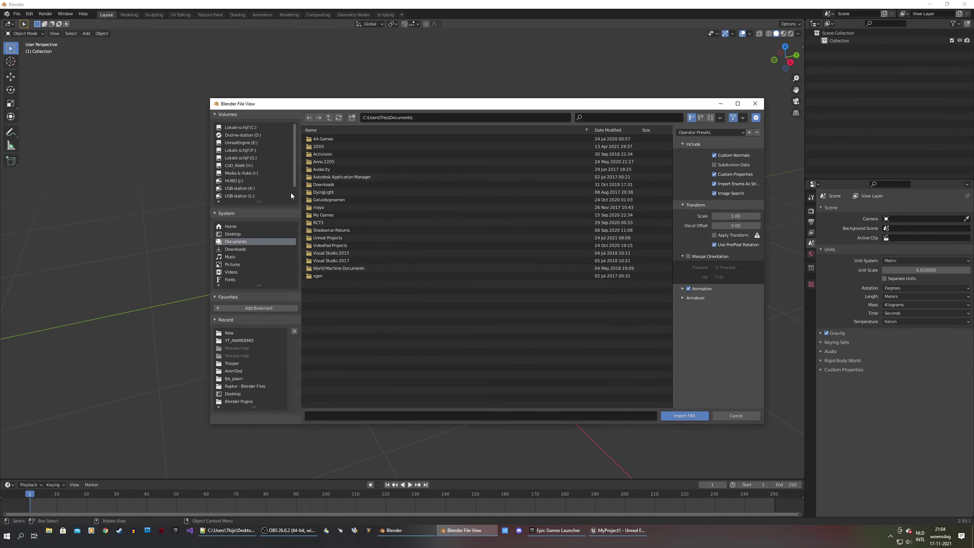
left_click(251, 236)
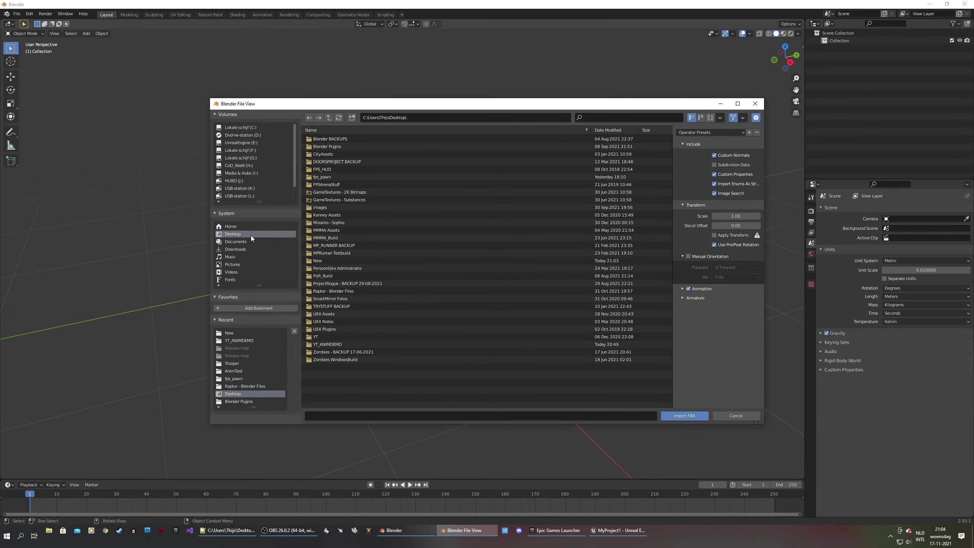
double_click(328, 264)
left_click(323, 140)
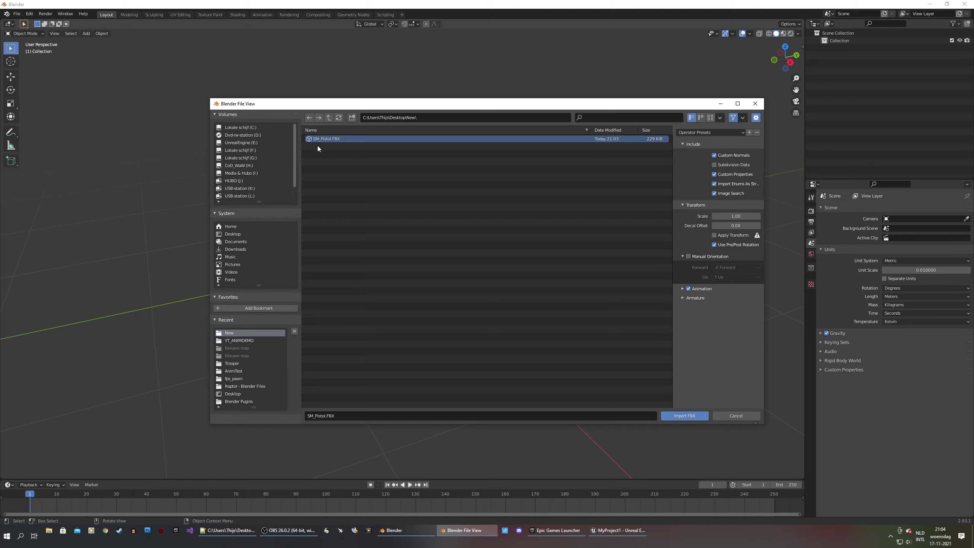
left_click_drag(674, 203, 617, 205)
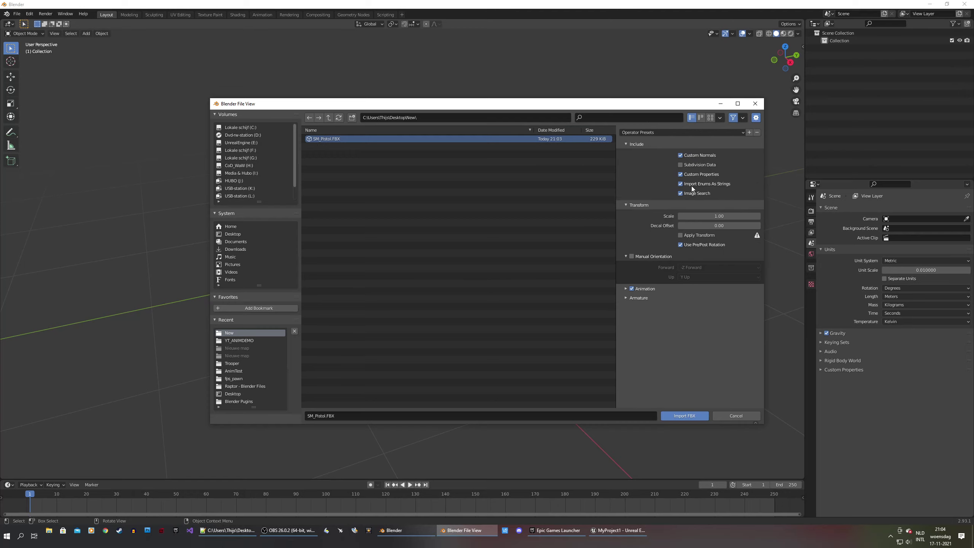
left_click(632, 289)
left_click(676, 416)
In the right orthographic view, move the pistol up so the bottom of its grip rests on the ground line at the origin
scroll(370, 237, "up", 5)
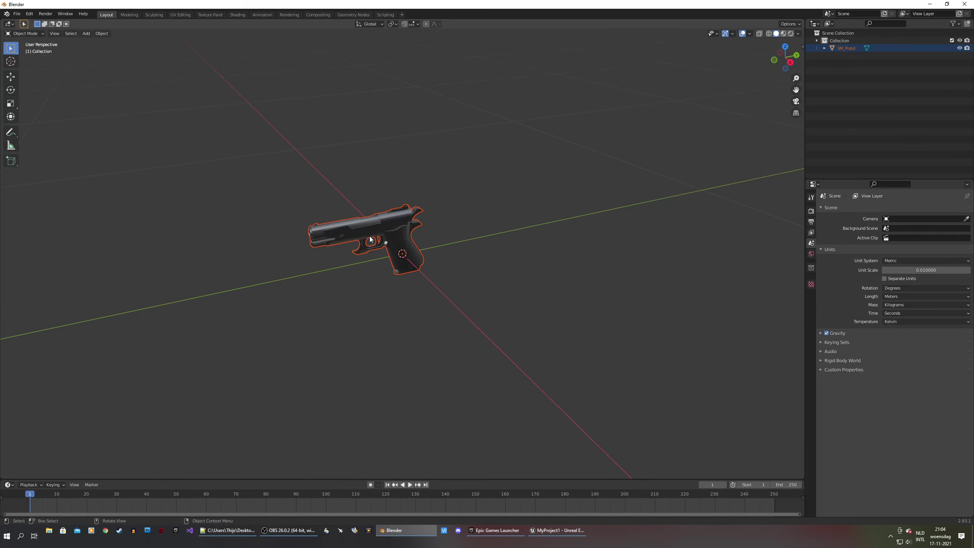
scroll(370, 239, "up", 2)
middle_click_drag(430, 208, 410, 200)
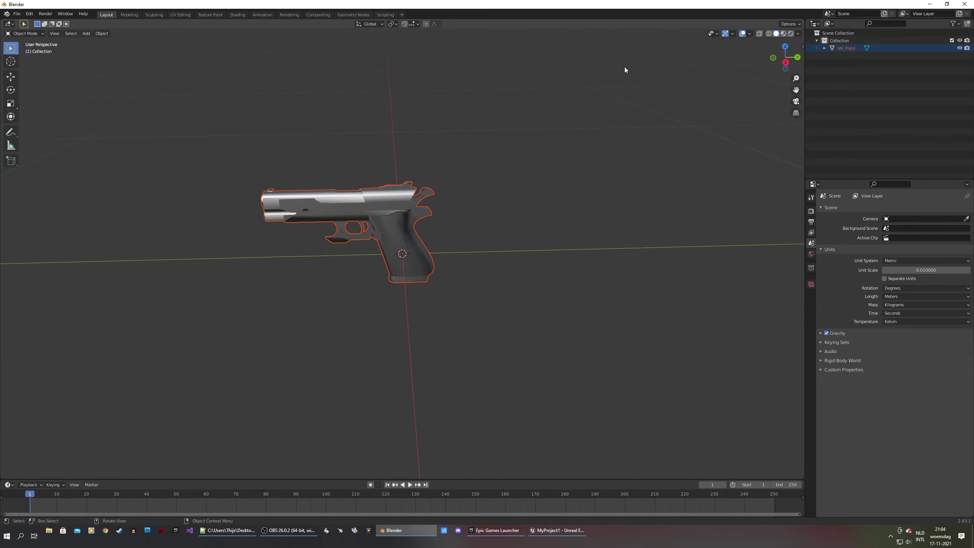
left_click(786, 62)
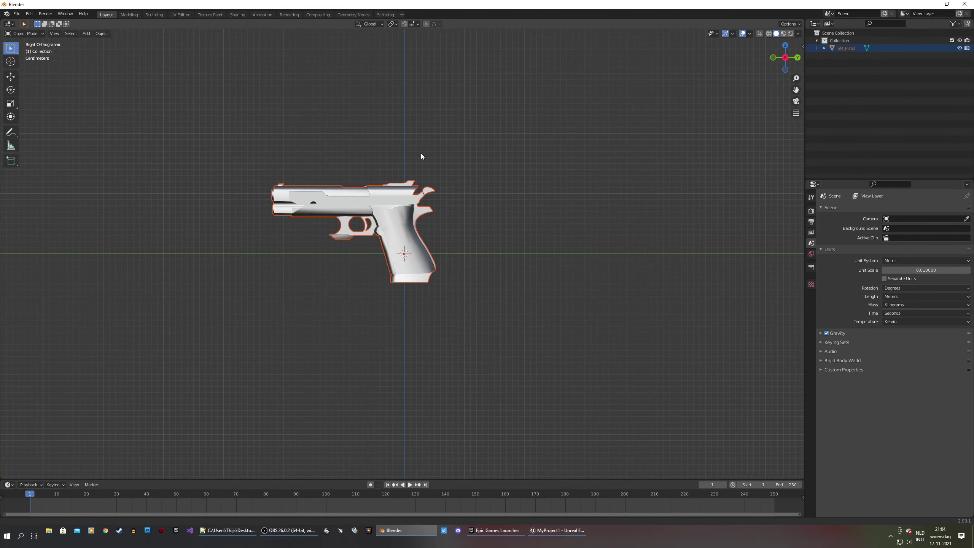
middle_click_drag(420, 152, 462, 156, "shift")
scroll(420, 155, "up", 3)
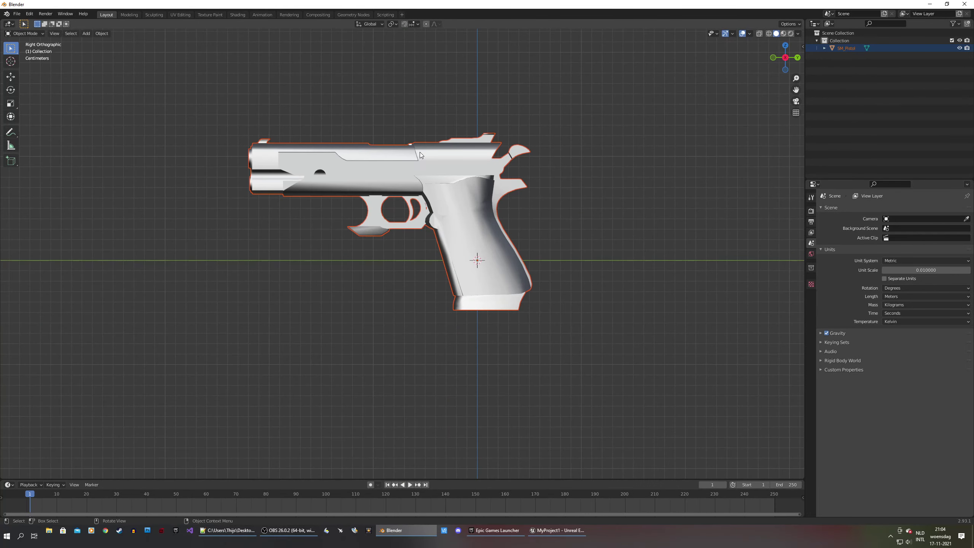
left_click(13, 77)
left_click_drag(496, 249, 483, 195)
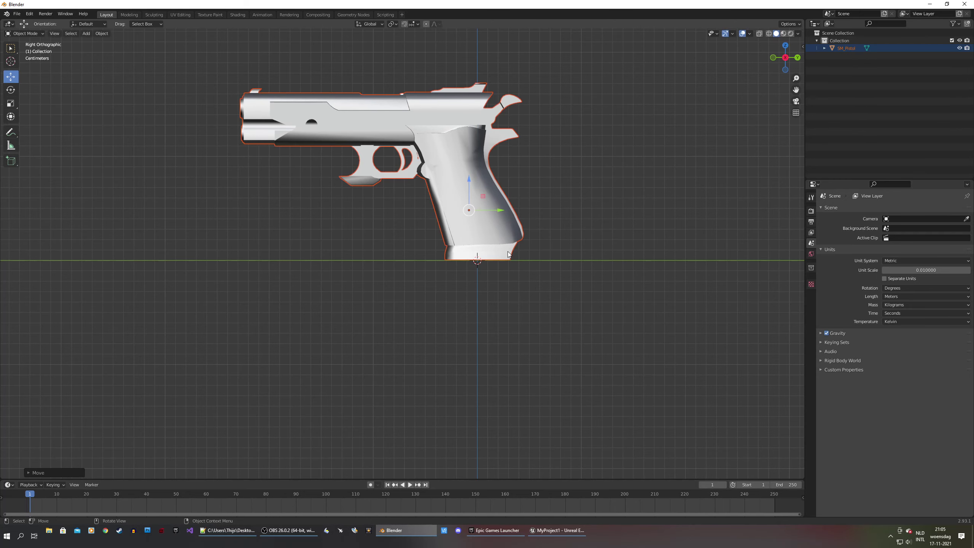
scroll(489, 254, "up", 3)
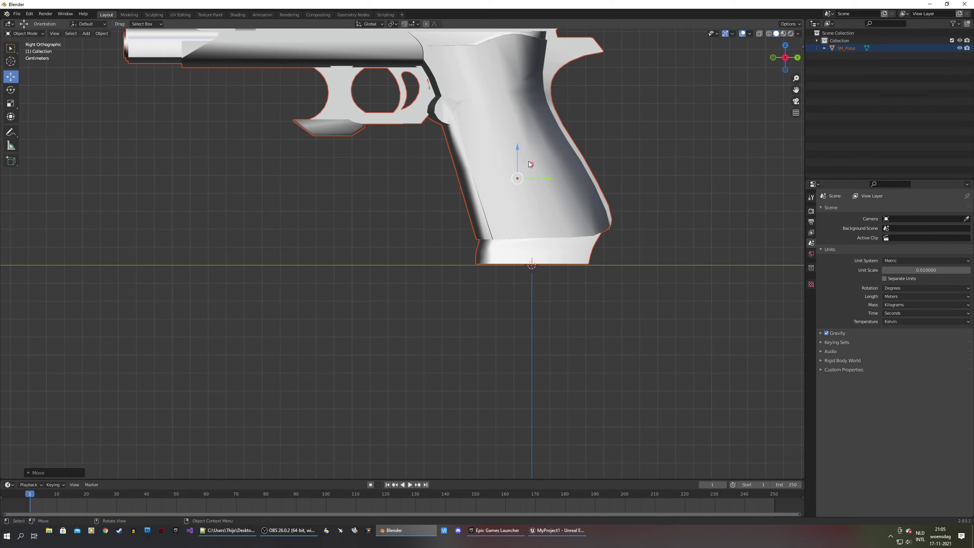
left_click_drag(533, 165, 534, 166)
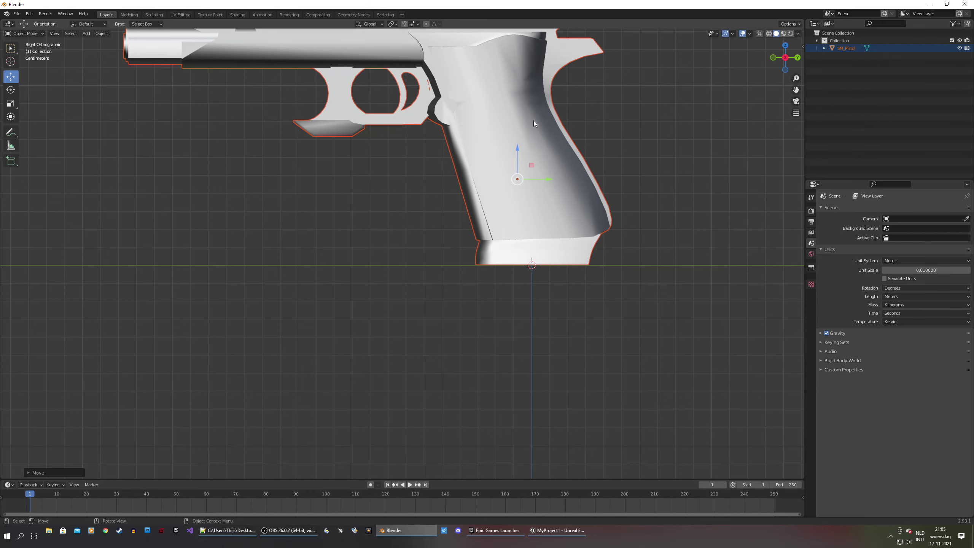
scroll(549, 159, "up", 6, "shift")
right_click(499, 139)
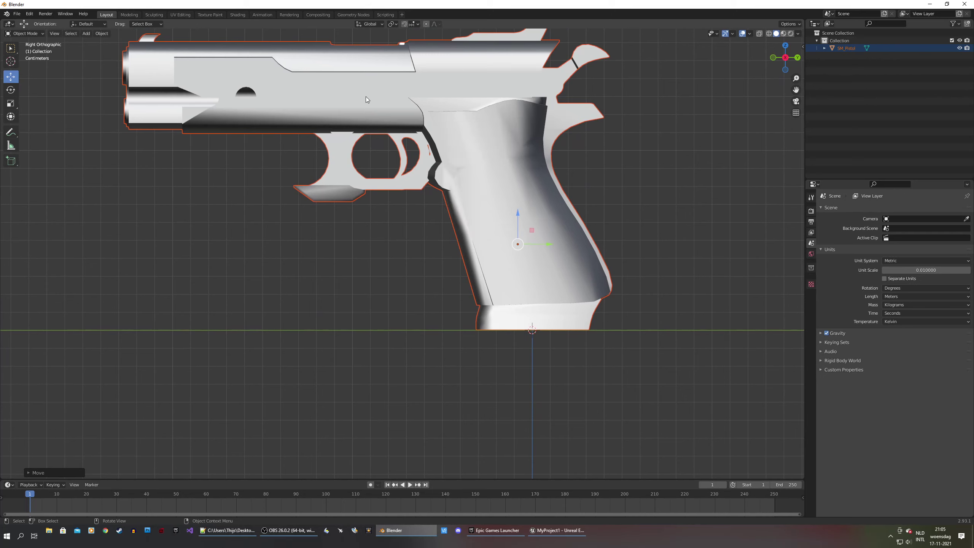
right_click(509, 113)
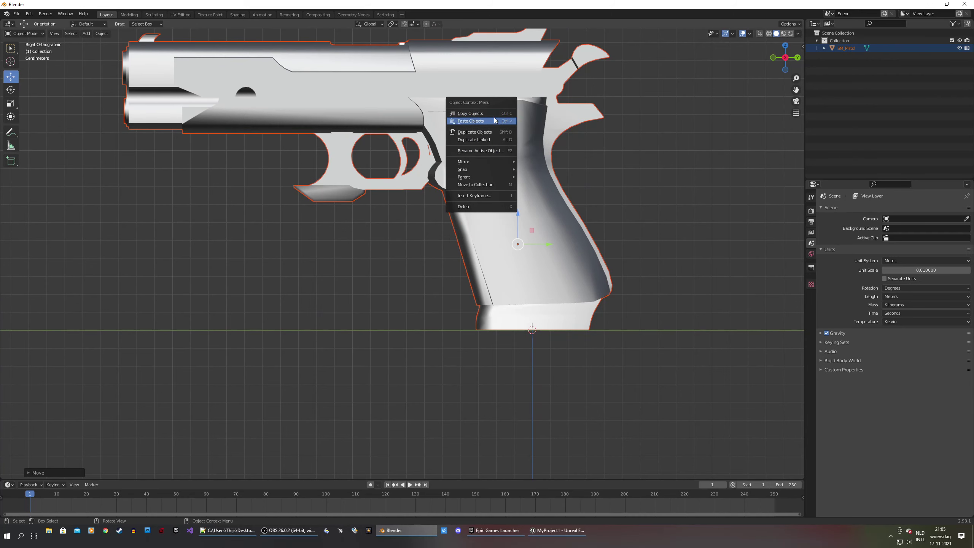
left_click(502, 113)
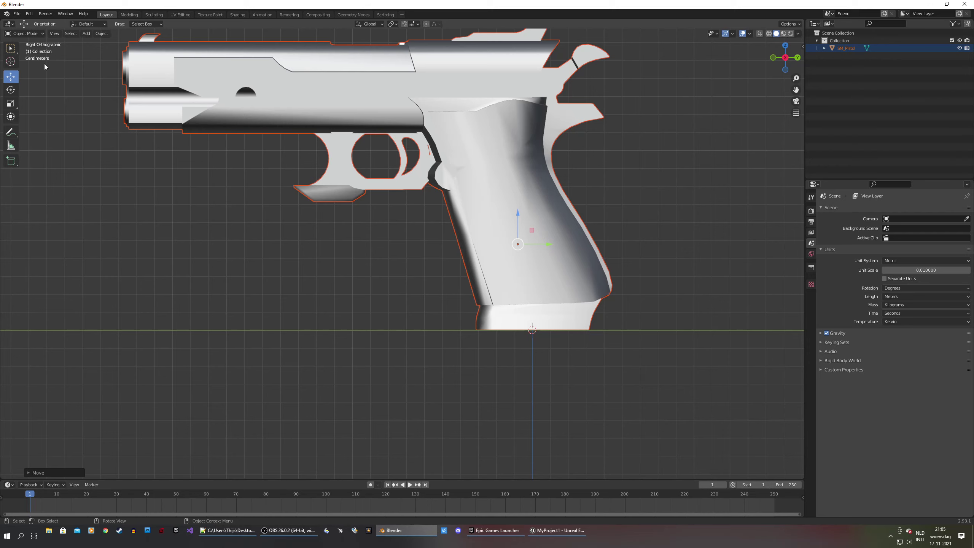
Set the origin of the SM_Pistol mesh to the 3D cursor at the bottom of the grip
middle_click_drag(548, 131, 554, 160)
left_click(489, 188)
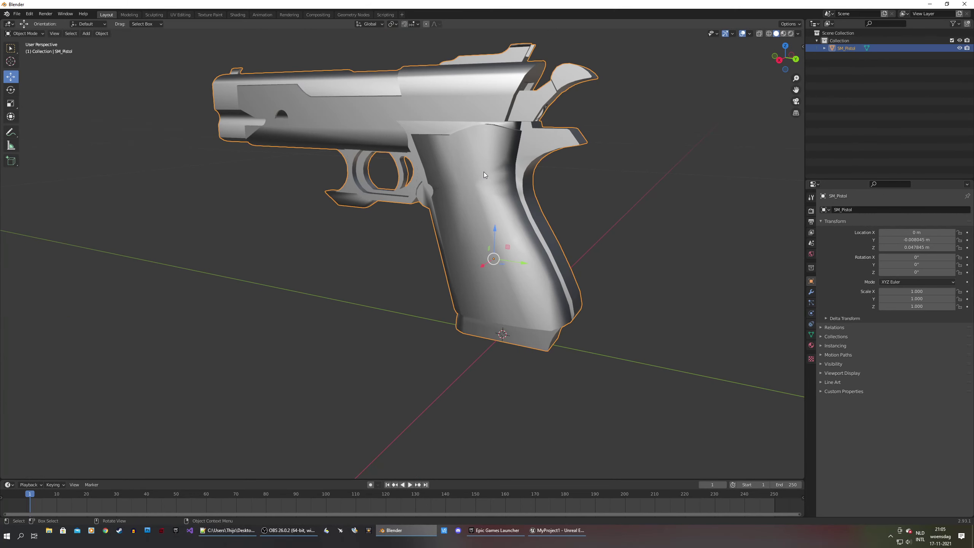
middle_click_drag(422, 153, 551, 168)
right_click(469, 177)
left_click(495, 180)
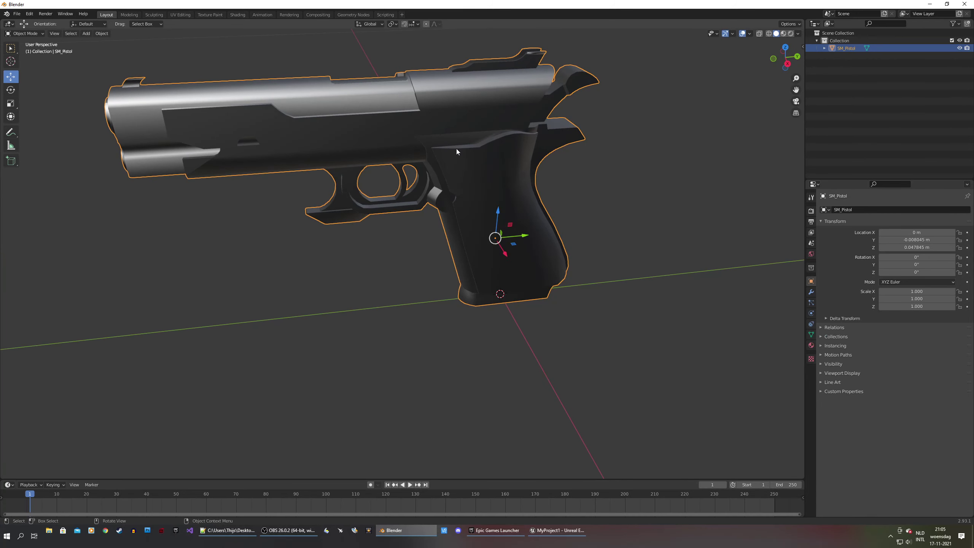
right_click(504, 170)
mouse_move(473, 197)
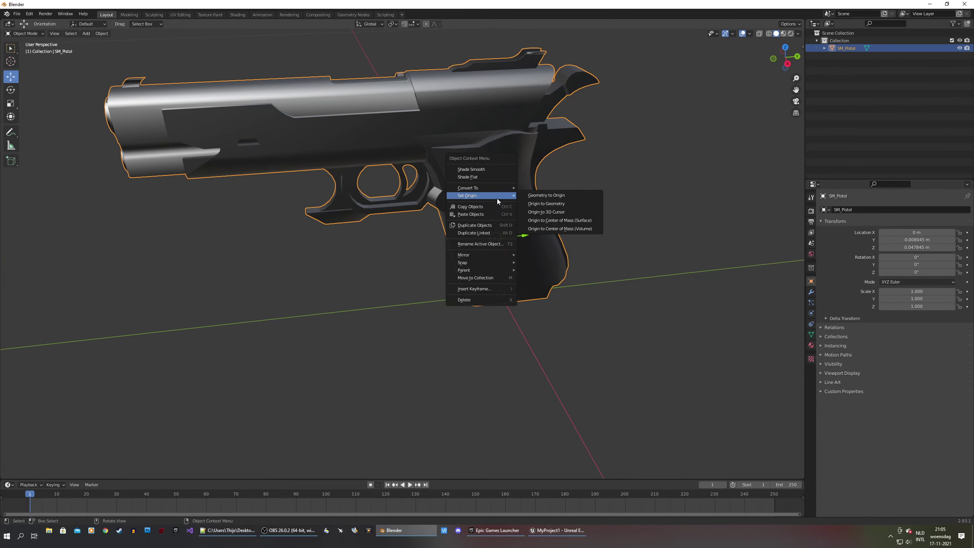
left_click(546, 212)
middle_click_drag(522, 233, 523, 336)
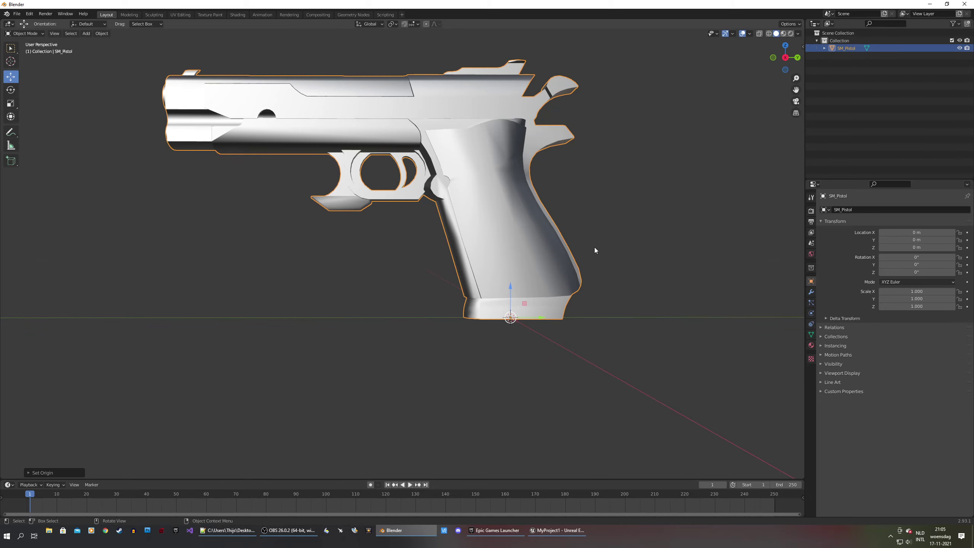
In the right orthographic view, add an armature at the world origin and rename the armature object root
middle_click_drag(595, 247, 708, 91)
left_click(784, 57)
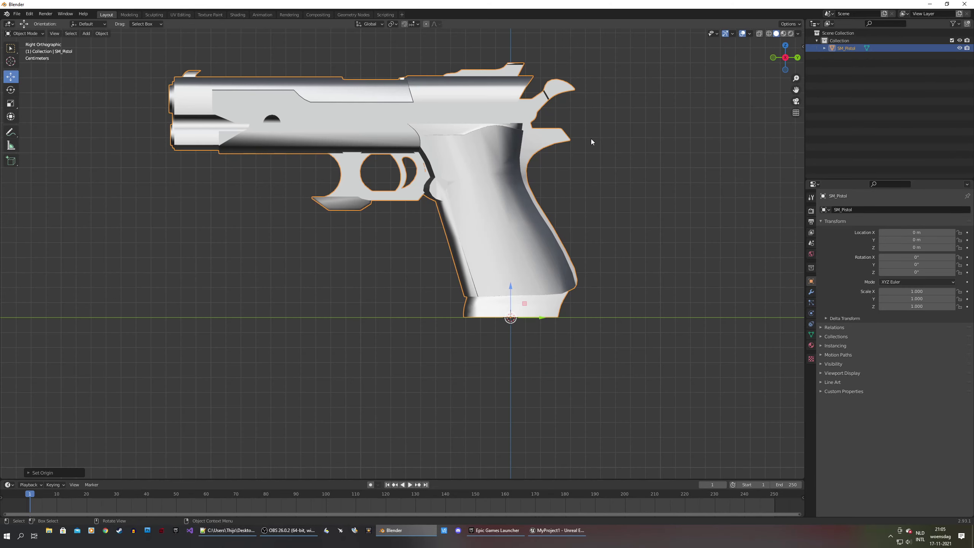
left_click(86, 33)
left_click(100, 100)
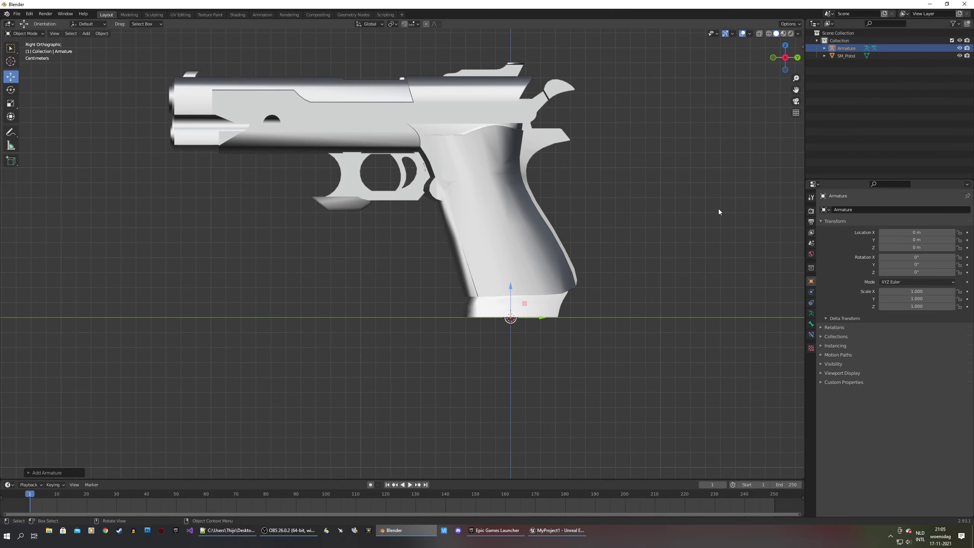
left_click(825, 48)
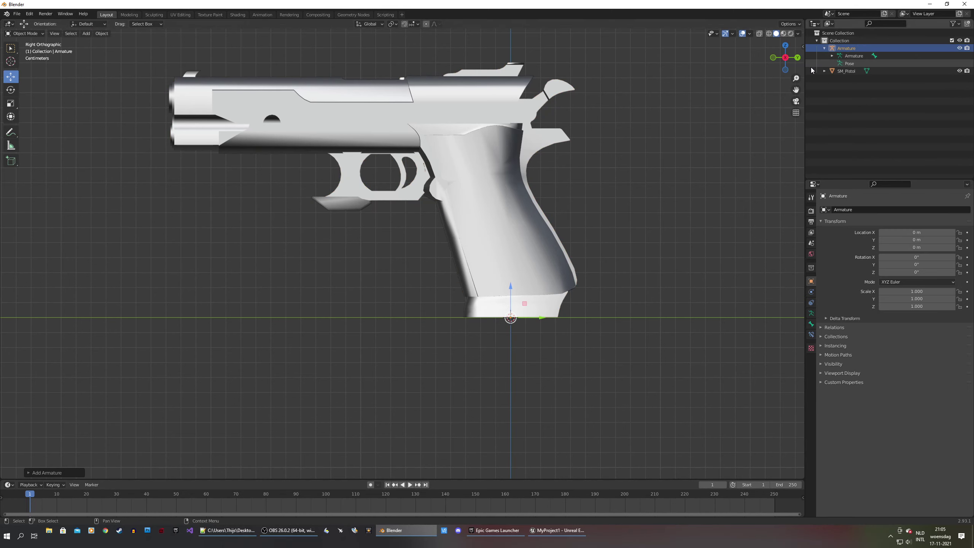
double_click(846, 48)
type("root")
key("Return")
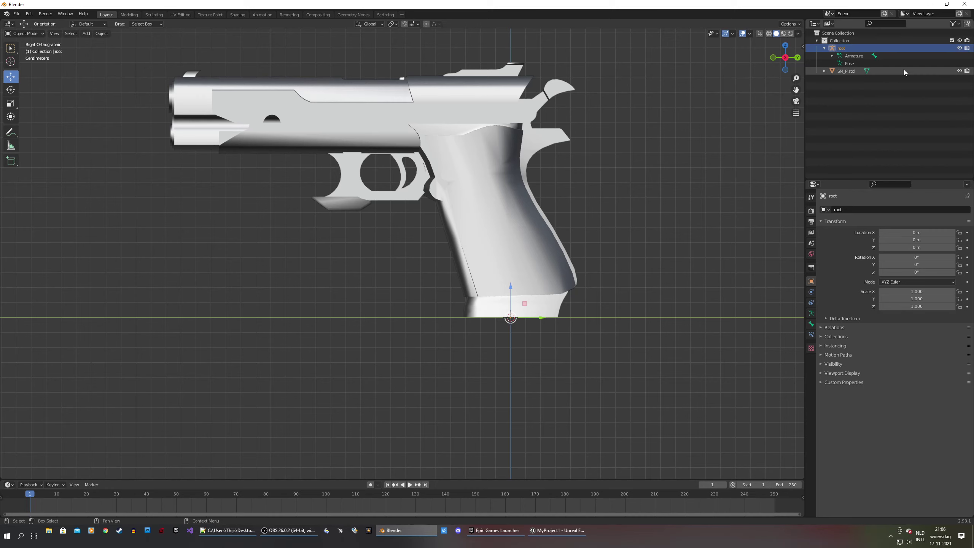
Enable In Front in the root armature's viewport display so its bone shows through the pistol, leaving X-ray off
left_click(833, 56)
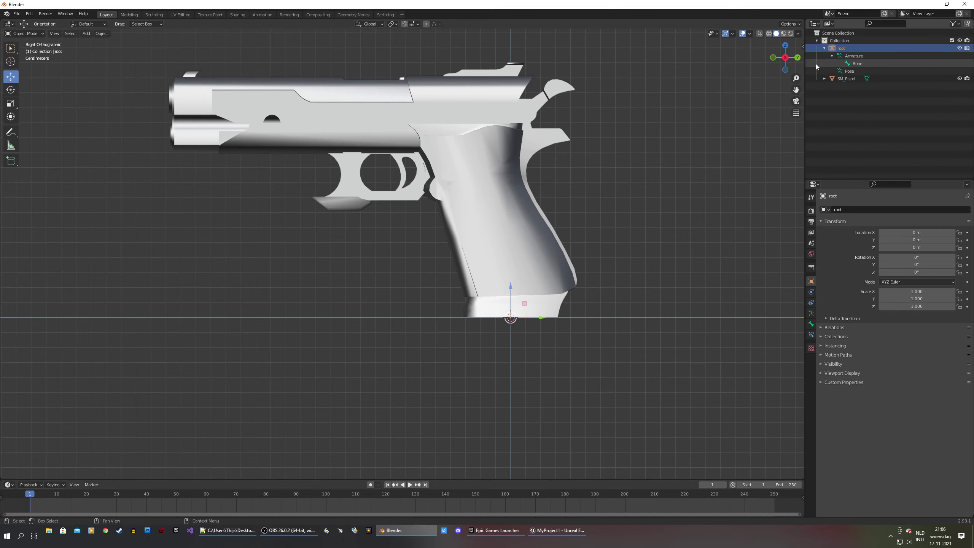
left_click(851, 58)
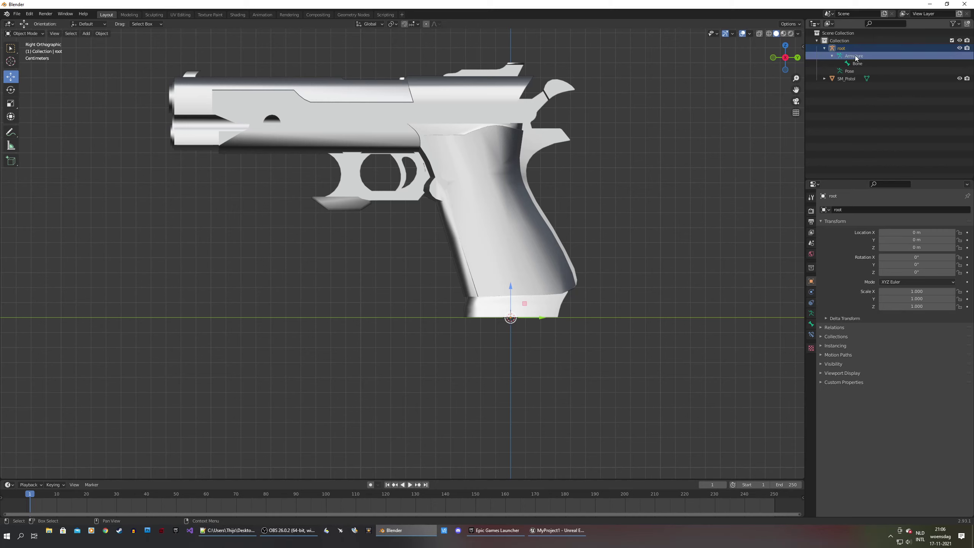
left_click(845, 63)
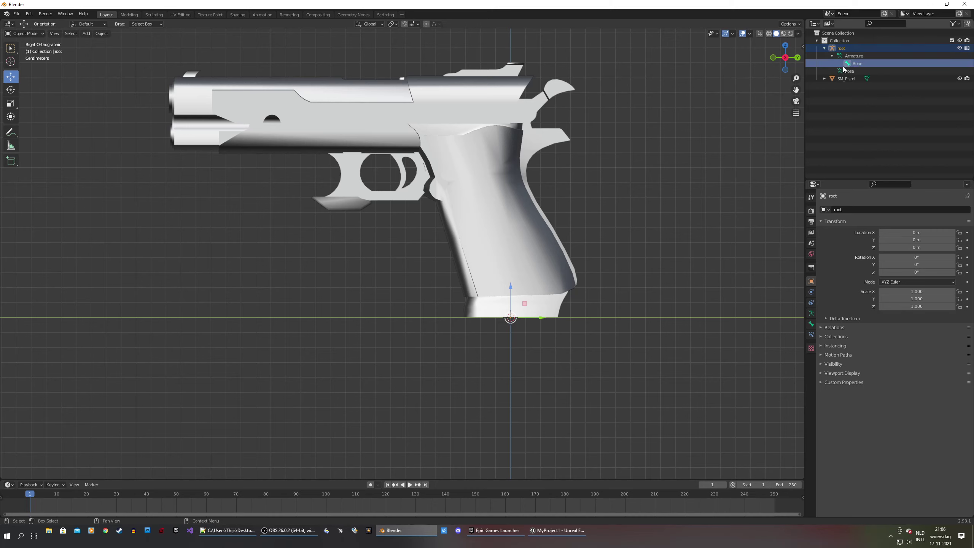
left_click(760, 34)
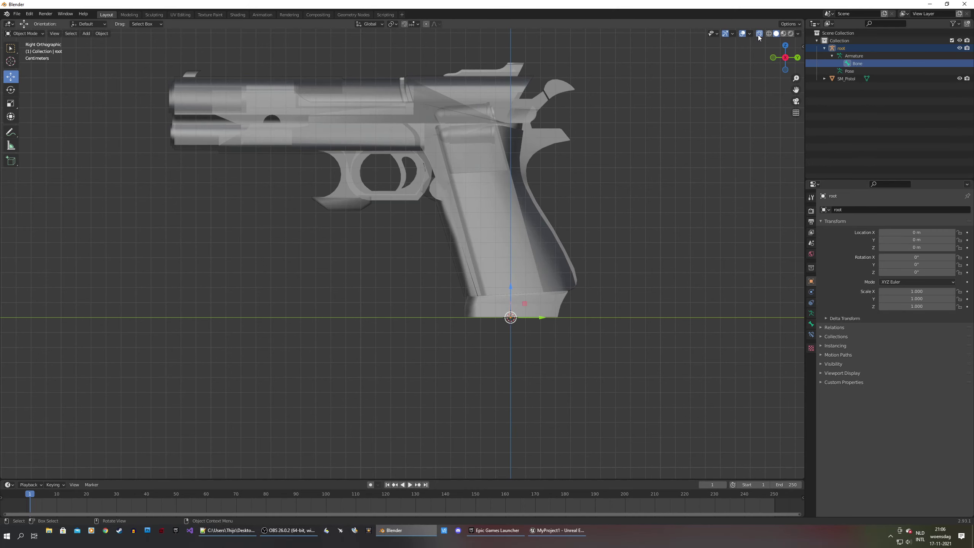
scroll(530, 320, "up", 5)
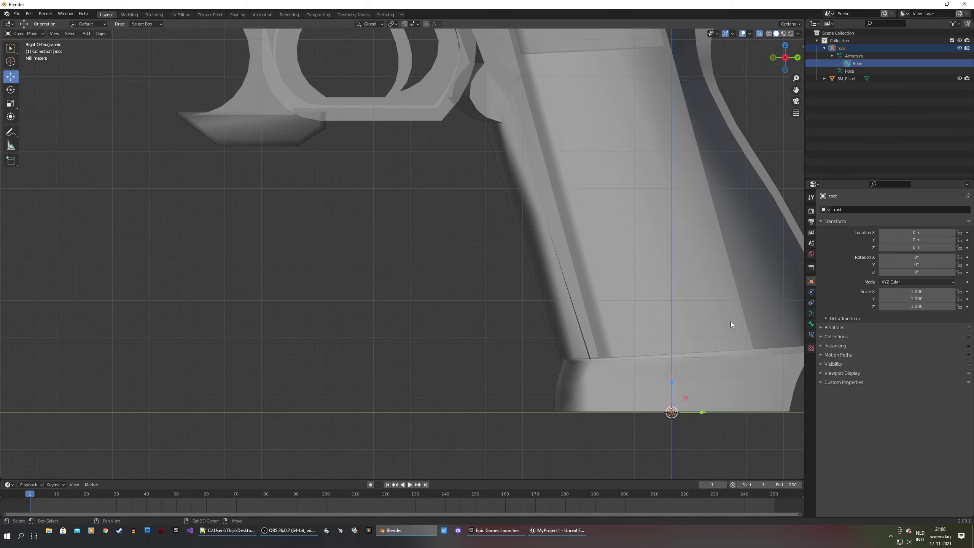
middle_click_drag(730, 322, 620, 230, "shift")
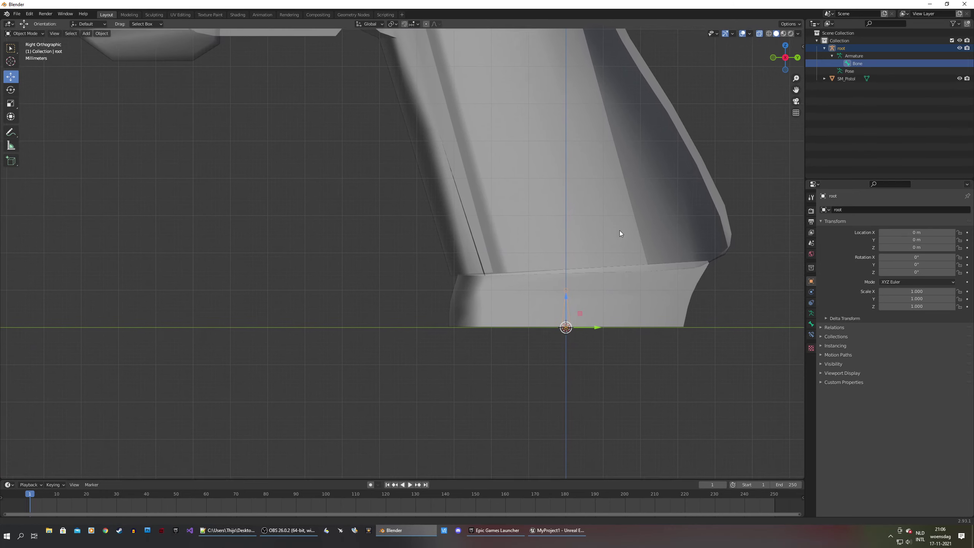
left_click(811, 313)
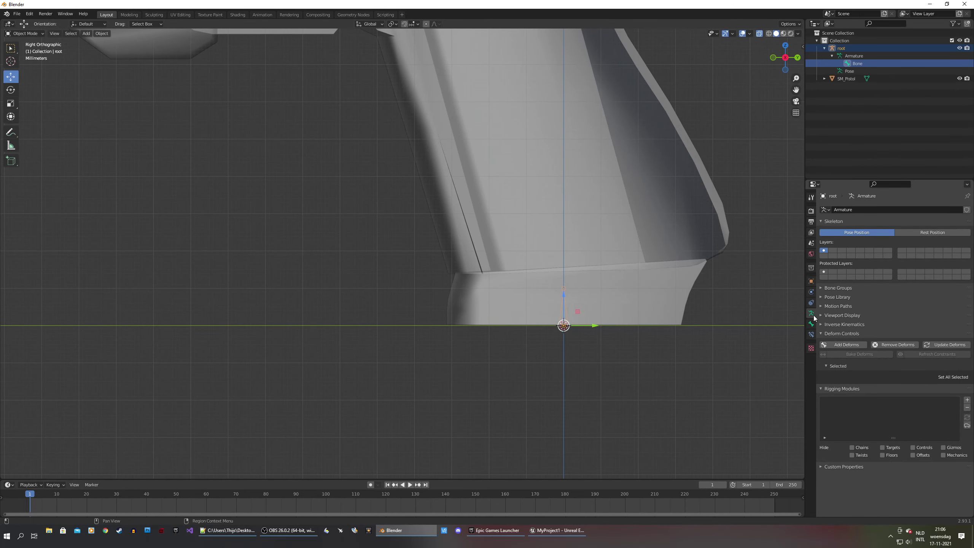
left_click(821, 315)
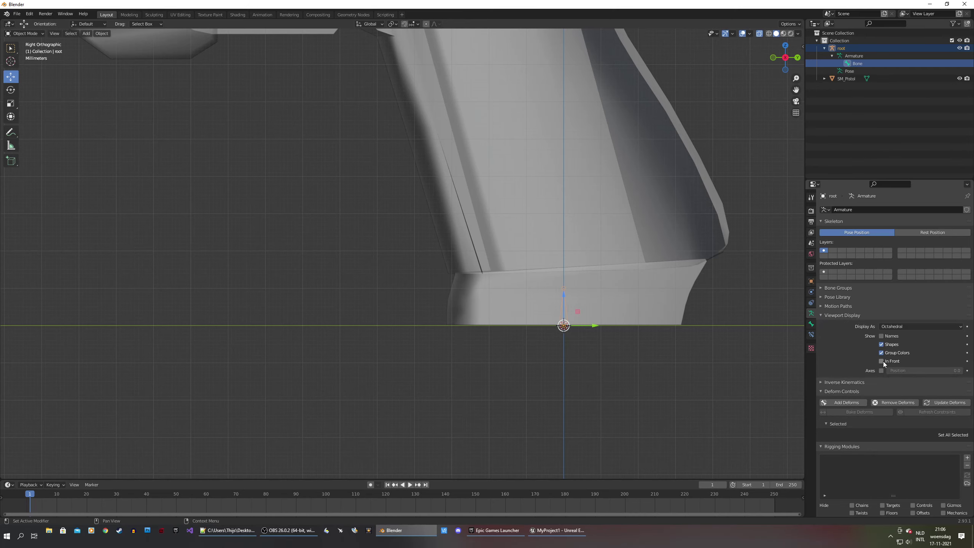
left_click(759, 34)
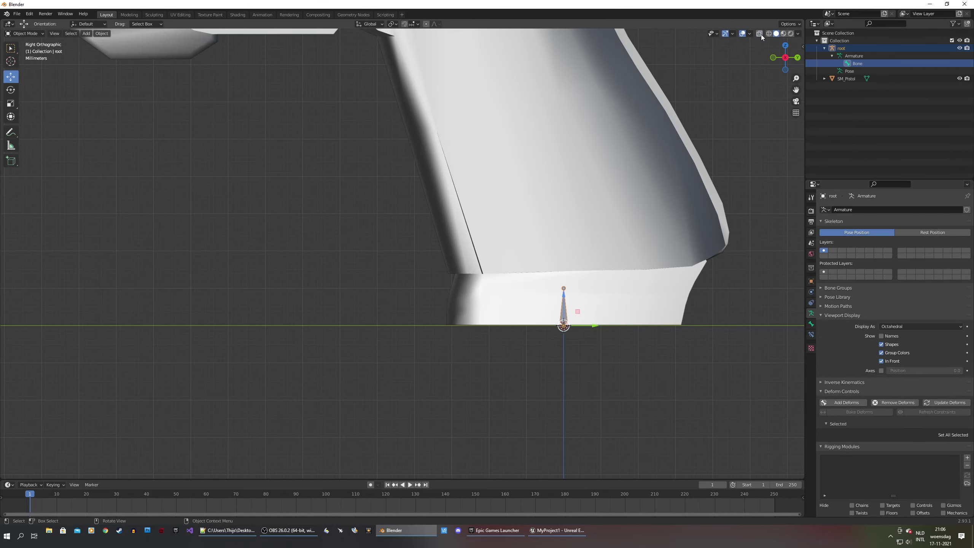
In Edit Mode, move the bone's tip down onto the ground line towards the muzzle so the bone lies horizontally
scroll(566, 309, "down", 8)
scroll(494, 258, "up", 9)
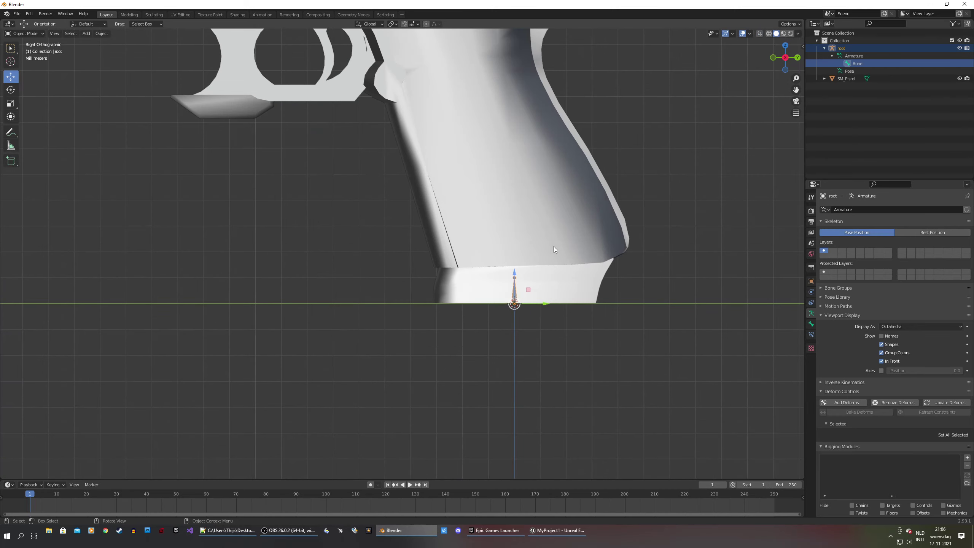
scroll(646, 319, "up", 4)
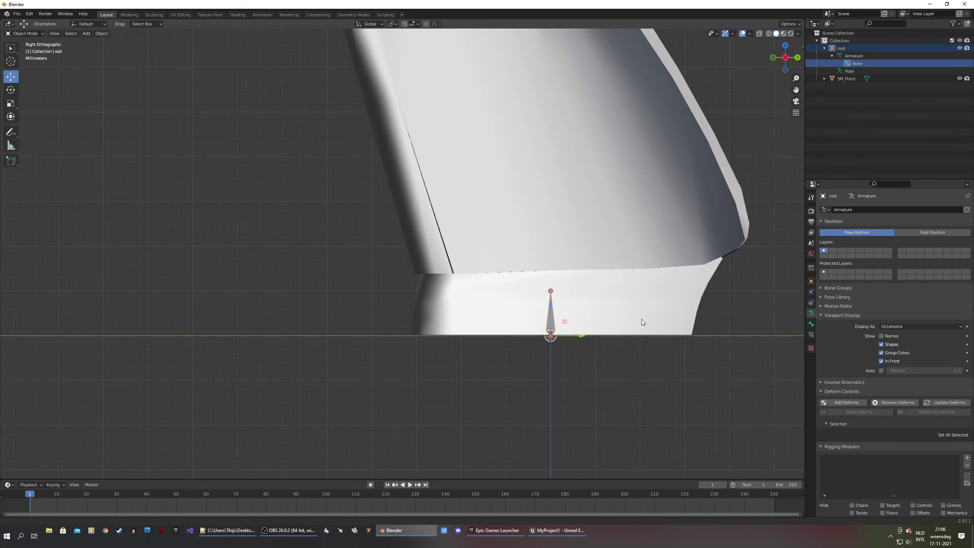
middle_click_drag(625, 301, 591, 253, "shift")
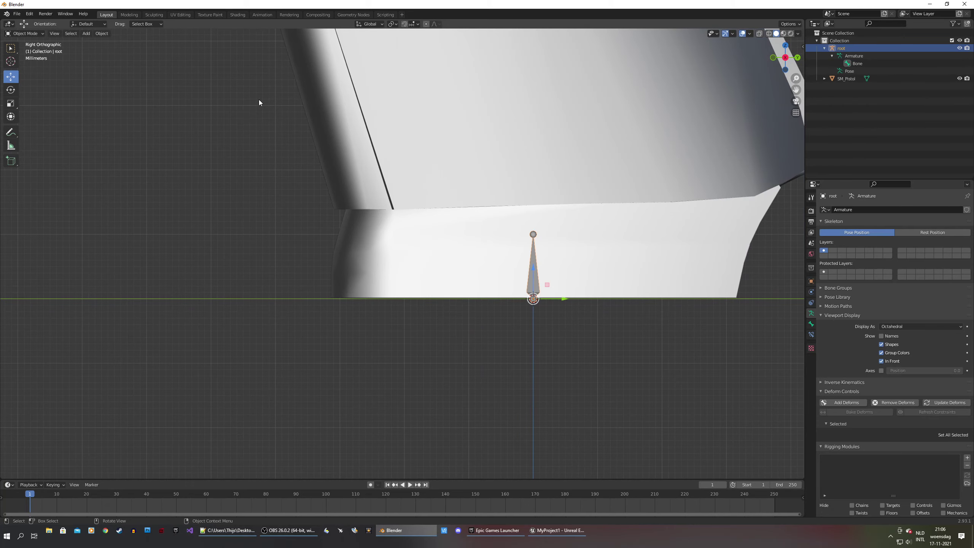
left_click(24, 33)
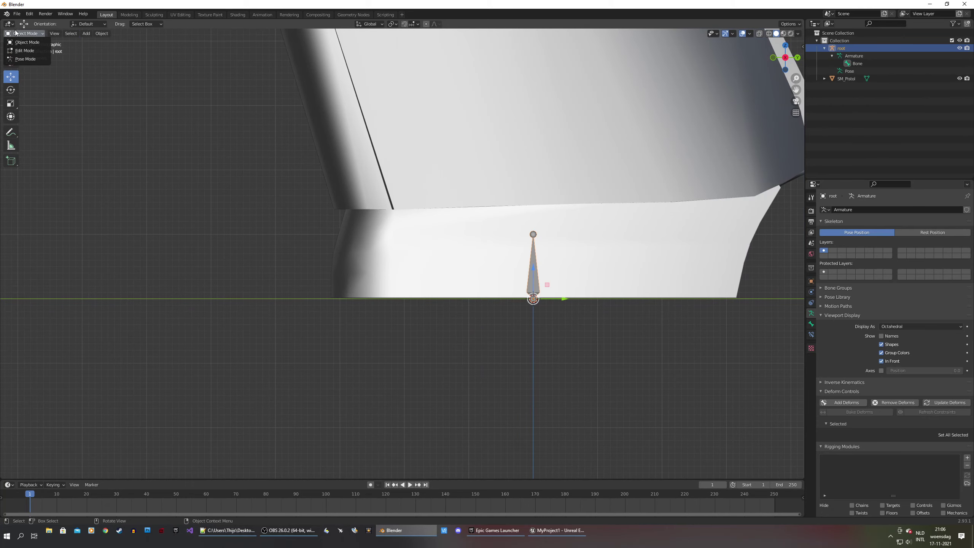
left_click(24, 50)
middle_click_drag(556, 235, 521, 208, "shift")
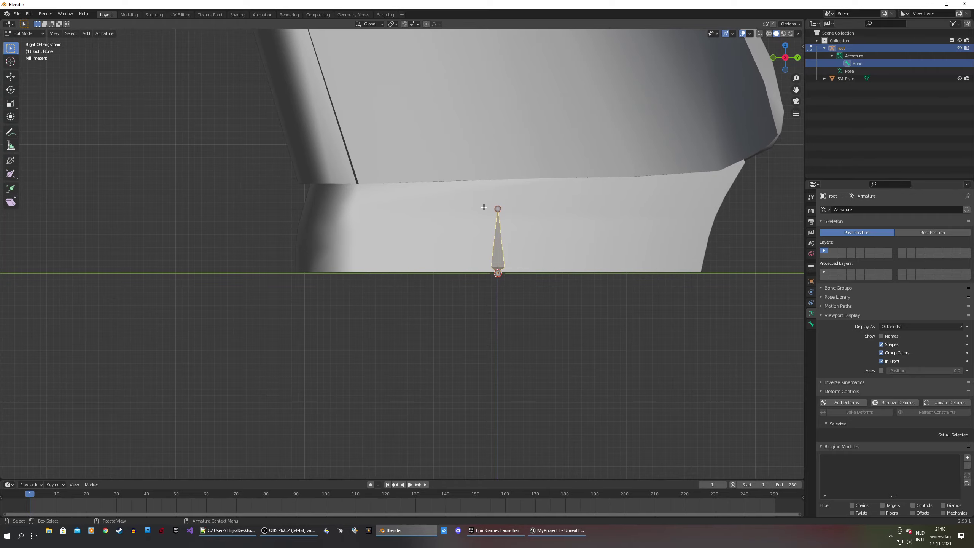
scroll(528, 207, "up", 3)
key("alt+a")
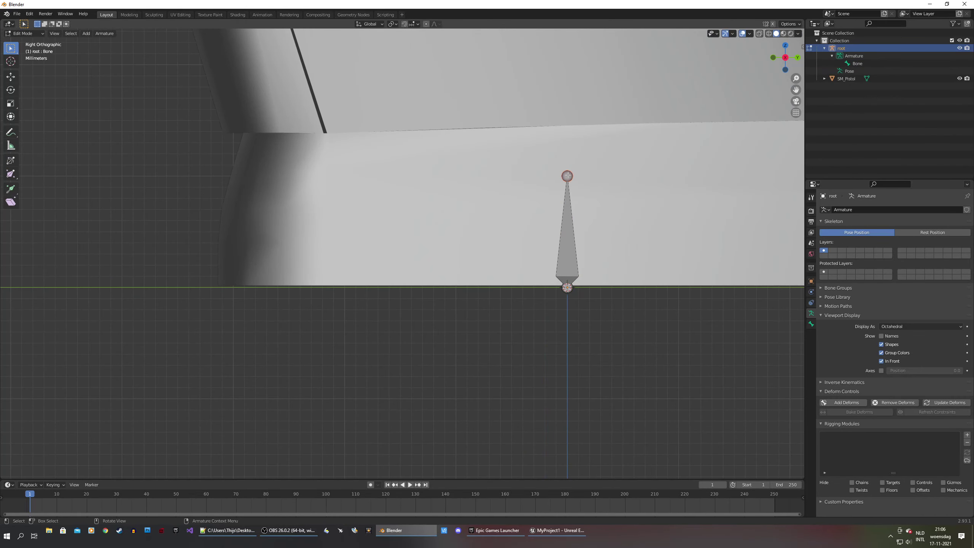
left_click(11, 77)
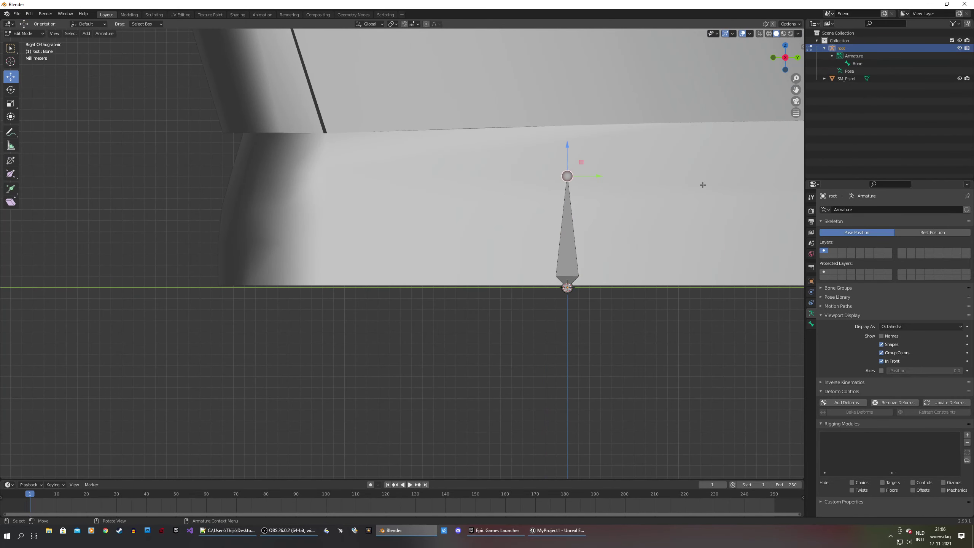
key("g")
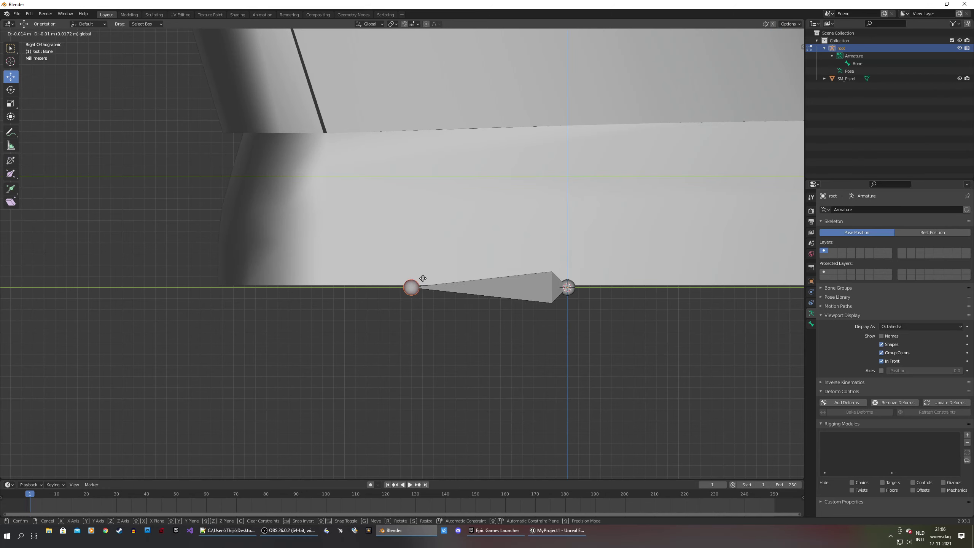
left_click(449, 276)
Move the whole bone up into the upper part of the grip, just below the slide and behind the trigger
scroll(449, 276, "down", 4)
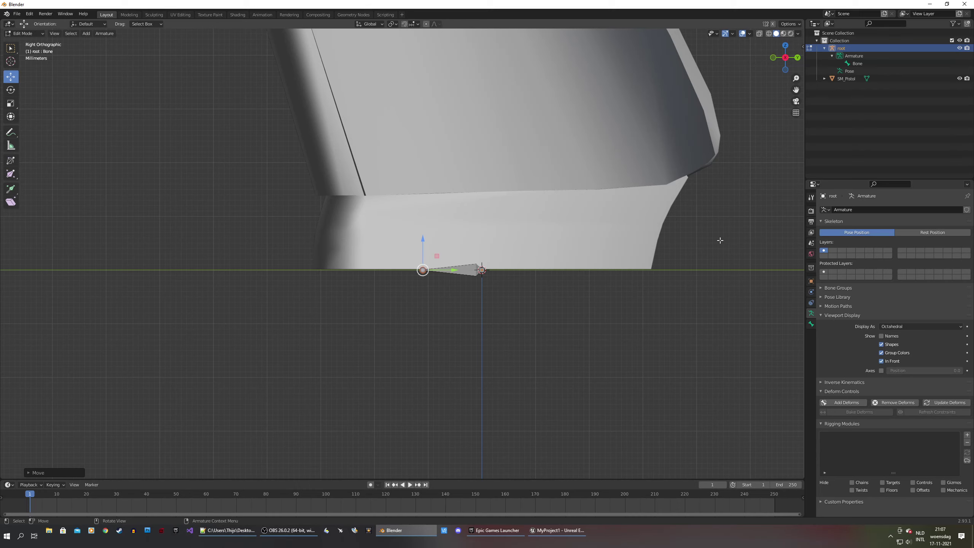
left_click(468, 271)
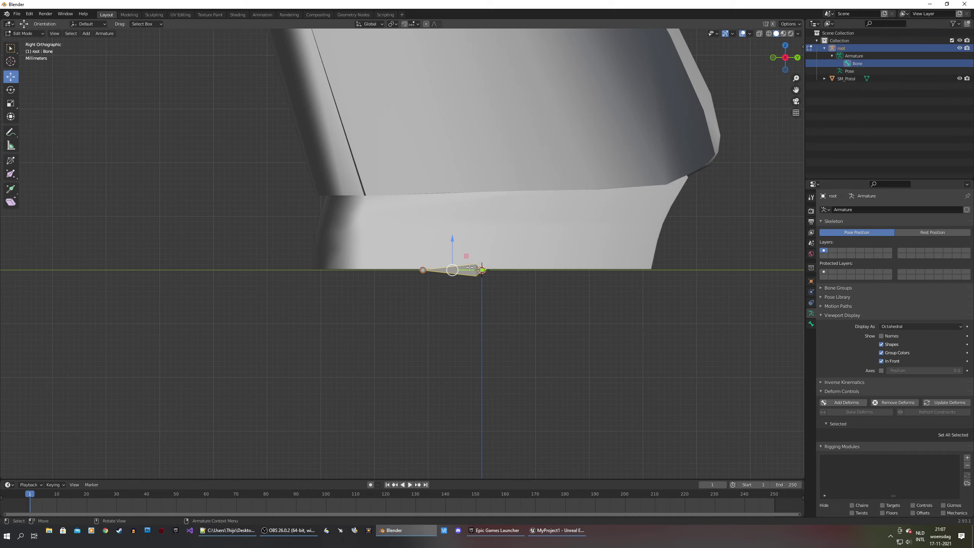
scroll(499, 195, "down", 4)
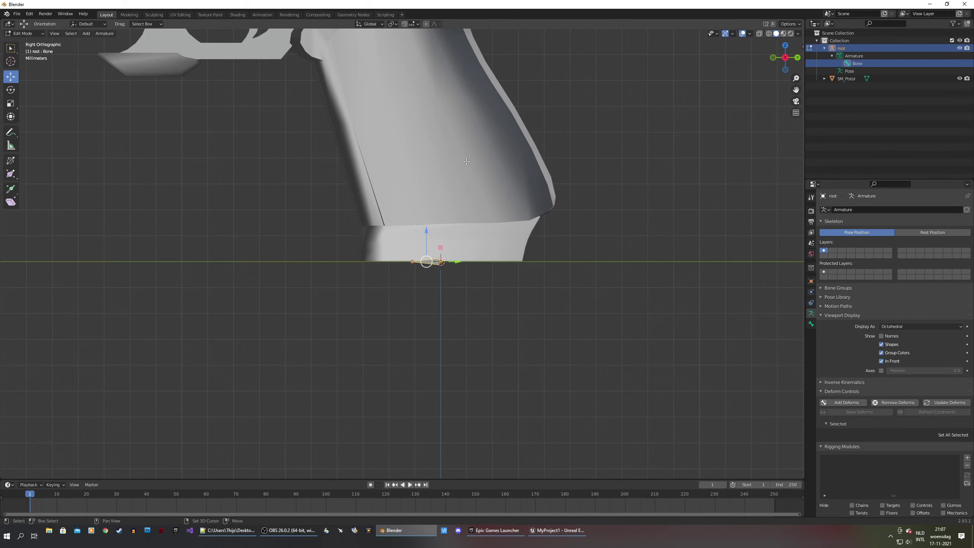
middle_click_drag(471, 168, 499, 241, "shift")
scroll(499, 241, "down", 5)
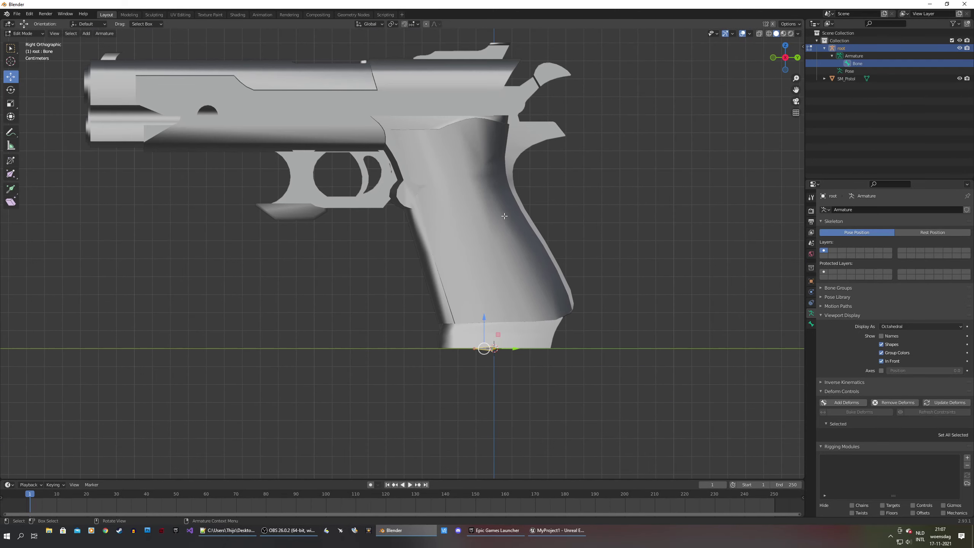
middle_click_drag(485, 184, 498, 203, "shift")
key("g")
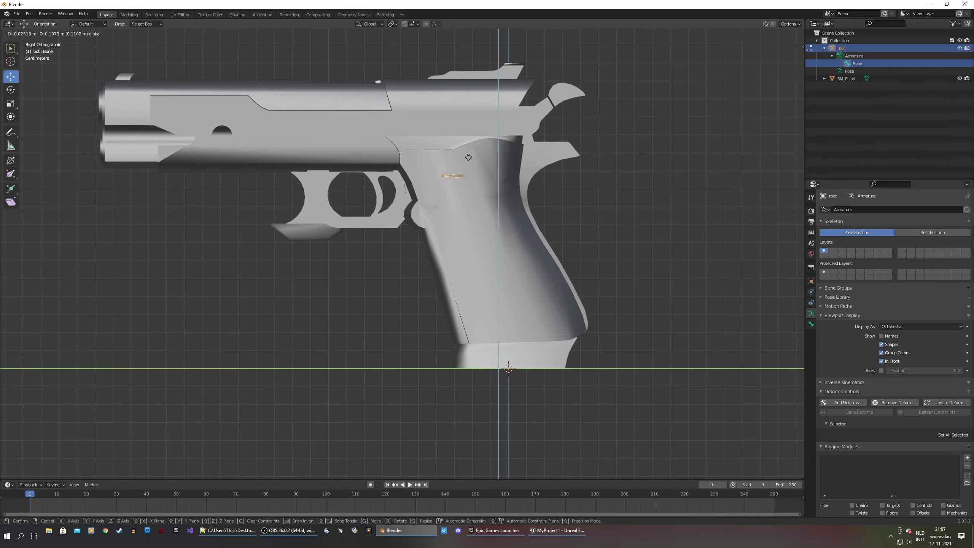
left_click(468, 157)
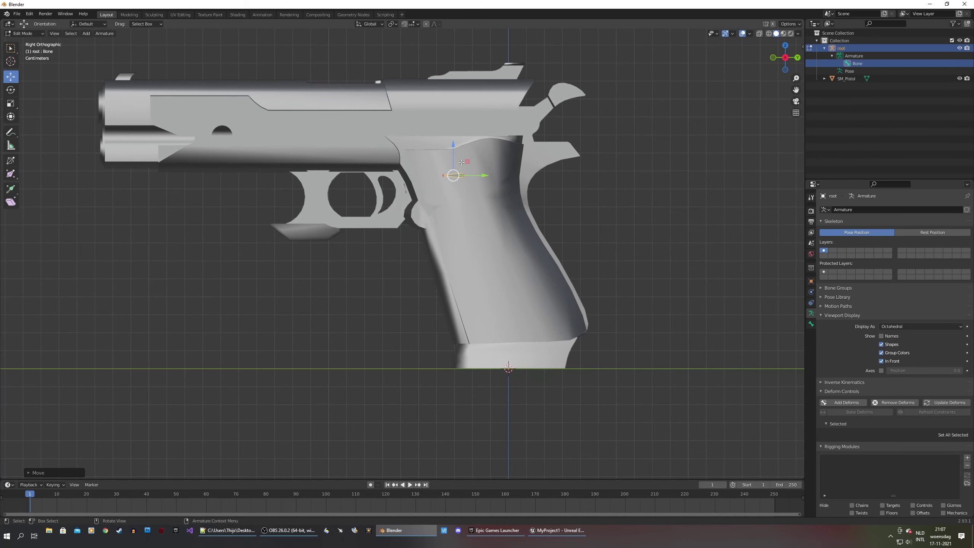
key("g")
left_click(465, 146)
Extrude a second bone about 0.01 m long from the first bone's tip, horizontally towards the muzzle
middle_click_drag(495, 225, 458, 143, "shift")
scroll(458, 142, "down", 4)
scroll(464, 162, "up", 6)
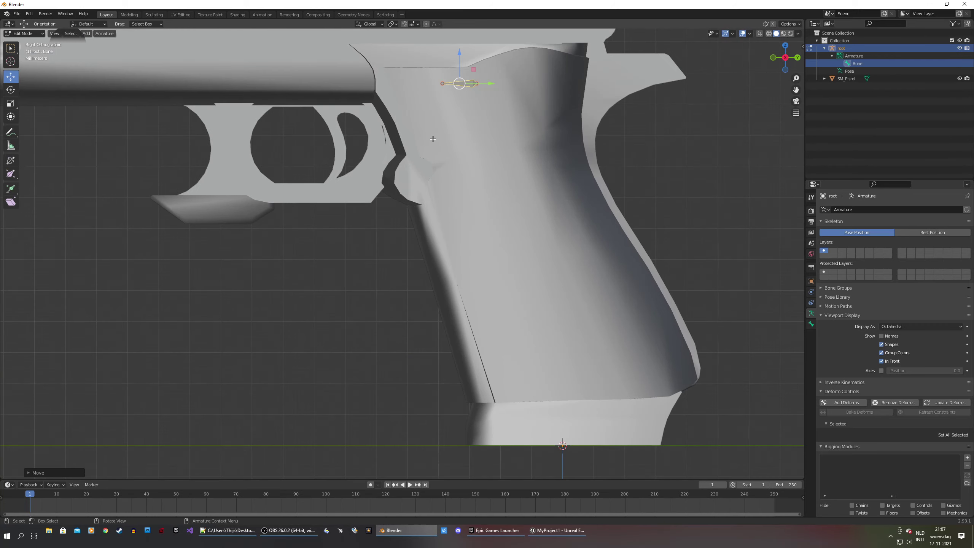
scroll(479, 197, "up", 2)
scroll(479, 197, "up", 3)
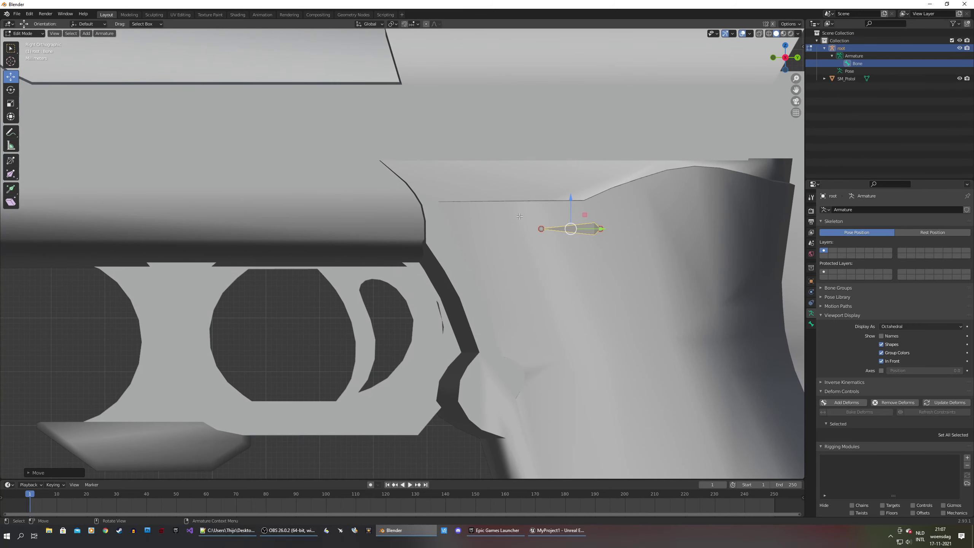
key("e")
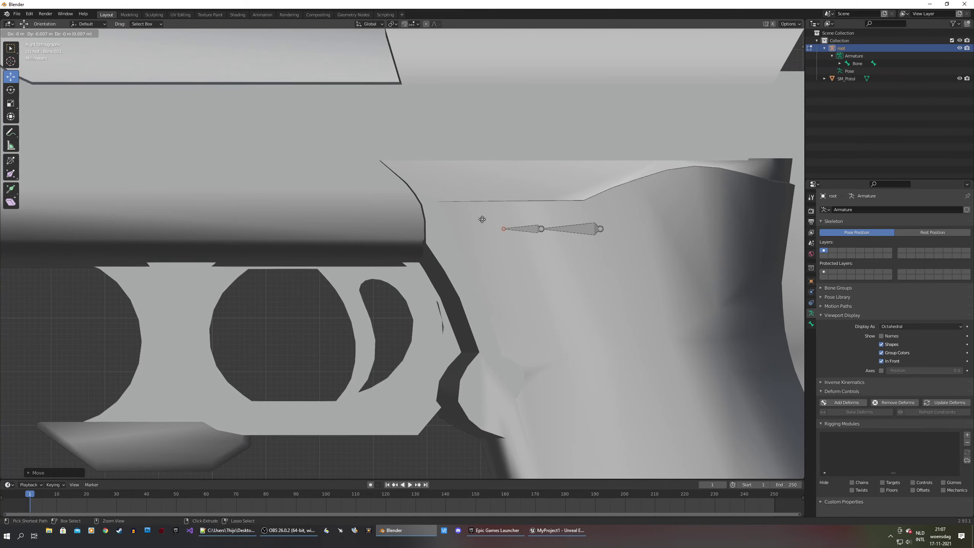
left_click(462, 219)
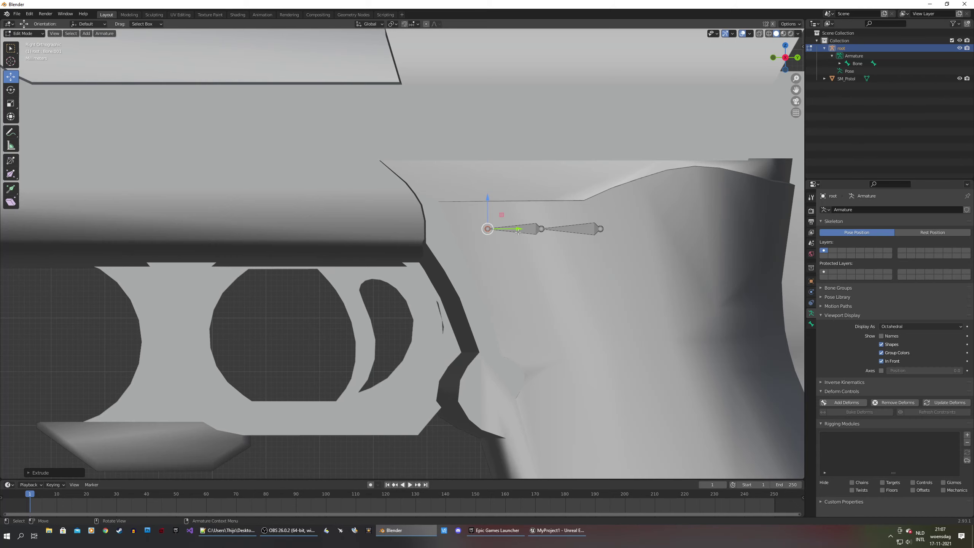
Set the roll of both the first bone and the extruded second bone to 0°
middle_click_drag(557, 236, 521, 242, "shift")
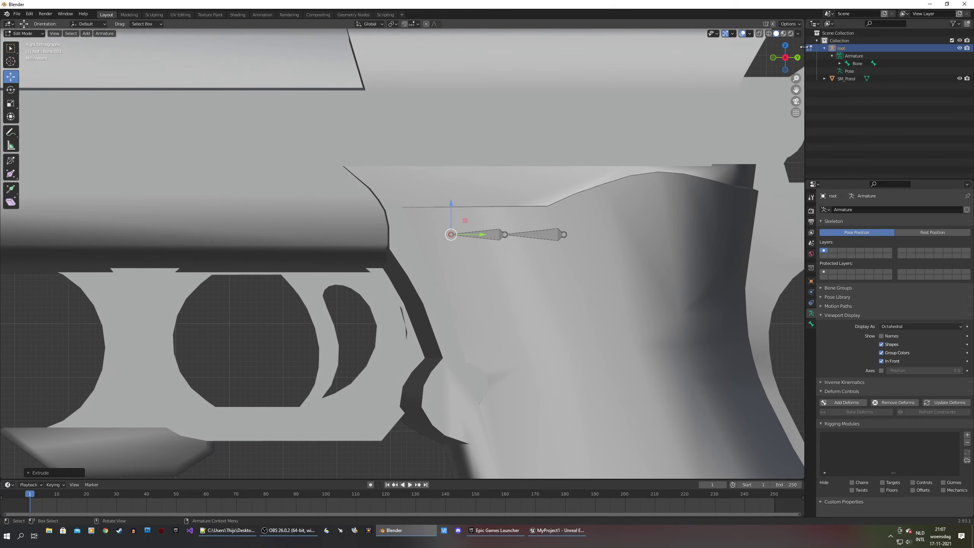
left_click_drag(800, 47, 715, 60)
left_click(539, 235)
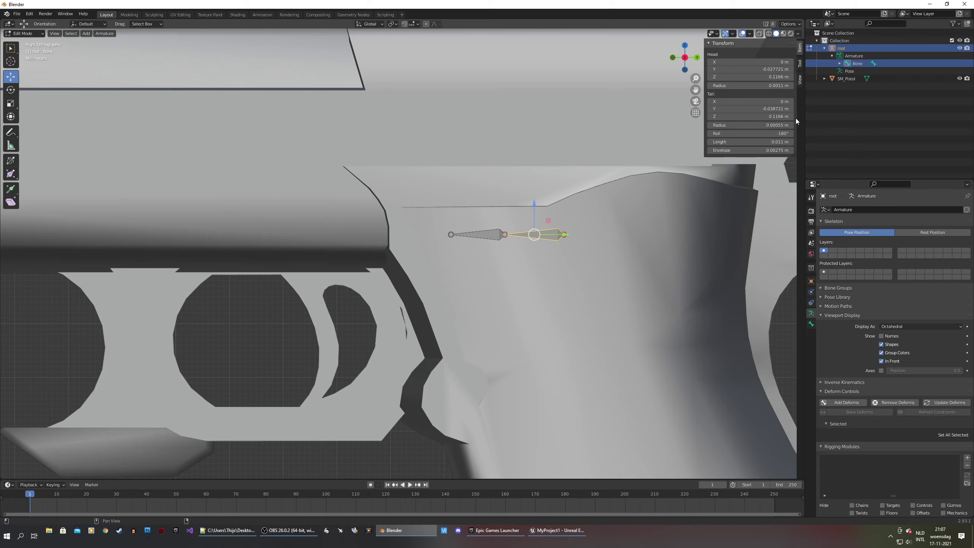
left_click(724, 135)
type("0")
key("Return")
left_click(497, 233)
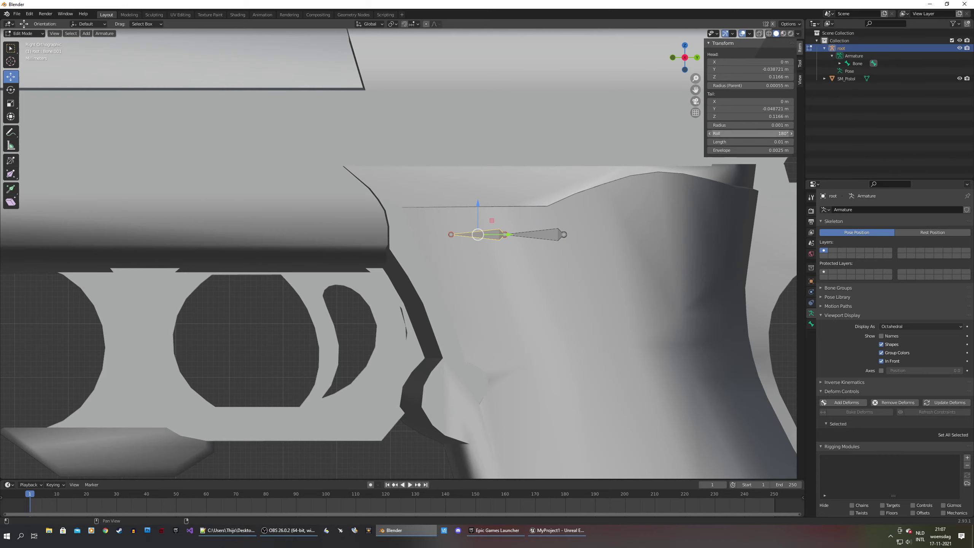
left_click(763, 135)
type("0")
key("Return")
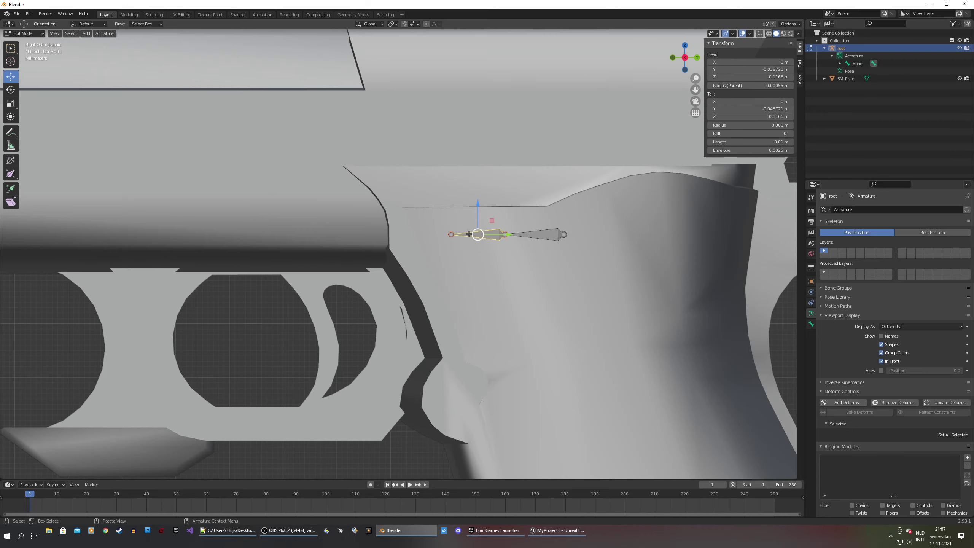
Disconnect the second bone from the first bone while keeping it as its child
scroll(461, 210, "up", 2)
right_click(525, 226)
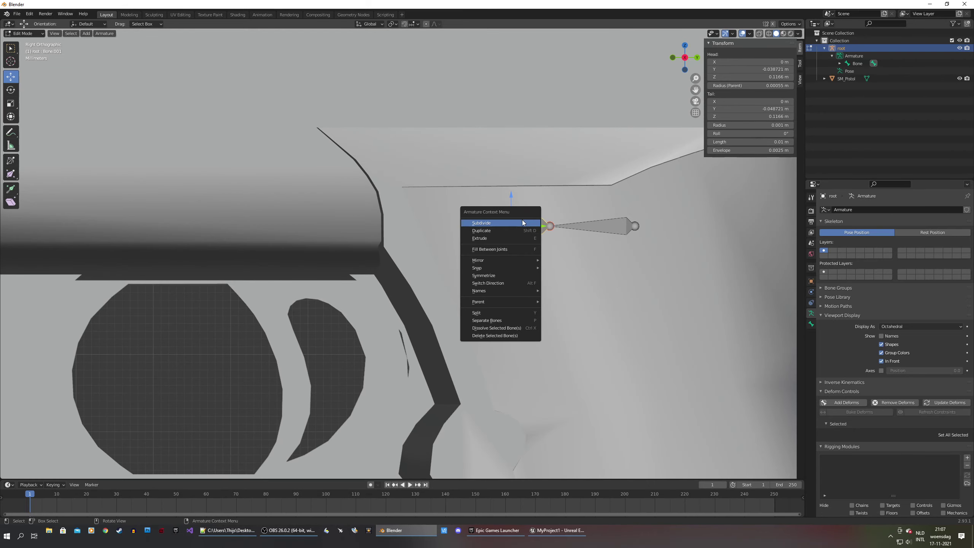
mouse_move(487, 303)
left_click(567, 310)
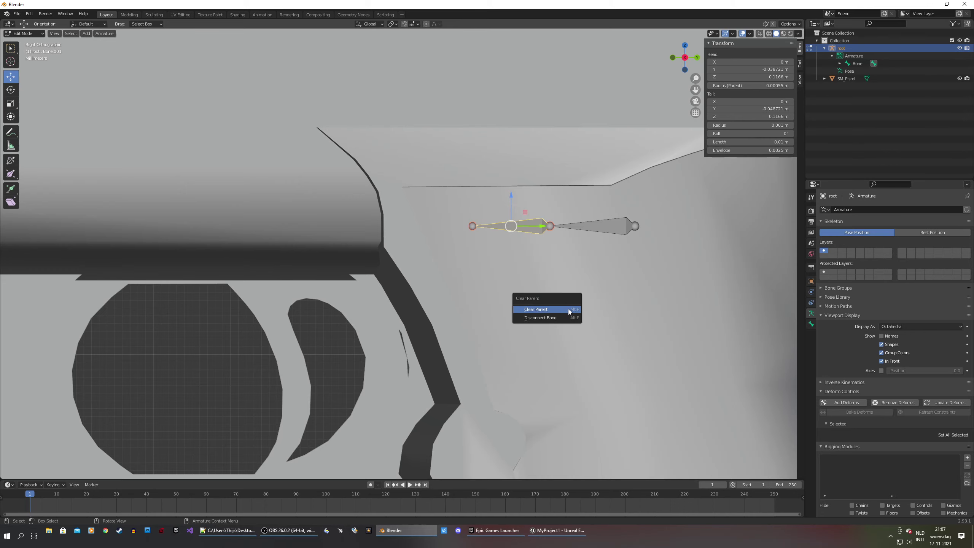
left_click(543, 318)
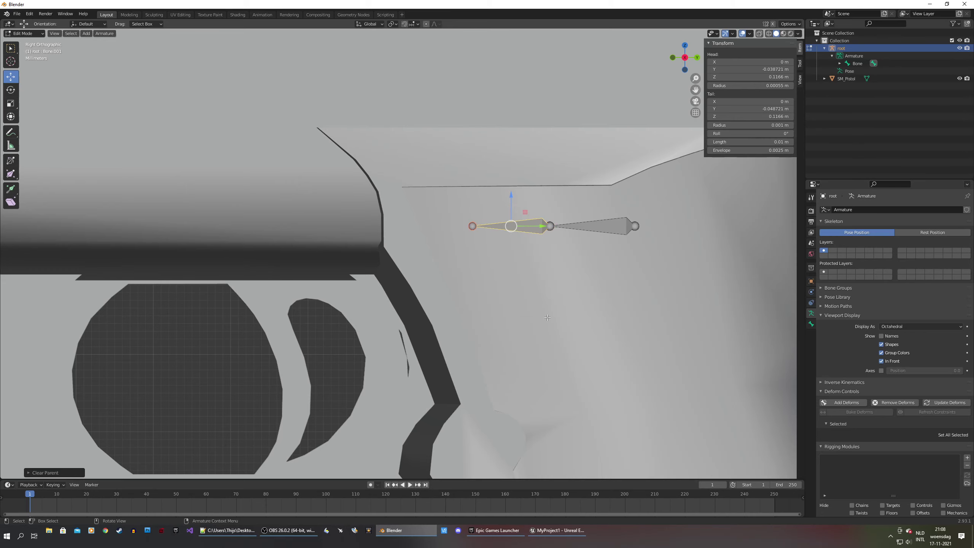
Move the disconnected bone up into the pistol's slide, with its head at about Y -0.045 m, Z 0.144 m
scroll(522, 300, "down", 5)
scroll(502, 275, "up", 1)
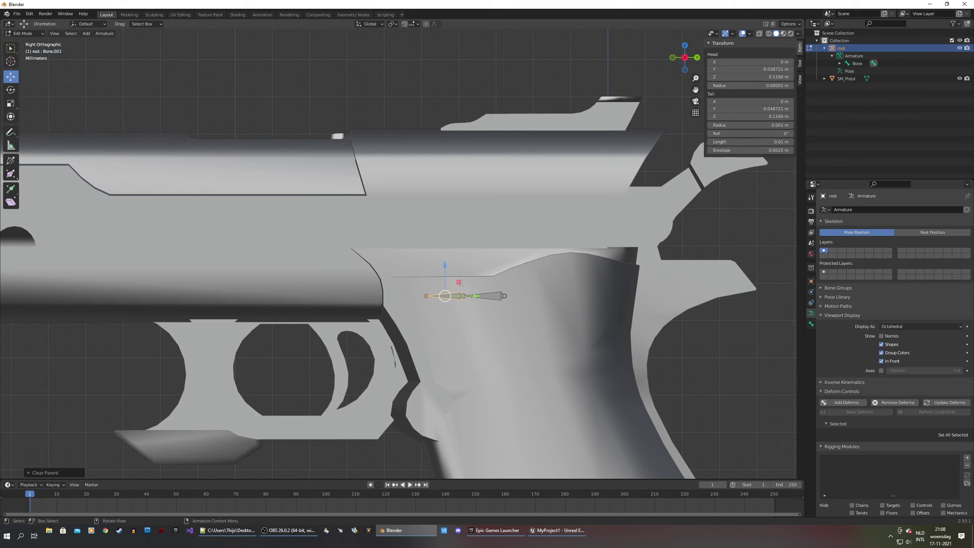
key("g")
left_click(478, 192)
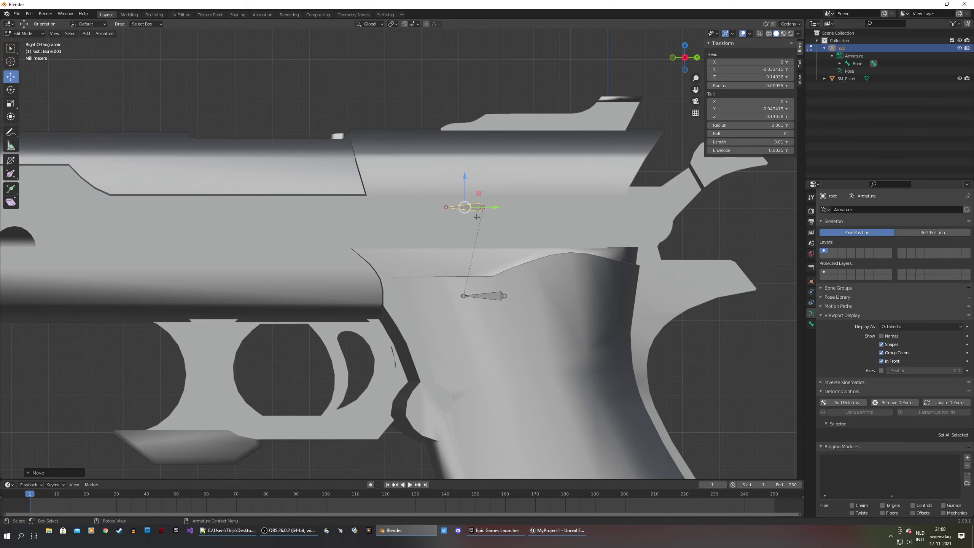
middle_click_drag(477, 217, 524, 250, "shift")
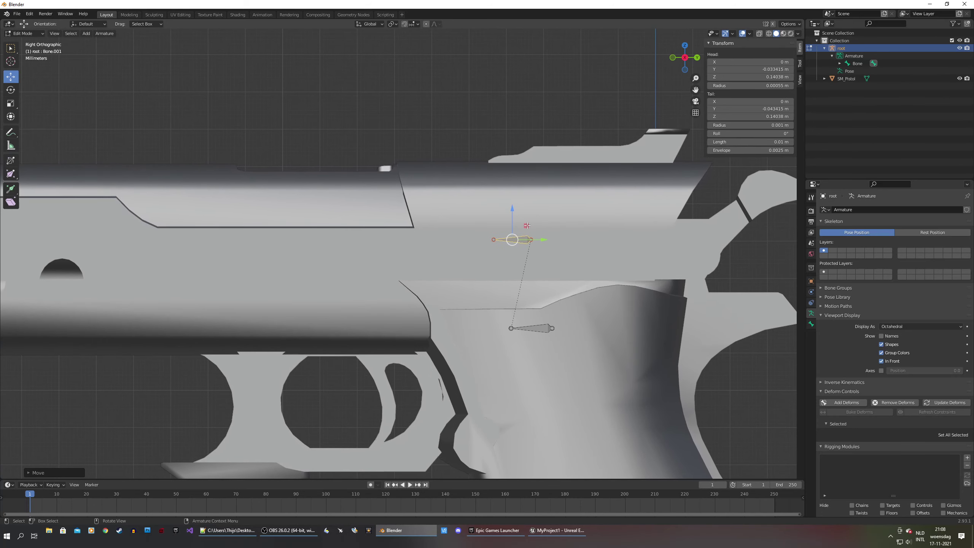
left_click_drag(526, 225, 482, 210)
Rename the grip bone to pistol_main and its child bone in the slide to pistol_slide
left_click(840, 64)
left_click(857, 64)
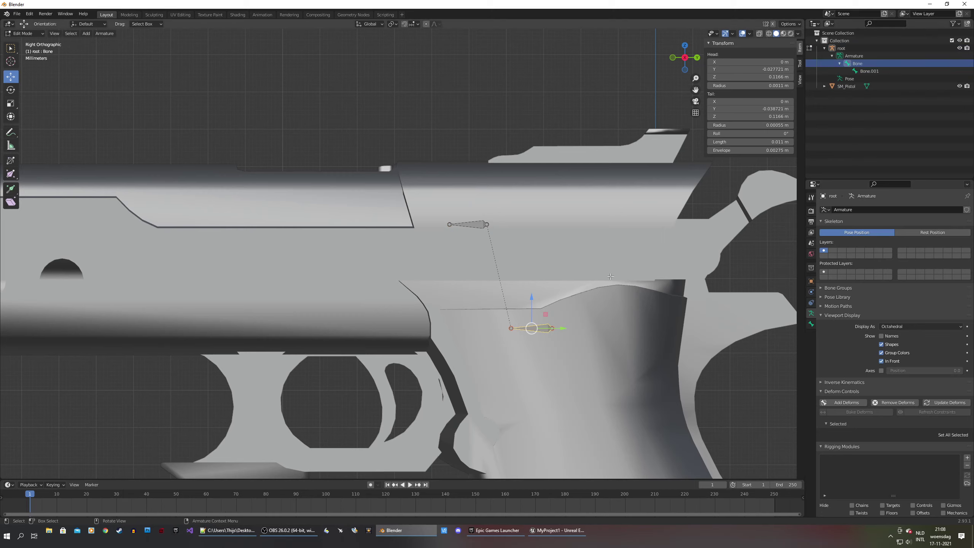
double_click(872, 63)
type("pistol_main")
key("Return")
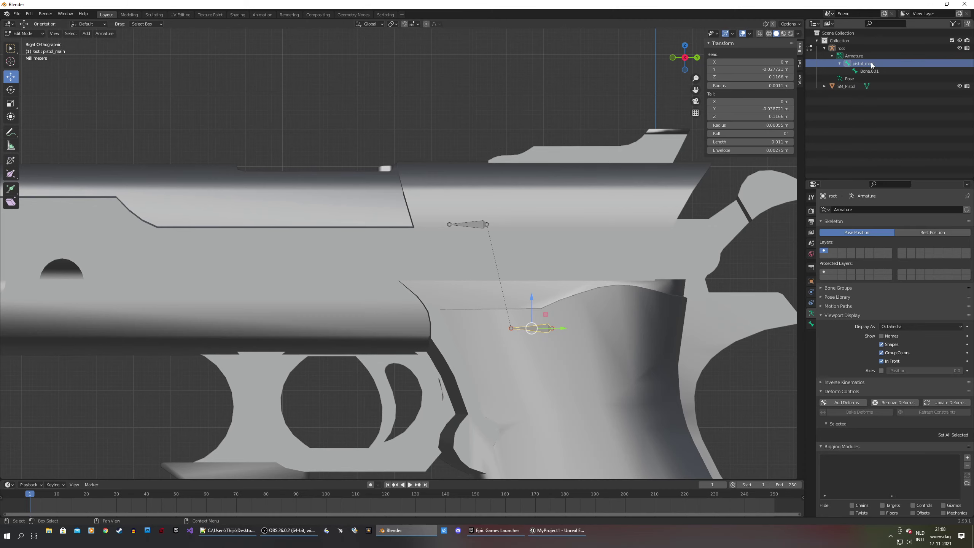
left_click(869, 71)
double_click(870, 72)
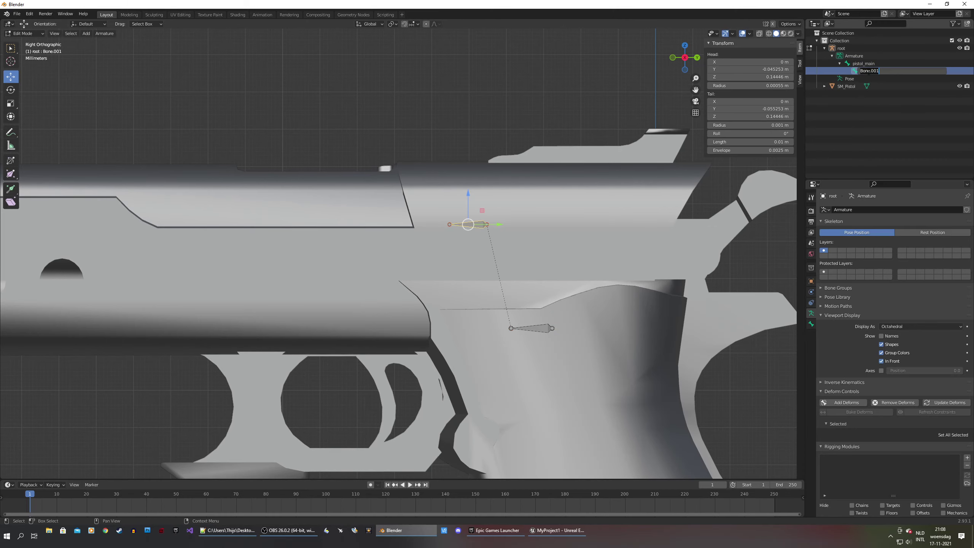
type("pistol_slide")
key("Return")
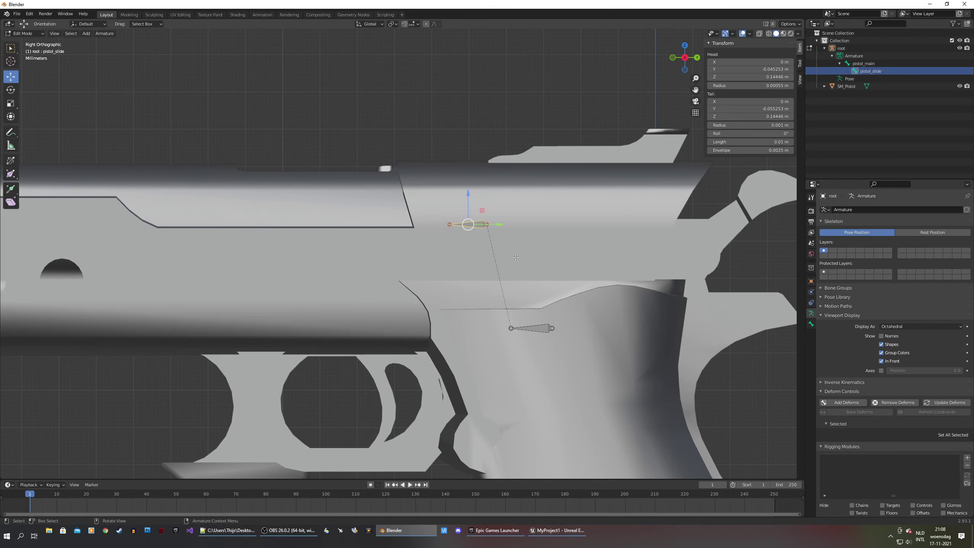
Extrude a new bone about 0.011 m long from the pistol_main bone, horizontally towards the muzzle
left_click(543, 329)
middle_click_drag(538, 337, 522, 256, "shift")
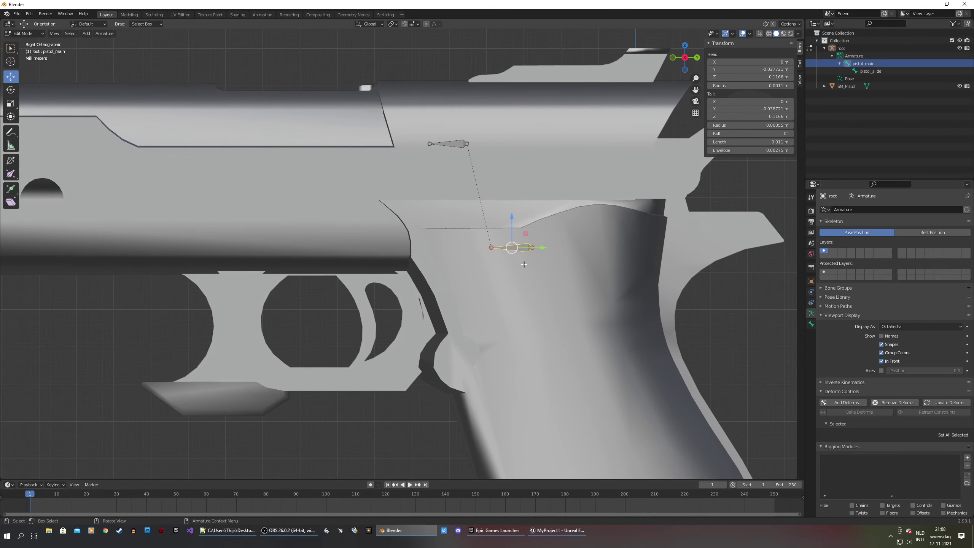
scroll(519, 246, "up", 2)
key("e")
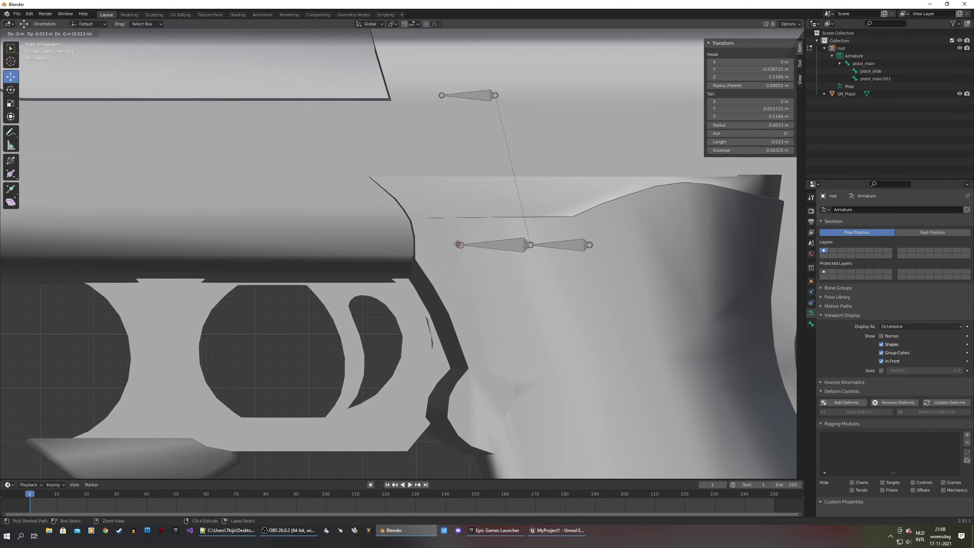
left_click(460, 245)
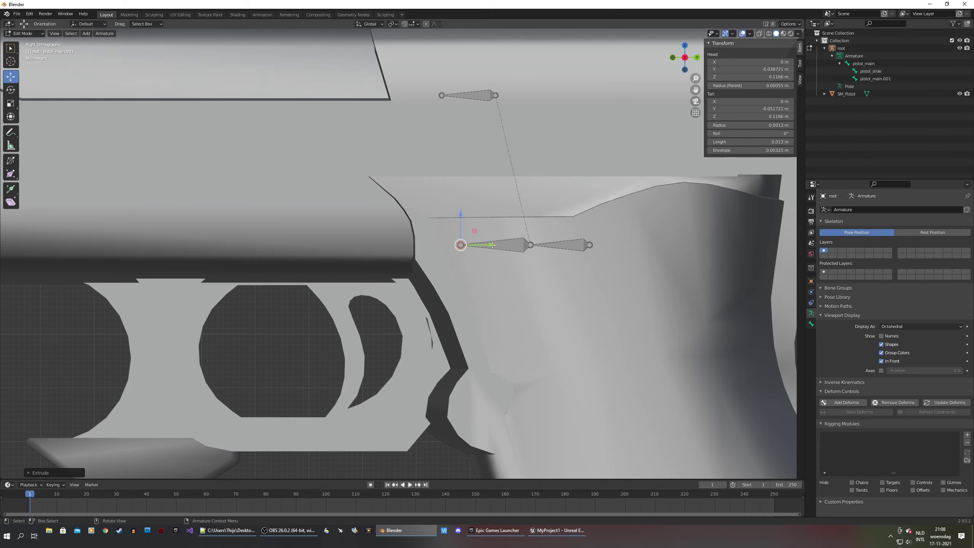
left_click_drag(495, 245, 507, 245)
Disconnect the newly extruded bone from pistol_main, keeping the parent relationship
scroll(510, 250, "down", 2)
scroll(511, 251, "down", 1)
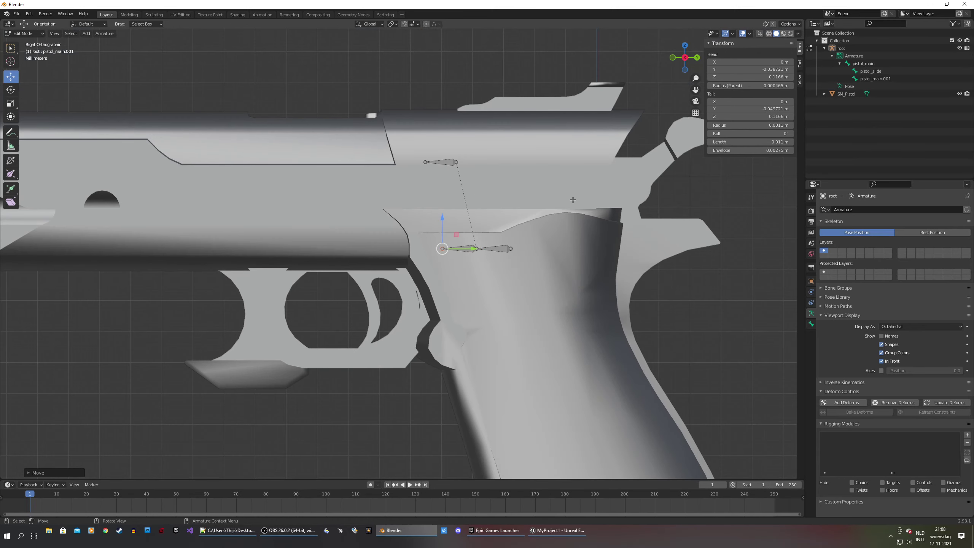
middle_click_drag(460, 254, 408, 270, "shift")
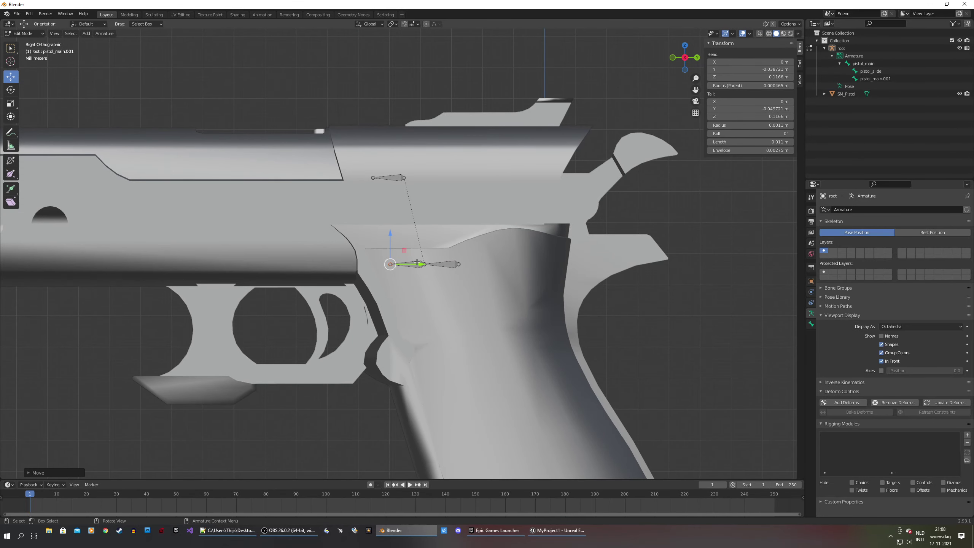
left_click(402, 263)
right_click(393, 266)
mouse_move(393, 266)
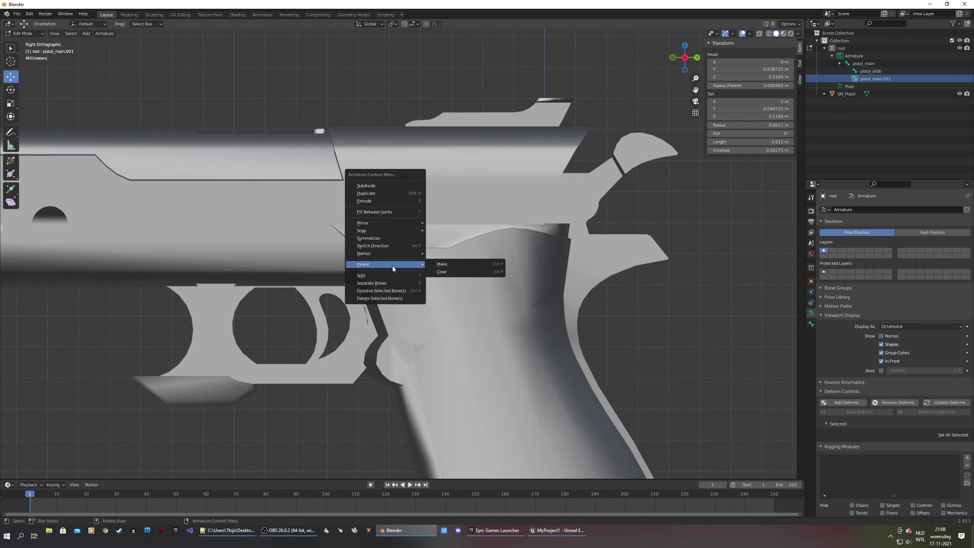
left_click(444, 271)
left_click(420, 270)
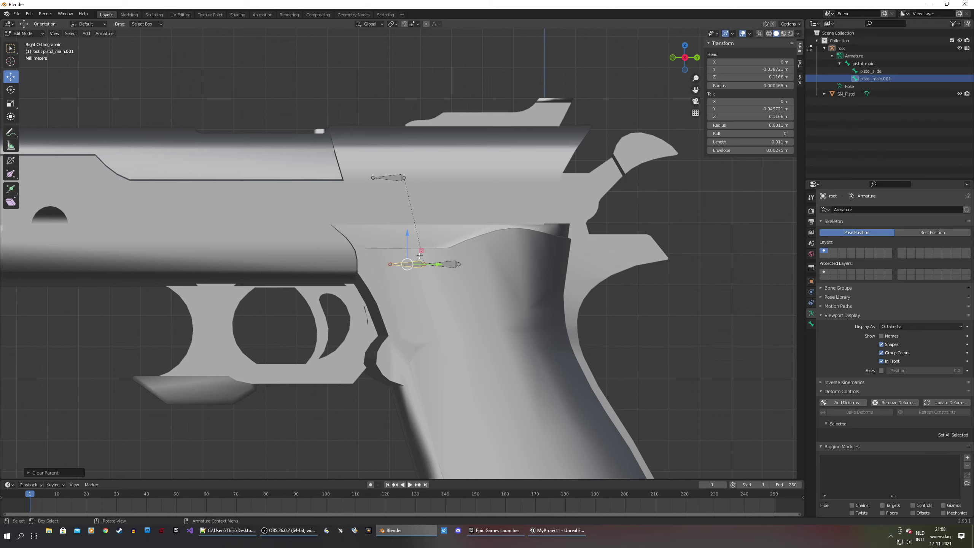
Move the disconnected bone to the base of the hammer, with its head at about Y 0.012 m, Z 0.136 m
key("g")
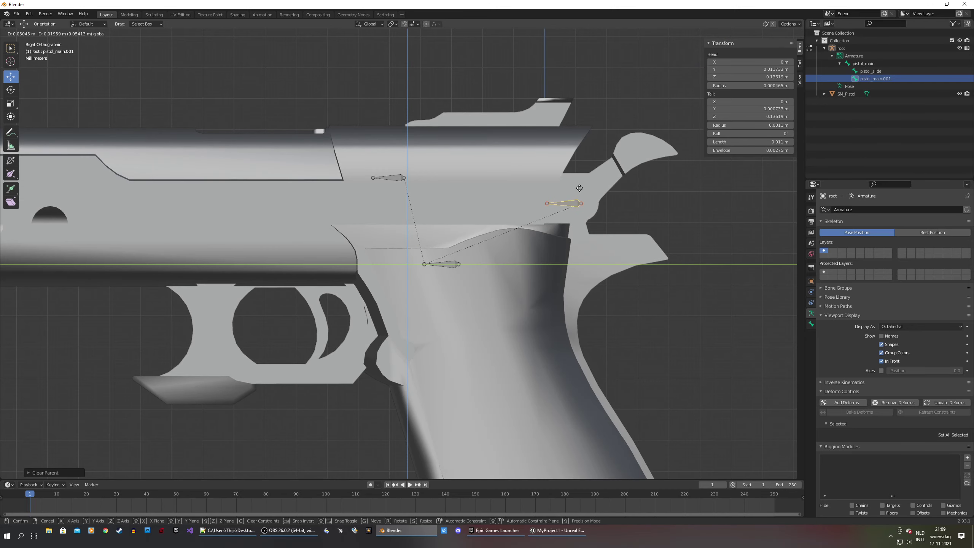
left_click(579, 189)
scroll(632, 180, "up", 3)
scroll(593, 177, "down", 5, "ctrl")
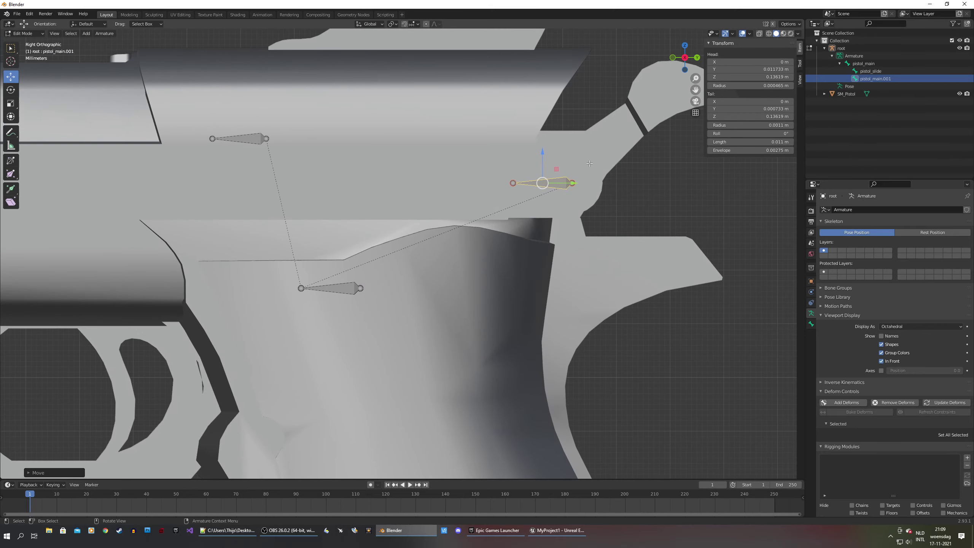
scroll(604, 161, "up", 2)
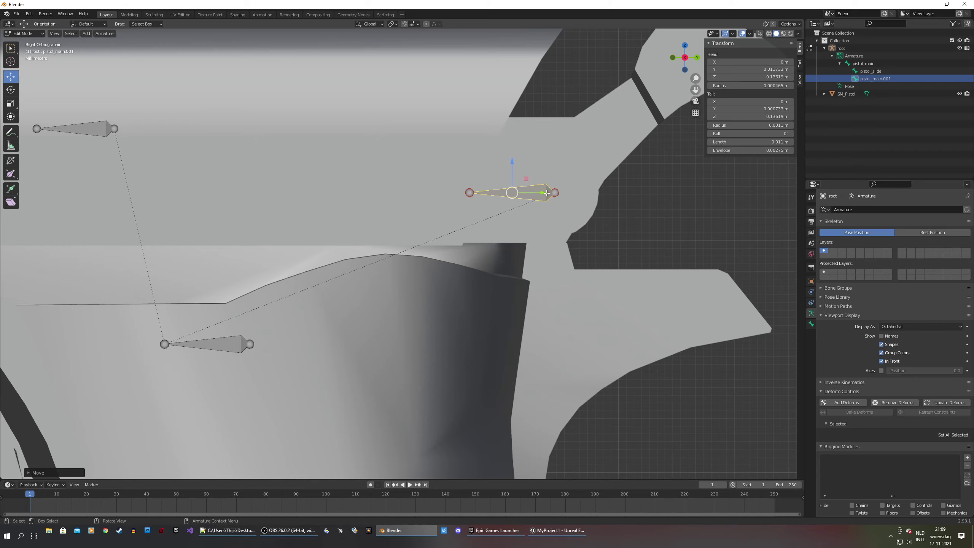
Examine how the hammer bone's head and tip are placed relative to the hammer
left_click(618, 225)
left_click(554, 192)
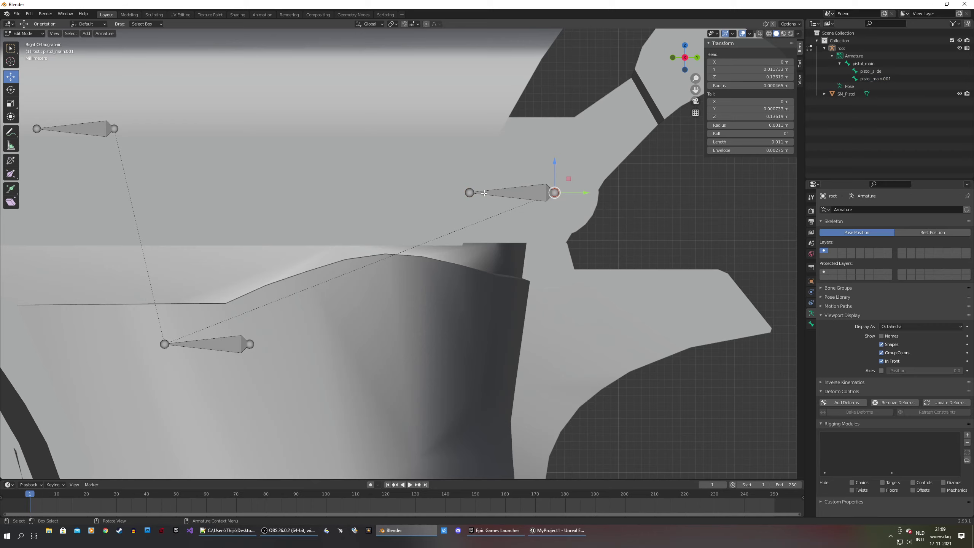
left_click(471, 193)
left_click(555, 192)
middle_click_drag(588, 185, 534, 220, "shift")
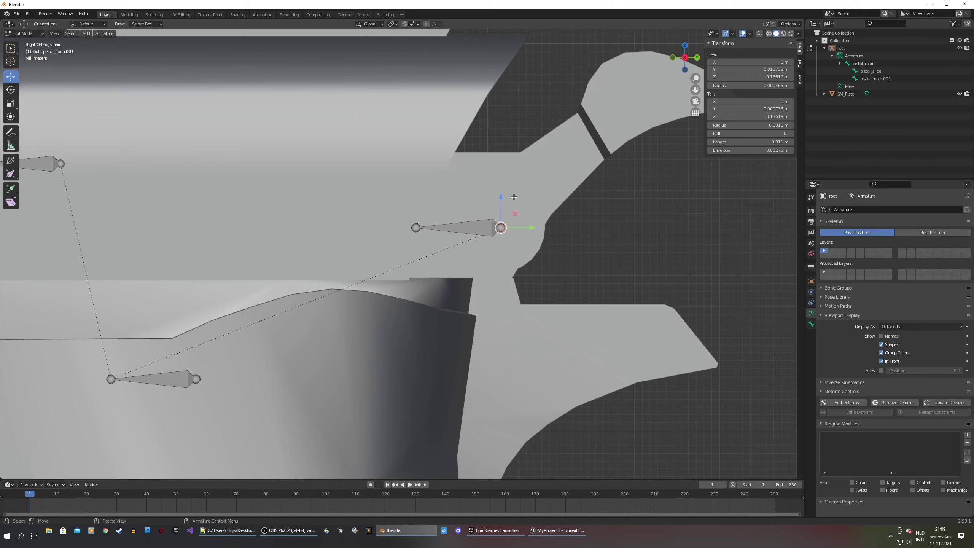
left_click_drag(515, 214, 515, 212)
scroll(526, 204, "down", 3)
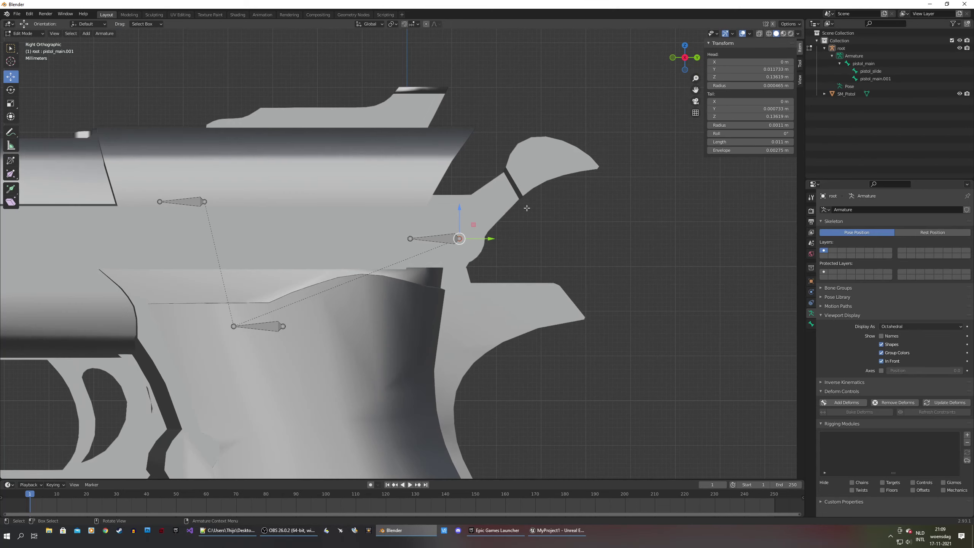
scroll(526, 204, "down", 2)
middle_click_drag(519, 180, 485, 207, "shift")
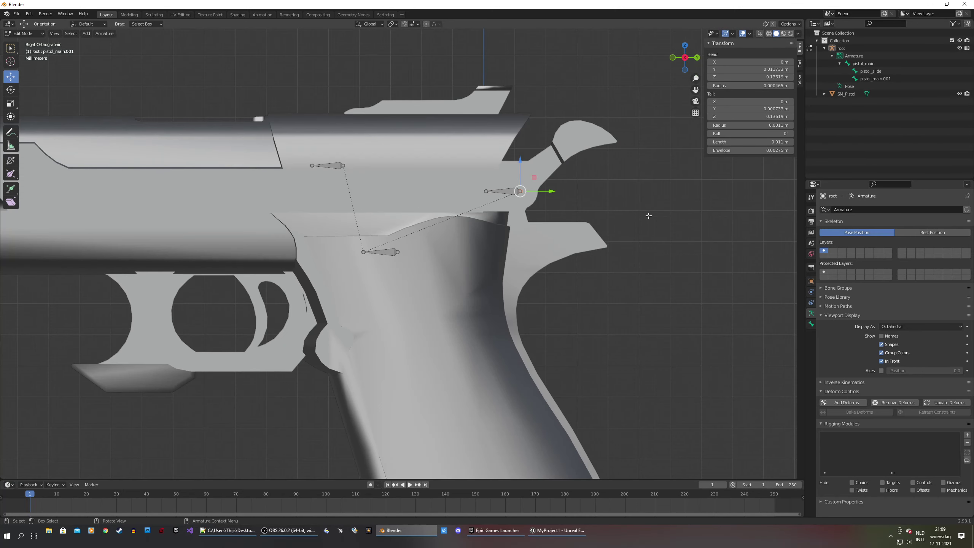
Extrude another bone about 0.009 m long from the pistol_main bone's head, horizontally towards the muzzle
middle_click_drag(552, 288, 652, 192, "shift")
left_click(491, 156)
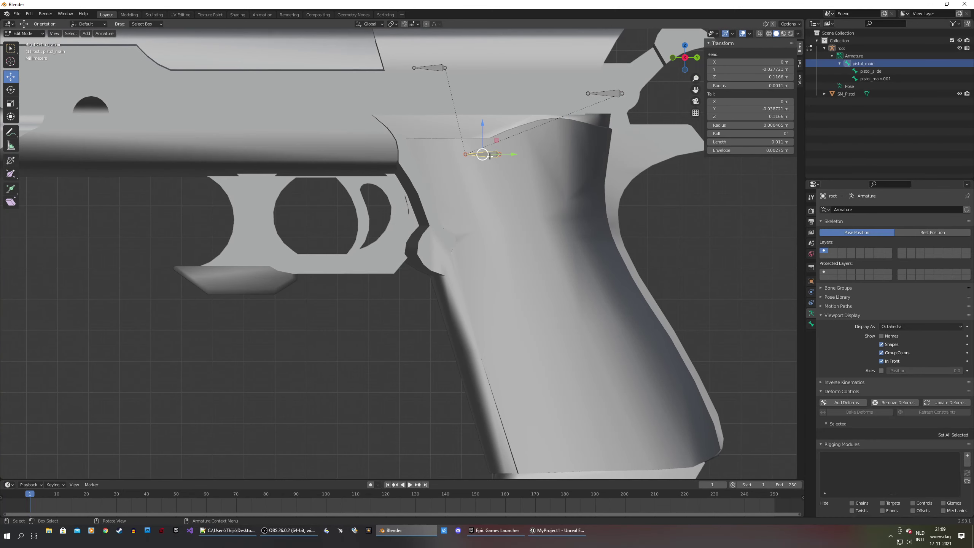
scroll(495, 150, "up", 4)
middle_click_drag(518, 96, 499, 216, "shift")
scroll(539, 194, "up", 2)
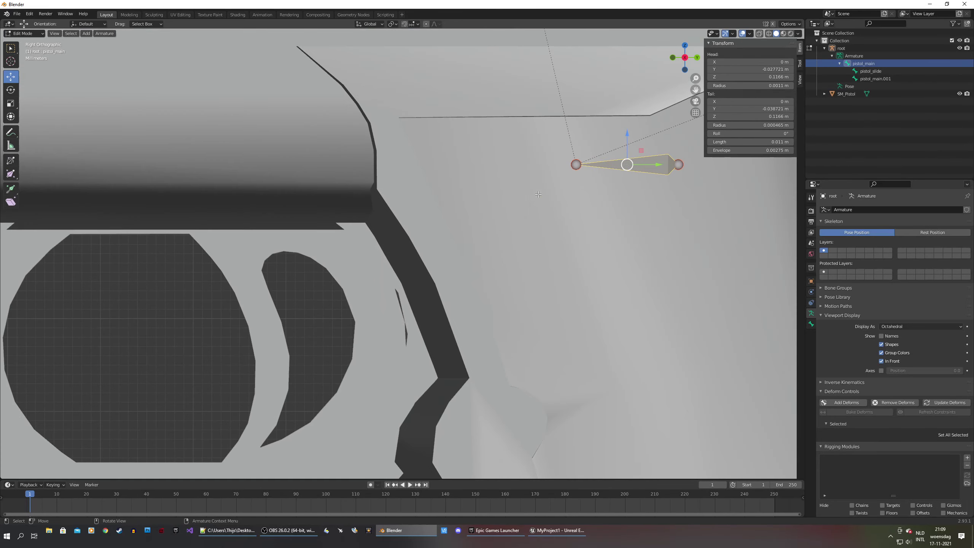
key("e")
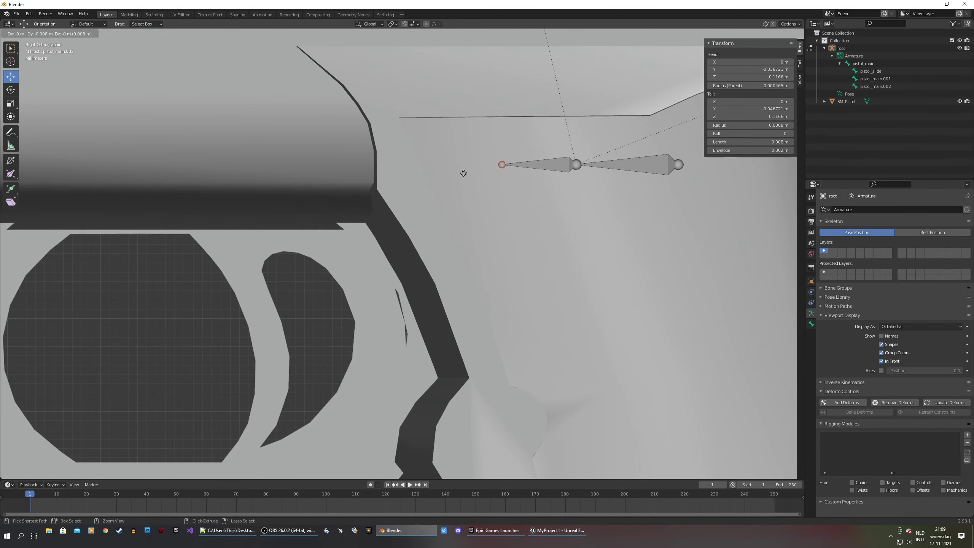
left_click(458, 173)
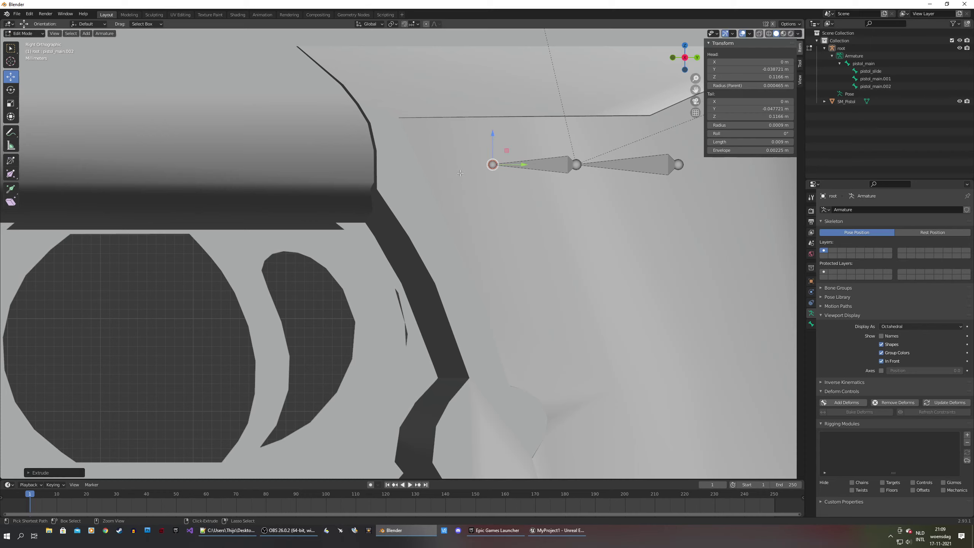
Disconnect this latest 0.009 m bone from pistol_main while keeping it as a child
left_click(550, 166)
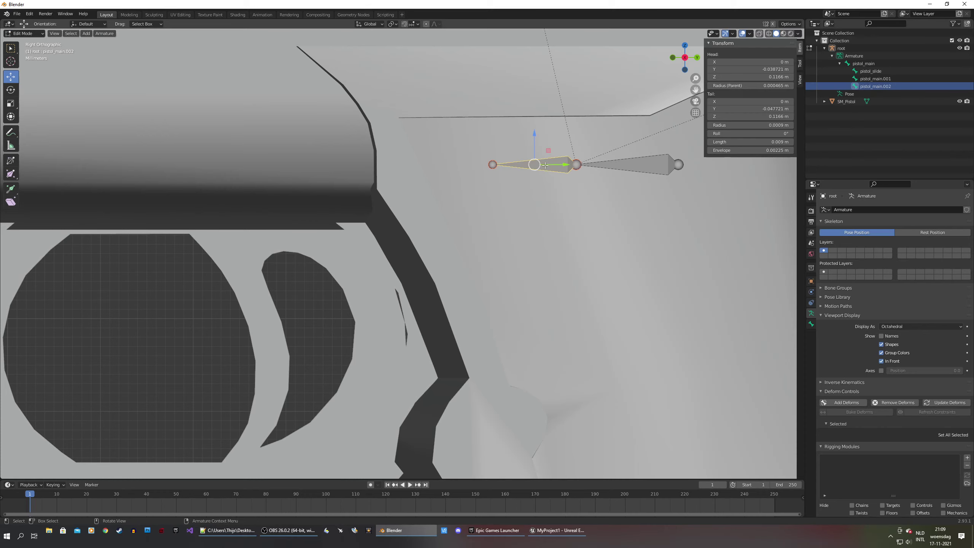
right_click(544, 163)
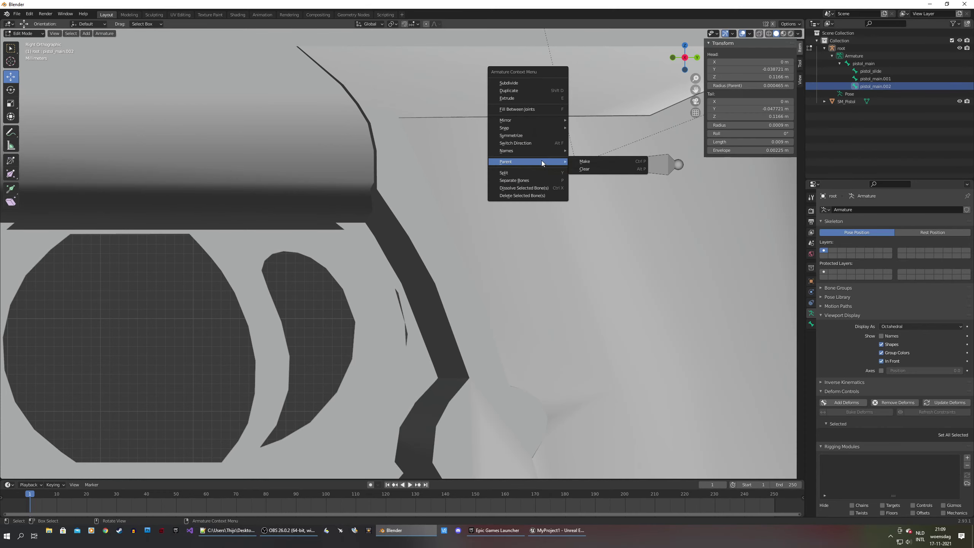
left_click(583, 170)
left_click(520, 170)
scroll(569, 236, "down", 4)
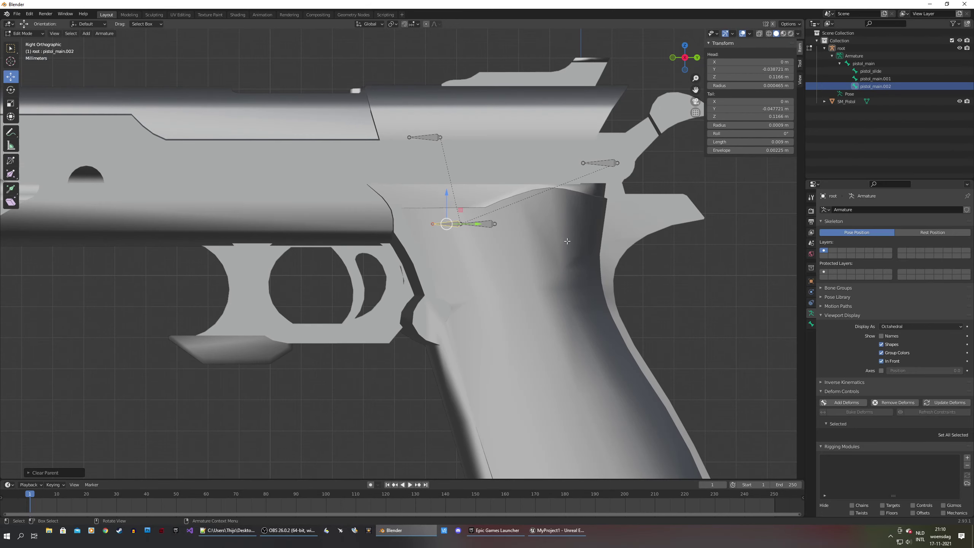
Move the disconnected 0.009 m bone down into the middle of the grip, with its head at about Y -0.004 m, Z 0.056 m
middle_click_drag(583, 279, 511, 174, "shift")
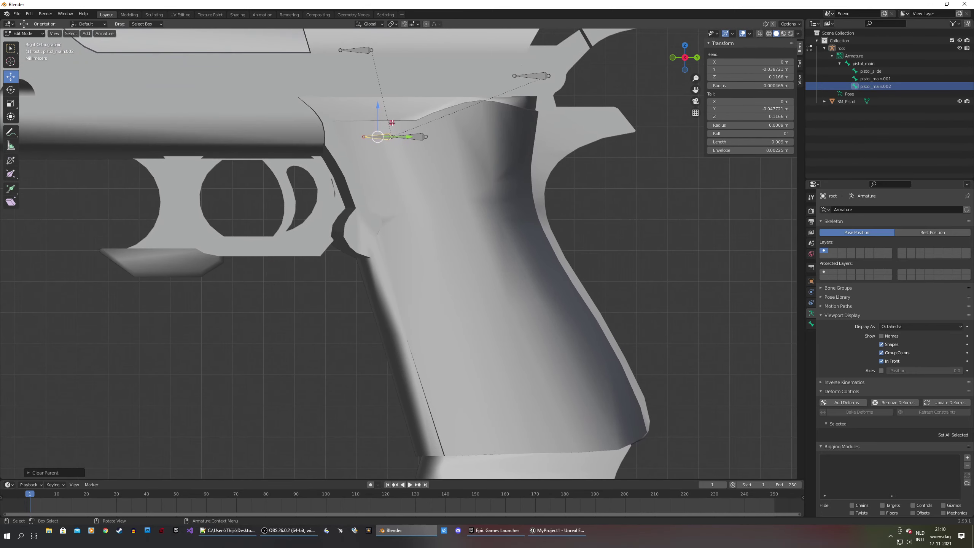
key("g")
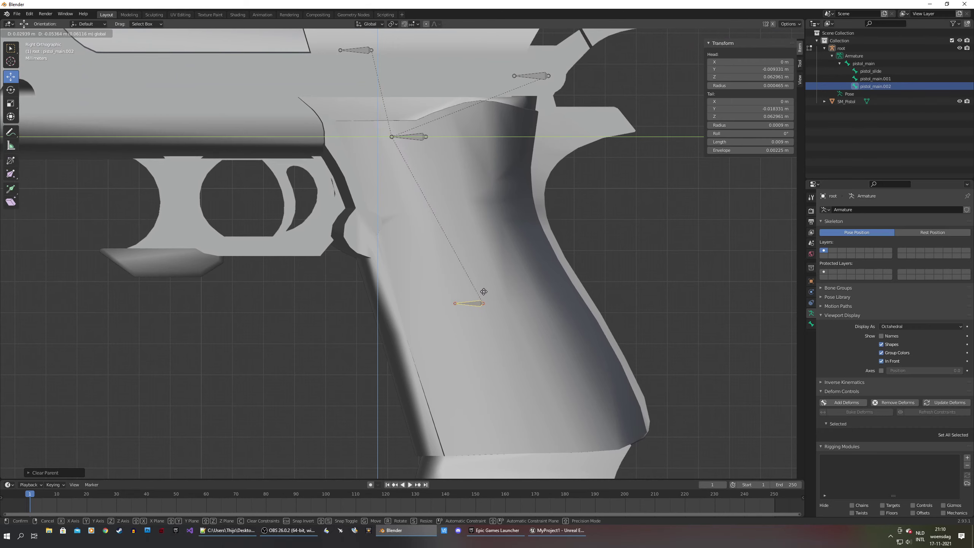
left_click(485, 314)
scroll(514, 249, "down", 1, "shift")
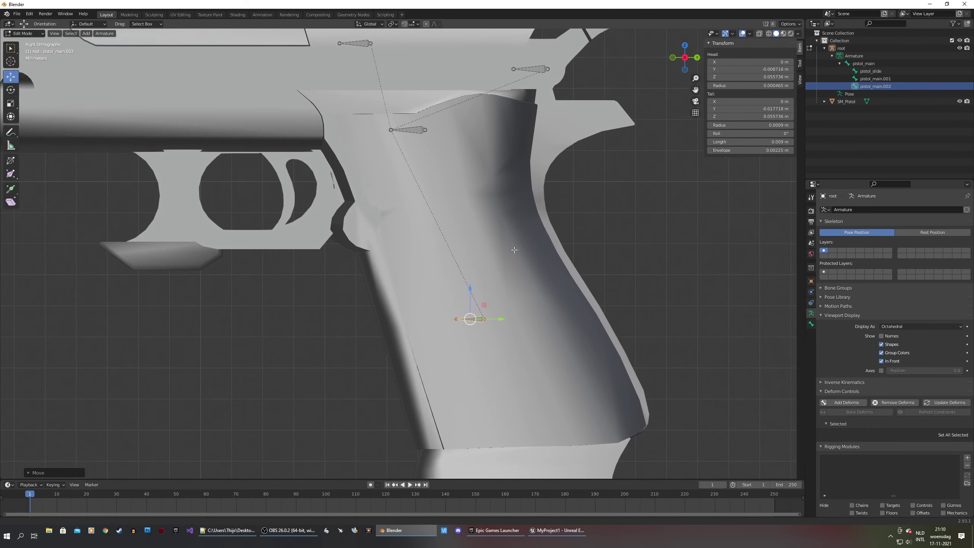
scroll(493, 191, "down", 5, "shift")
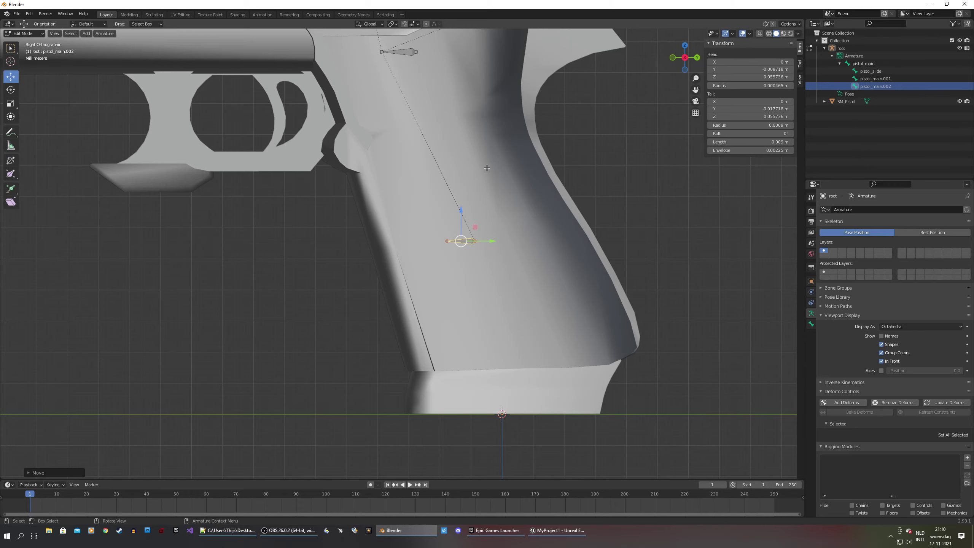
scroll(479, 168, "up", 3, "shift")
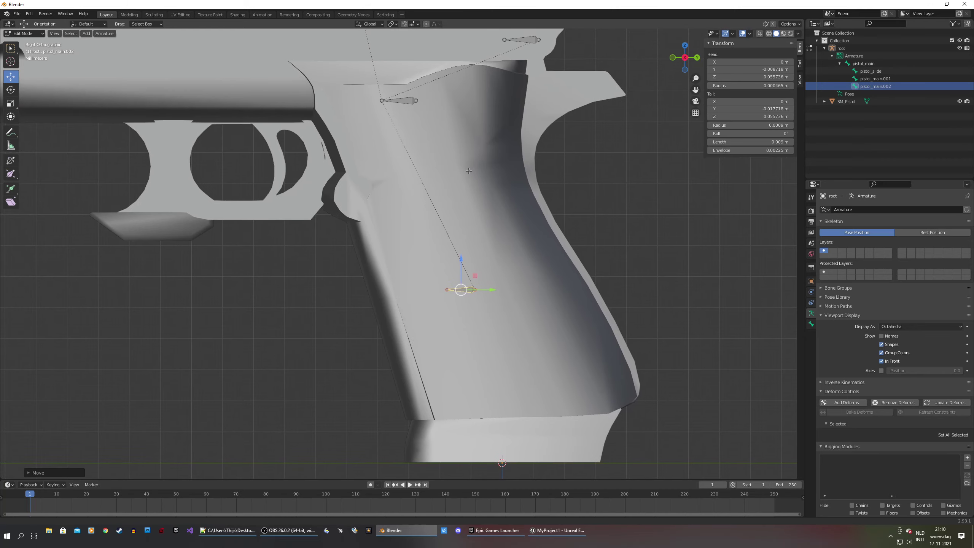
middle_click_drag(468, 169, 490, 193, "shift")
key("g")
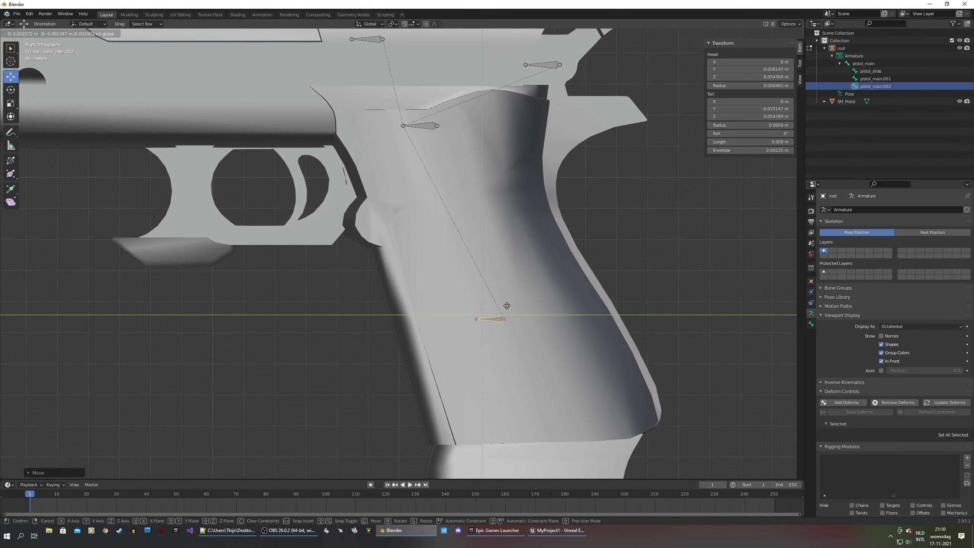
left_click(517, 307)
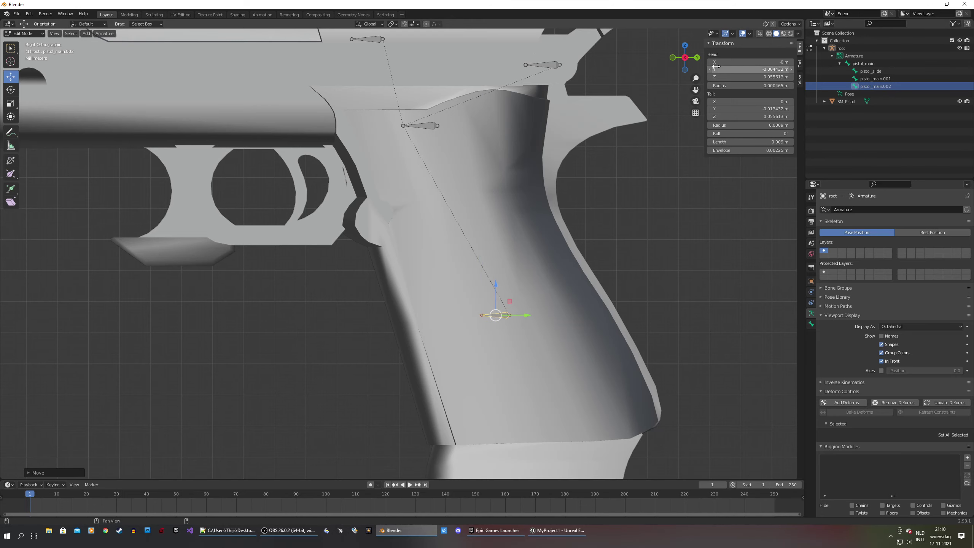
Turn on X-ray display to show the magazine and cartridges inside the pistol around the grip bone
left_click(760, 34)
middle_click_drag(445, 84, 449, 140, "shift")
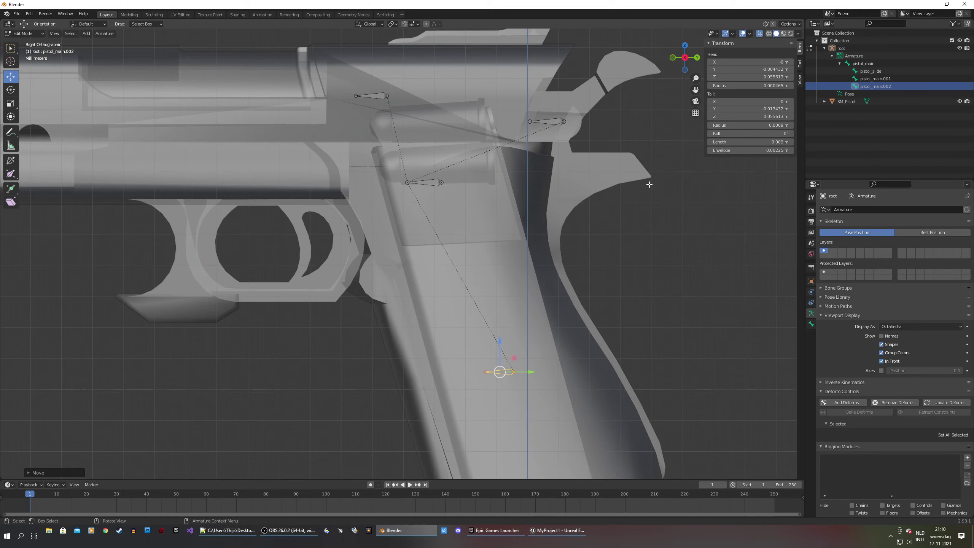
middle_click_drag(648, 177, 640, 136, "shift")
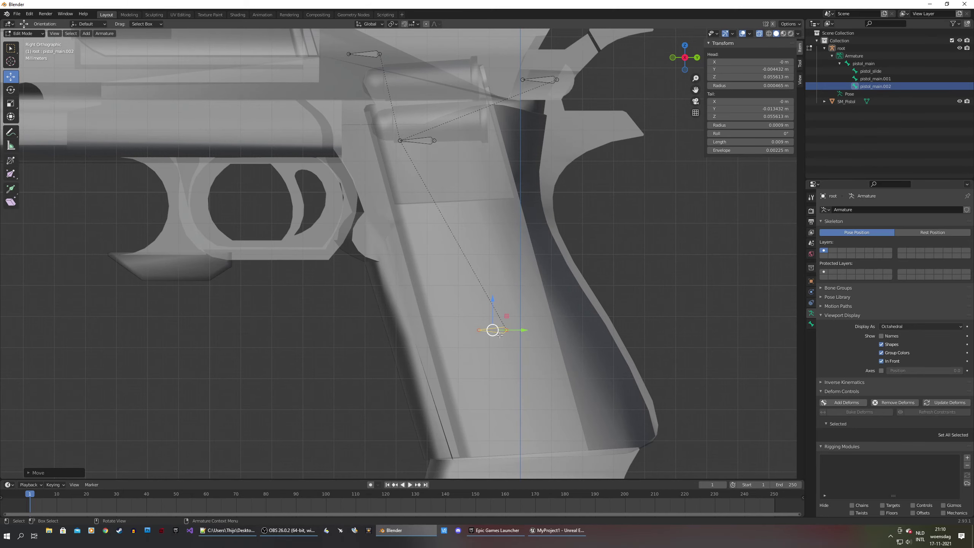
middle_click_drag(499, 335, 506, 311, "shift")
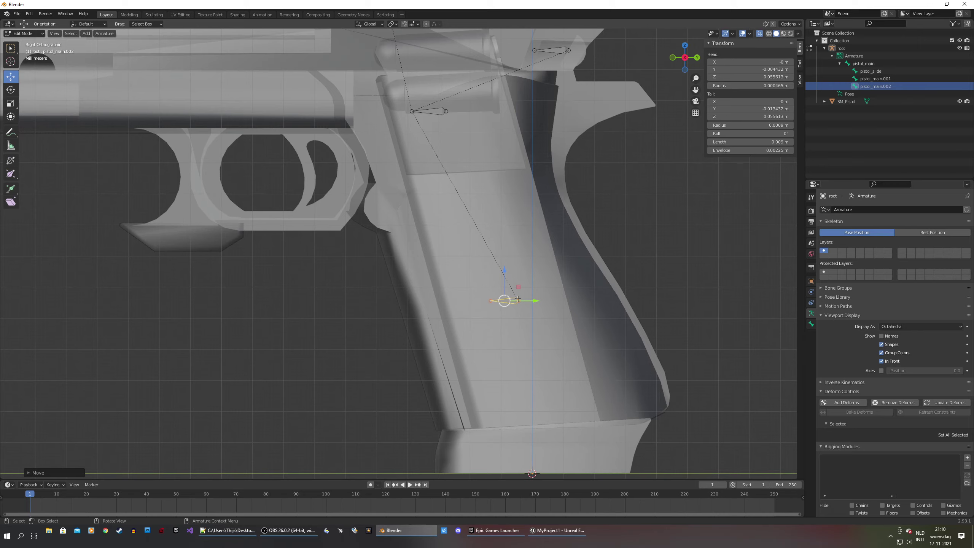
scroll(488, 288, "up", 4)
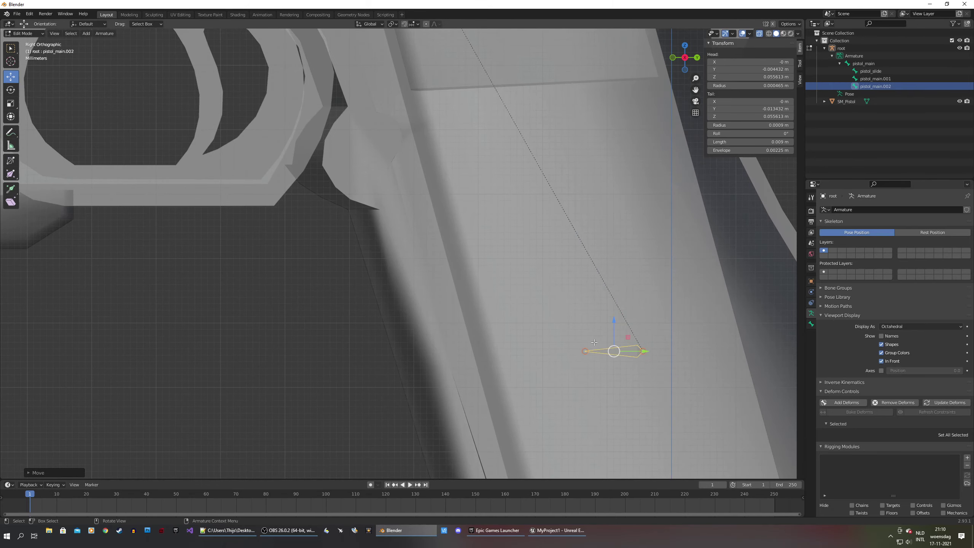
middle_click_drag(615, 348, 565, 255, "shift")
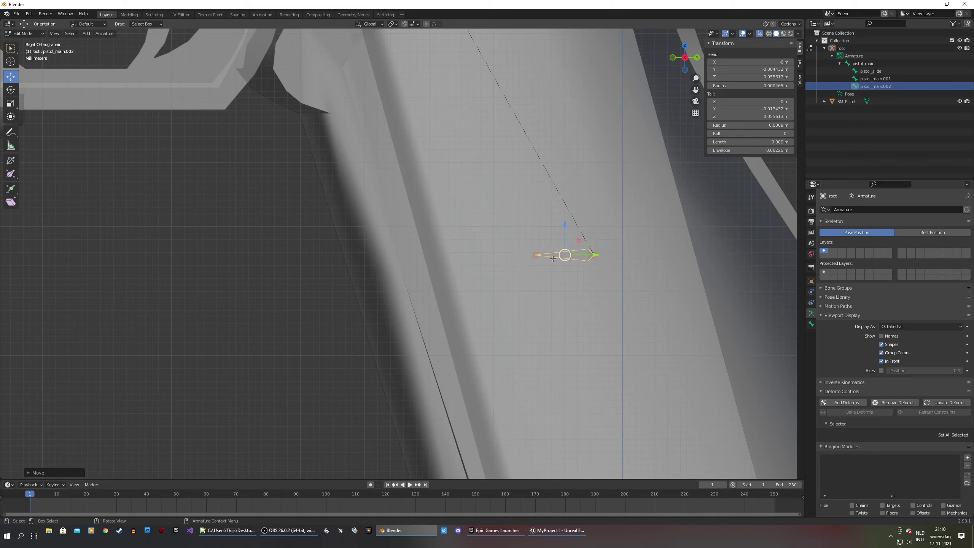
Extrude a bone about 0.009 m long from the grip bone's tip, horizontally towards the muzzle
key("e")
key("ctrl")
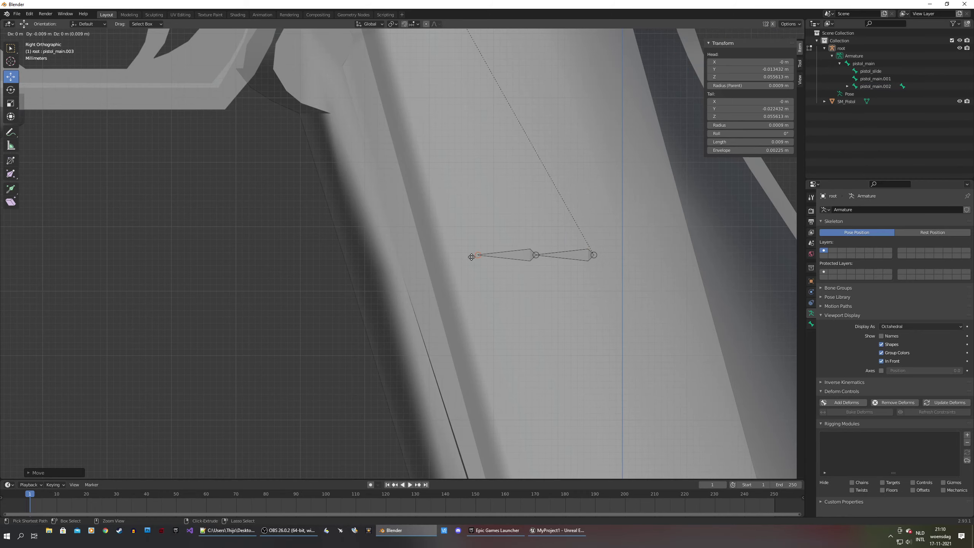
left_click(471, 257)
Disconnect the new bone from the grip bone while keeping it as a child, and move it above the grip bone
left_click(525, 260)
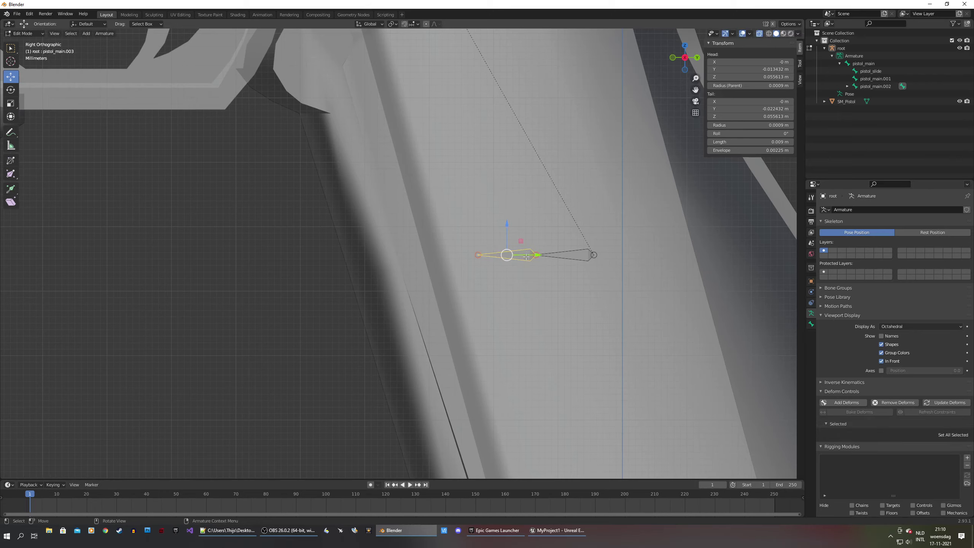
right_click(517, 258)
mouse_move(490, 261)
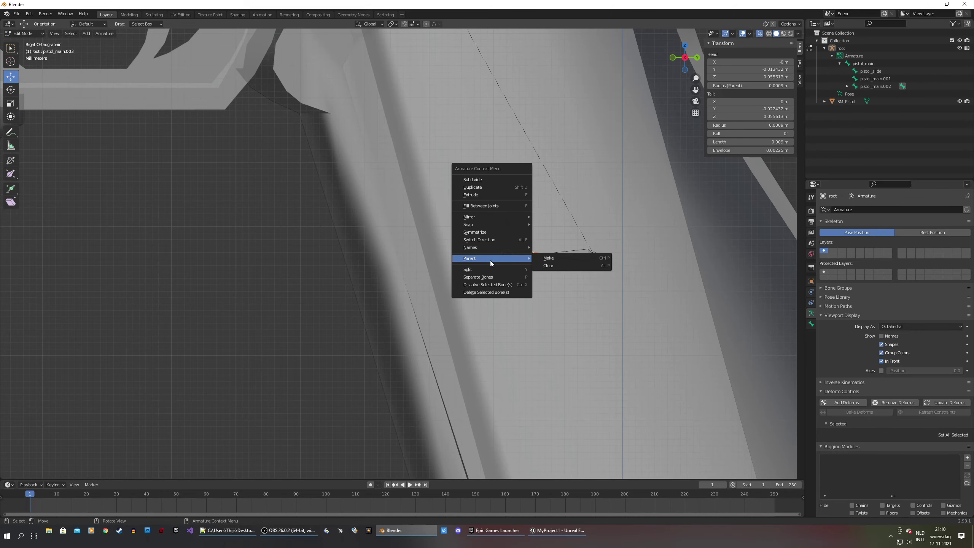
left_click(551, 265)
left_click(521, 265)
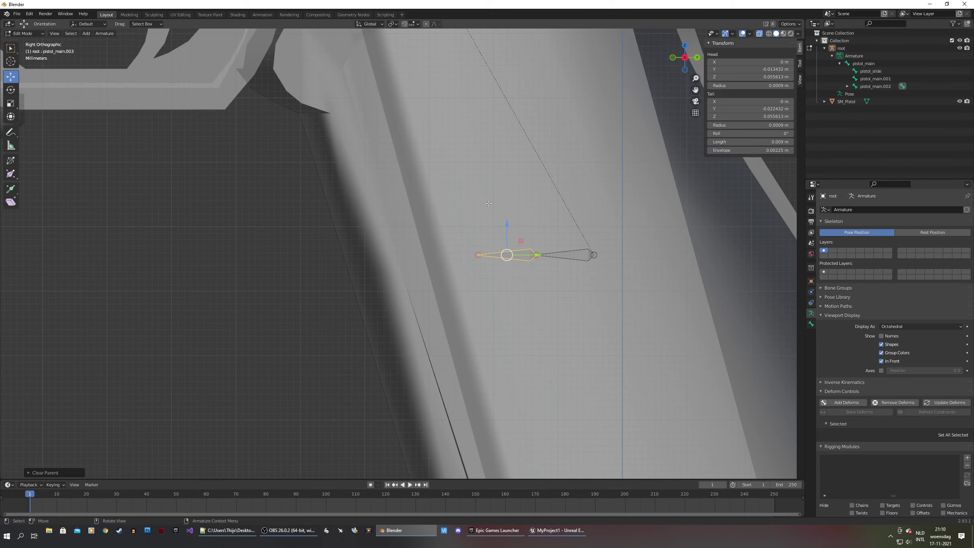
scroll(514, 245, "down", 1)
left_click_drag(504, 242, 538, 252)
Extrude a second child bone about 0.01 m long from the grip bone's tip, horizontally towards the muzzle
left_click(538, 253)
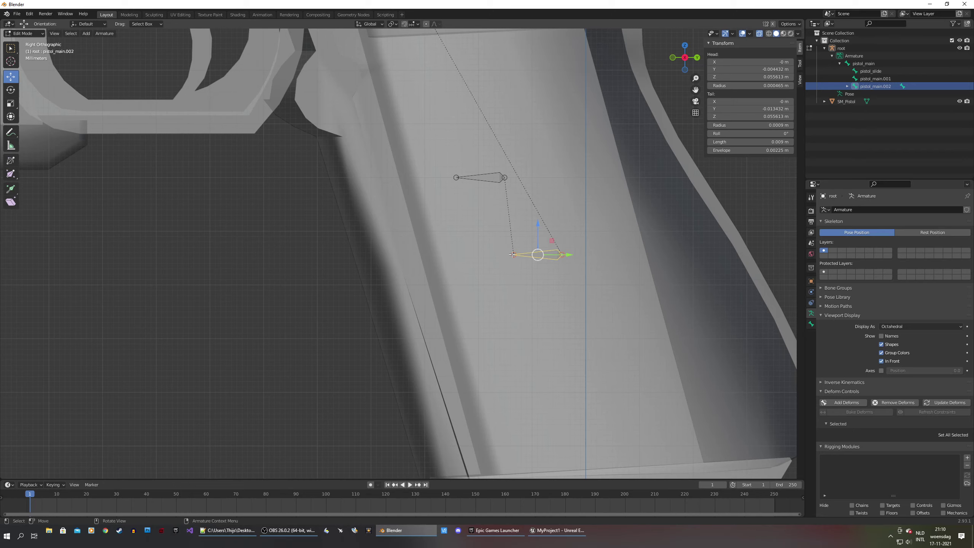
key("e")
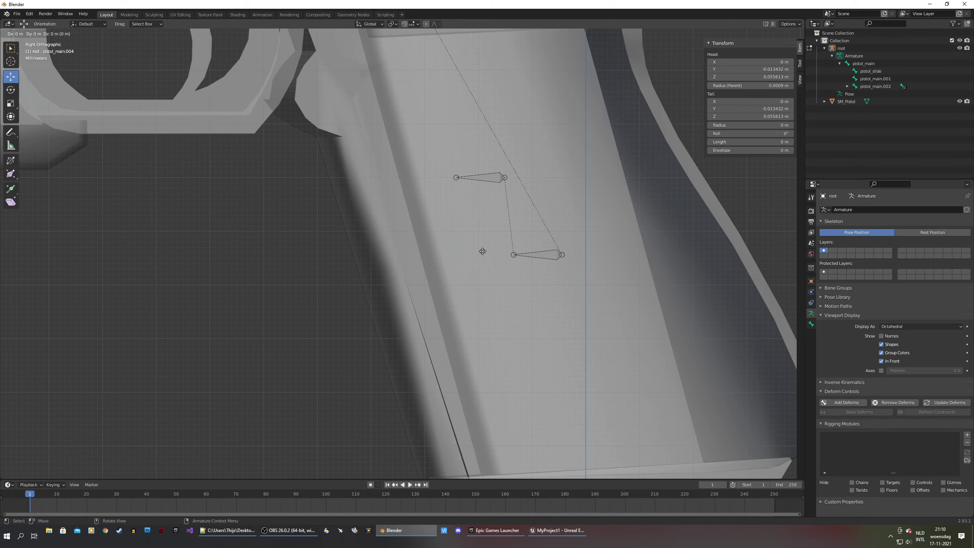
left_click(431, 254)
Disconnect the second 0.01 m bone from the grip bone while keeping it as a child
left_click(508, 253, "shift")
right_click(498, 254)
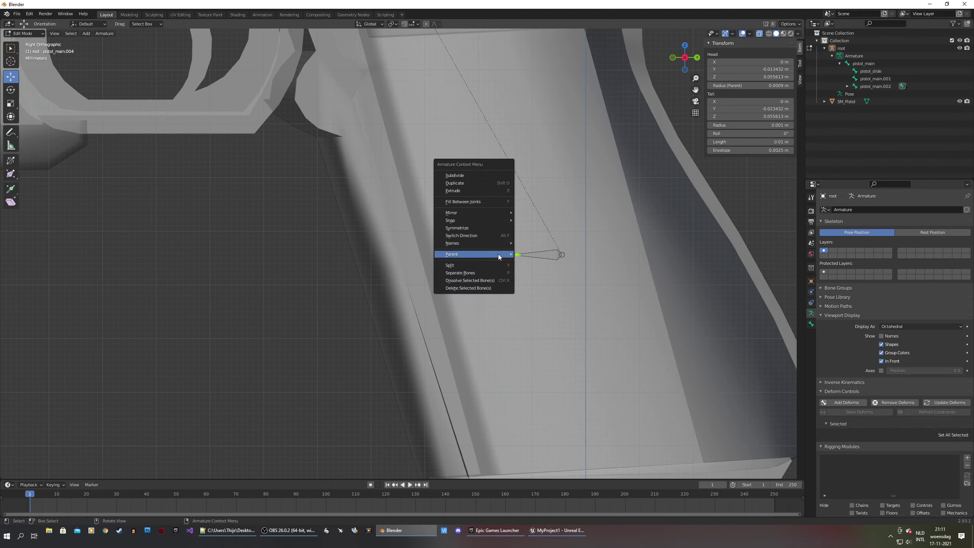
mouse_move(486, 256)
left_click(546, 262)
left_click(536, 264)
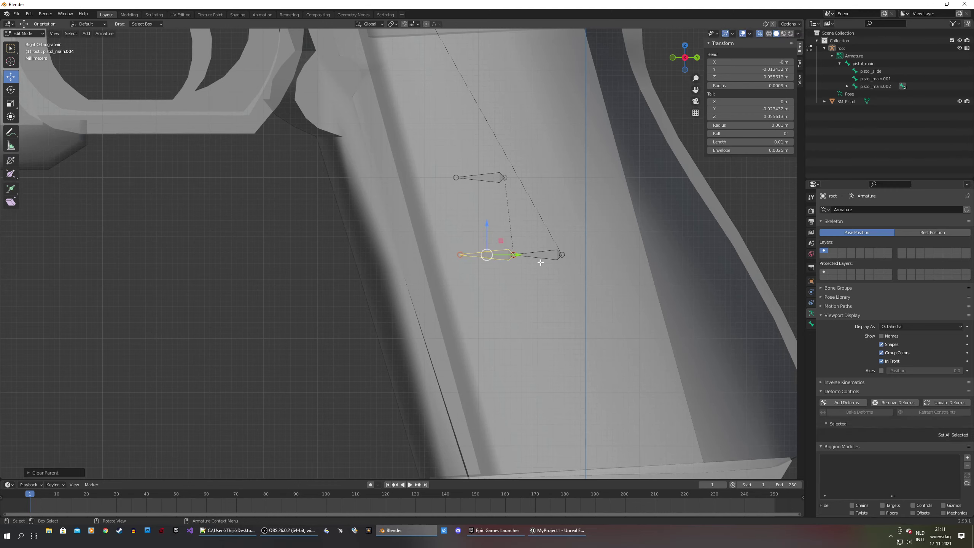
Move the 0.01 m bone up to the lower cartridge and the other grip child bone up to the upper cartridge
scroll(497, 200, "down", 2)
scroll(493, 189, "down", 2)
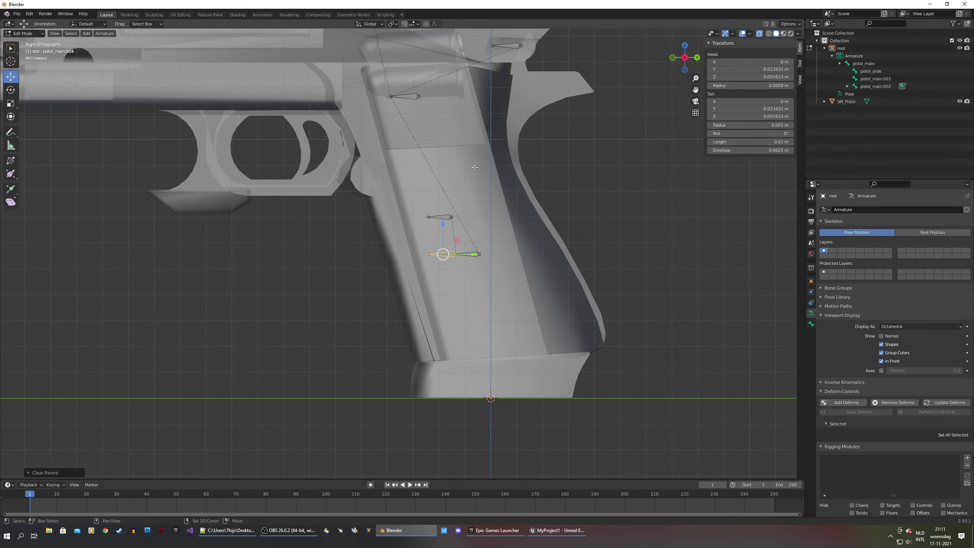
middle_click_drag(456, 249, 459, 312, "shift")
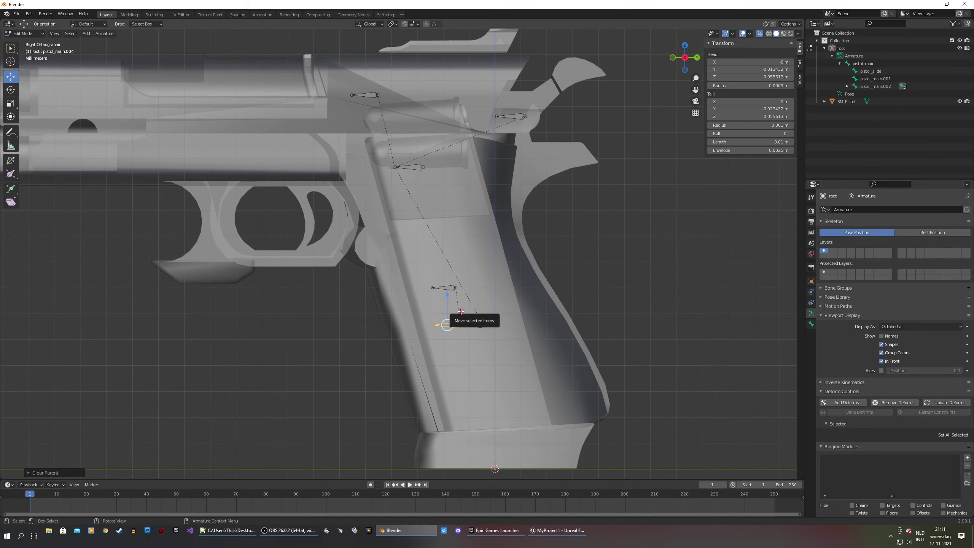
left_click_drag(459, 312, 436, 139)
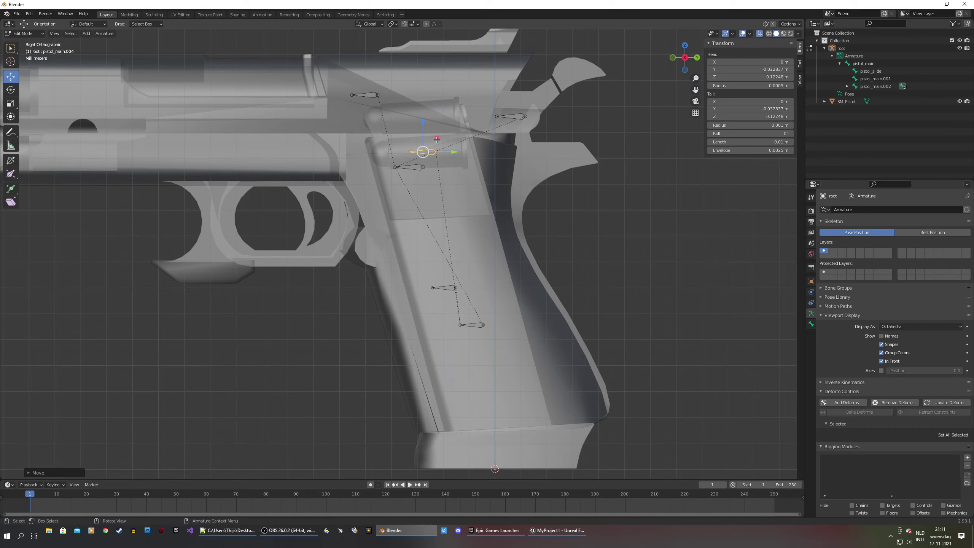
left_click(443, 288)
left_click_drag(459, 275, 424, 104)
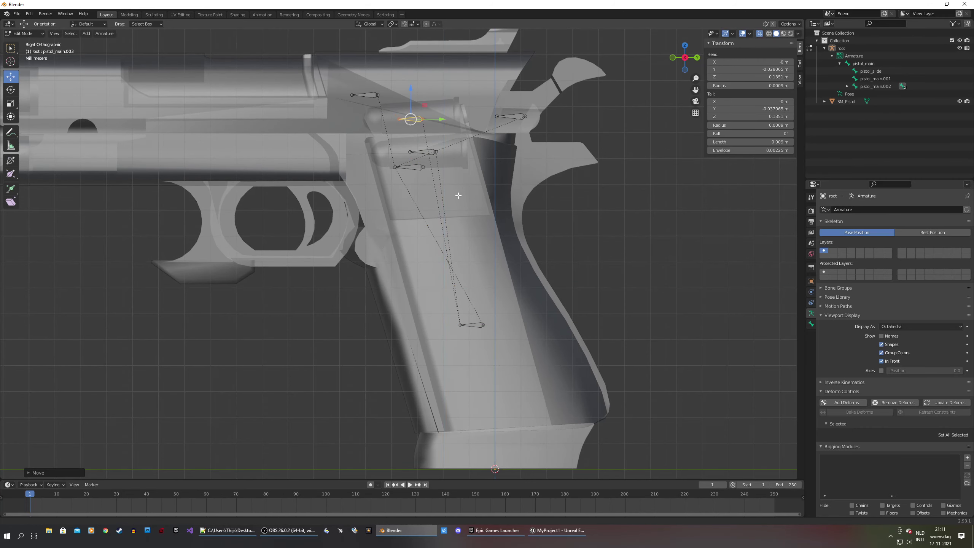
Shift both cartridge bones backwards so their heads sit near the rear ends of the upper and lower cartridges
middle_click_drag(471, 159, 560, 144, "shift")
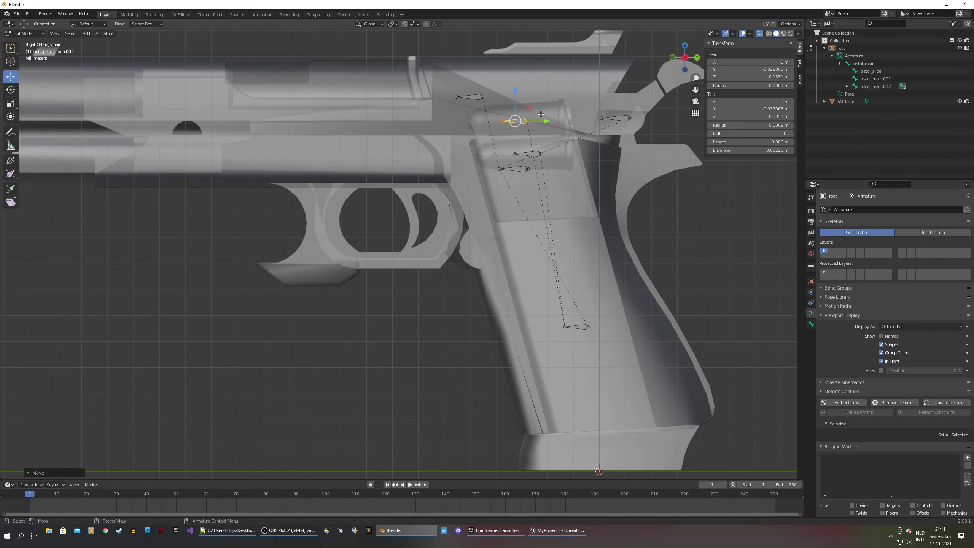
left_click_drag(530, 108, 570, 100)
left_click(530, 153)
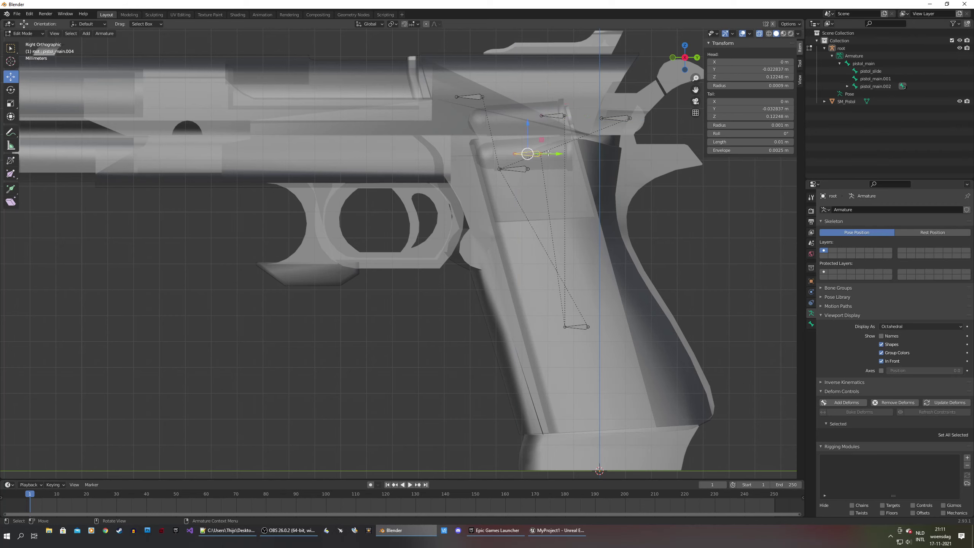
left_click_drag(542, 140, 575, 141)
Extrude a bone about 0.011 m long from the front end of pistol_main, horizontally towards the muzzle
middle_click_drag(555, 173, 704, 231, "shift")
left_click(660, 228)
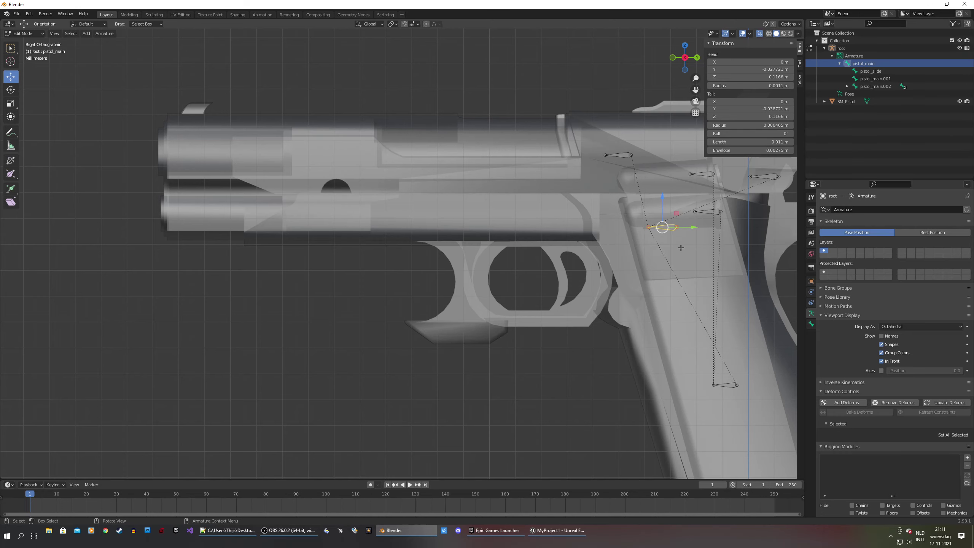
scroll(679, 249, "up", 3)
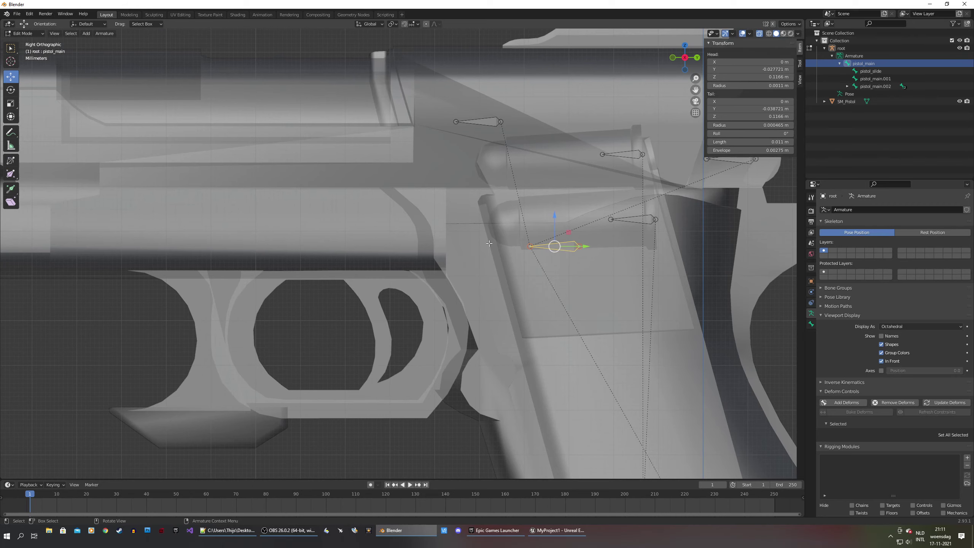
key("e")
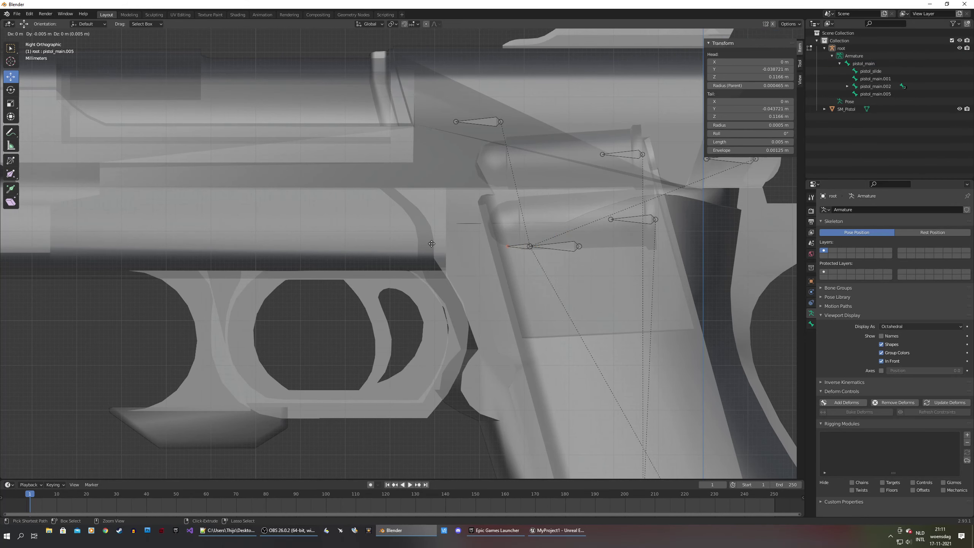
left_click(411, 245)
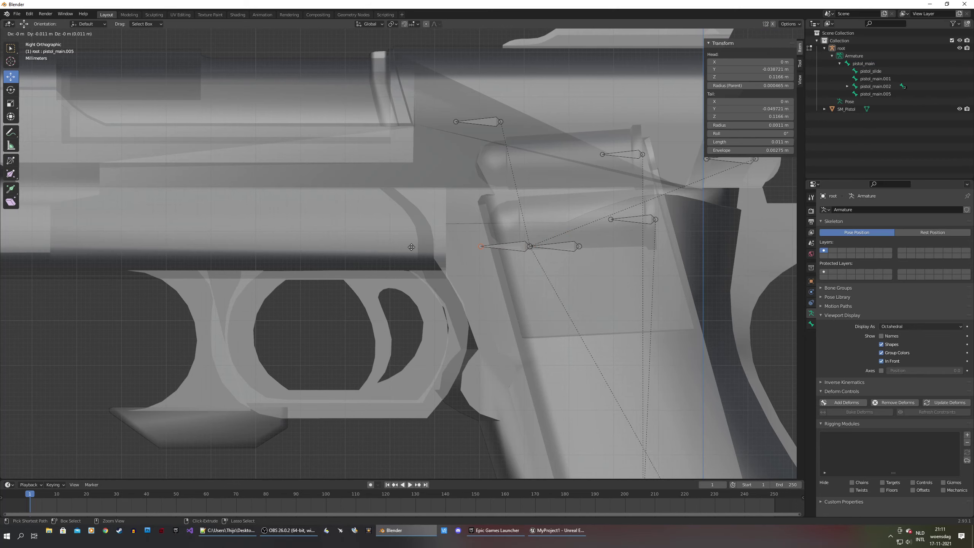
Disconnect the new 0.011 m bone from pistol_main while keeping it as a child
scroll(412, 247, "down", 3)
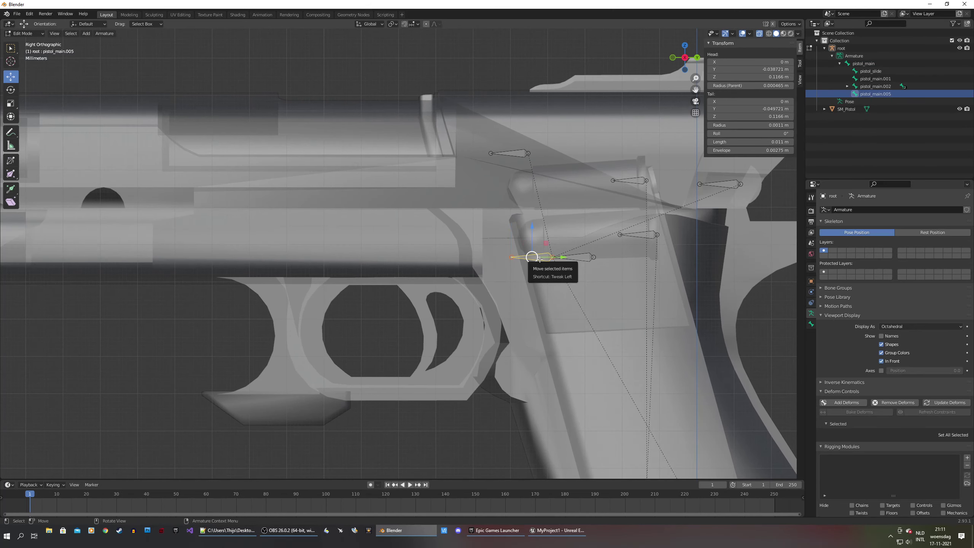
right_click(539, 259)
left_click(573, 267)
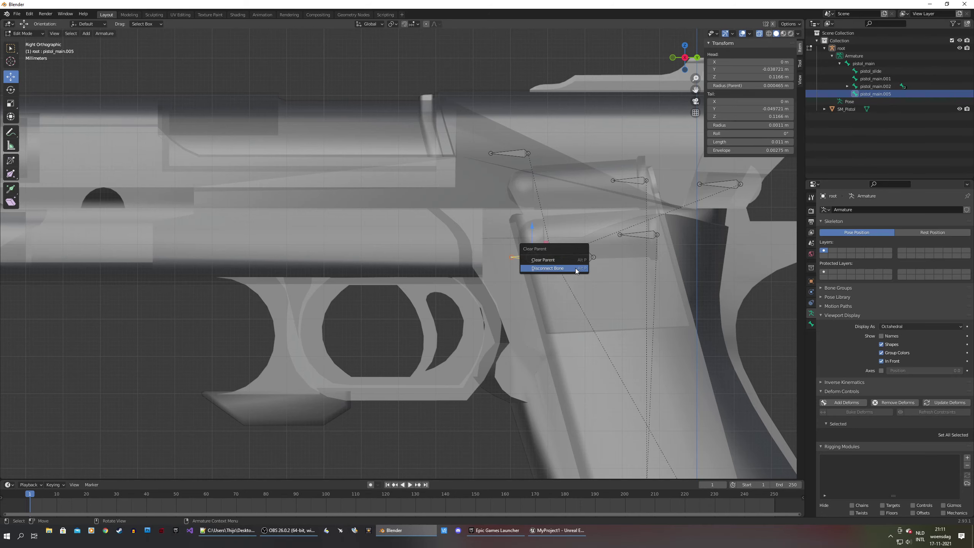
left_click(544, 268)
Move the disconnected bone to the front of the muzzle, with its head at about Y -0.228 m, Z 0.146 m
middle_click_drag(472, 249, 650, 257, "shift")
scroll(587, 254, "down", 1)
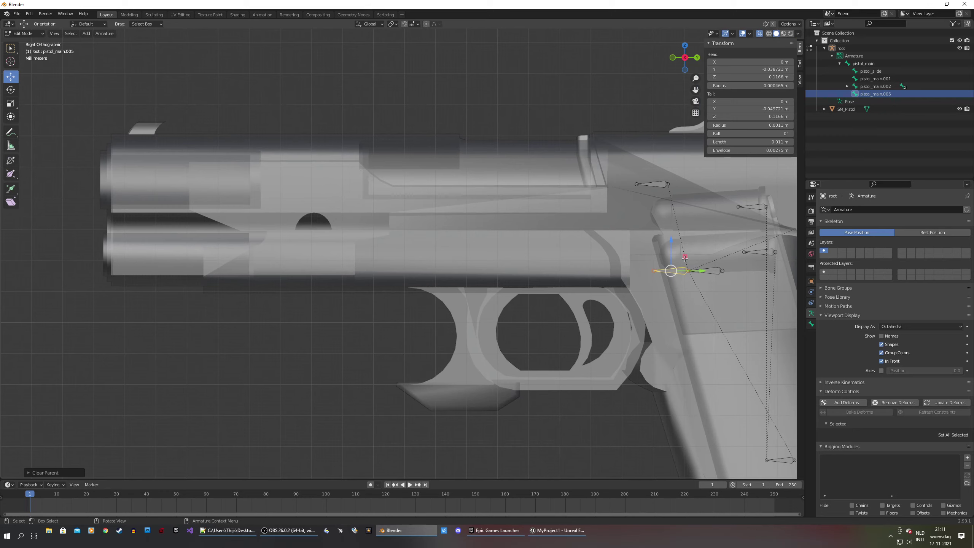
key("g")
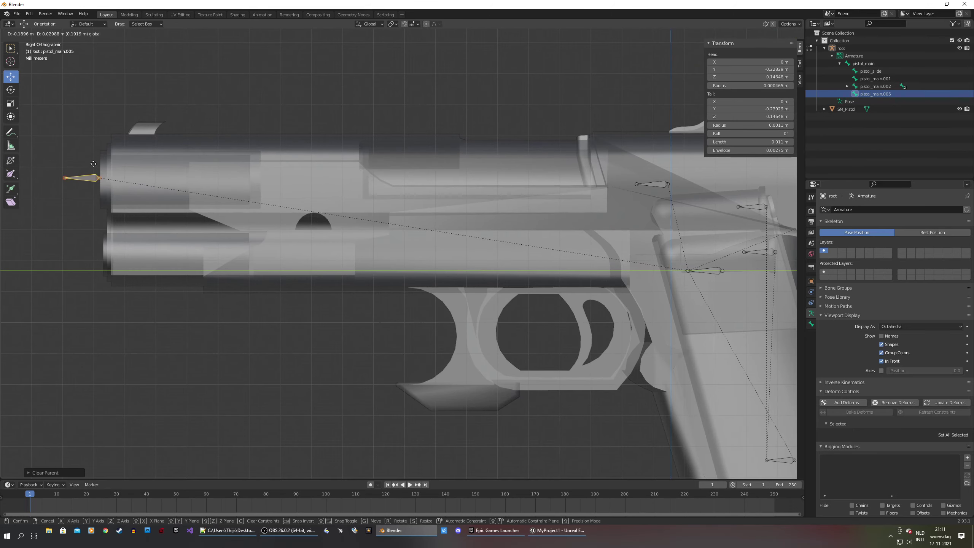
left_click(94, 164)
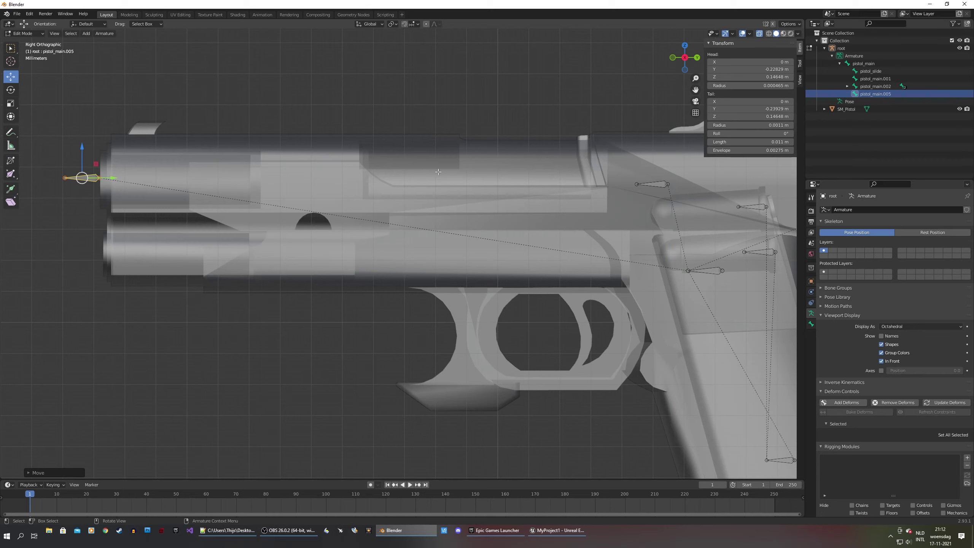
Rename the bone at the pistol's hammer as pistol_hammer
scroll(537, 196, "down", 2)
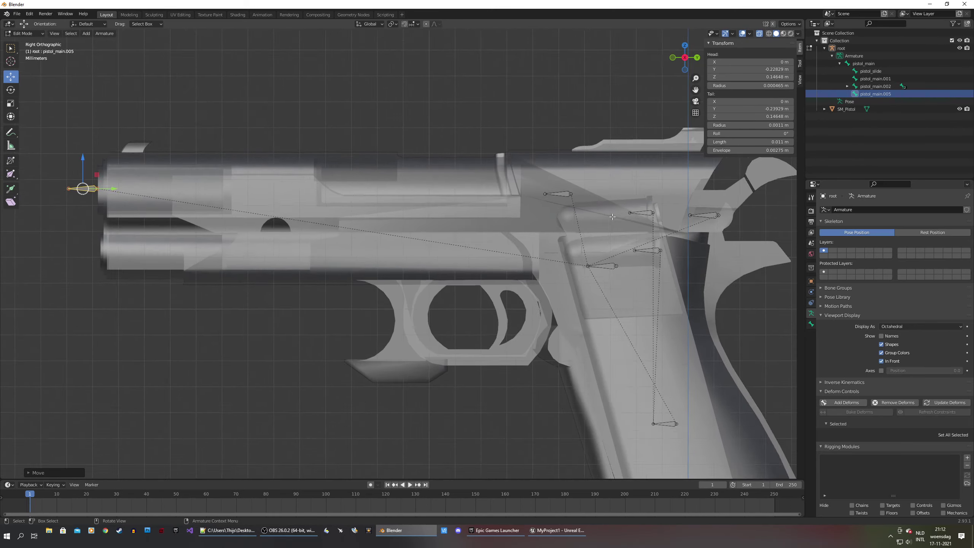
scroll(613, 217, "down", 1)
left_click(847, 86)
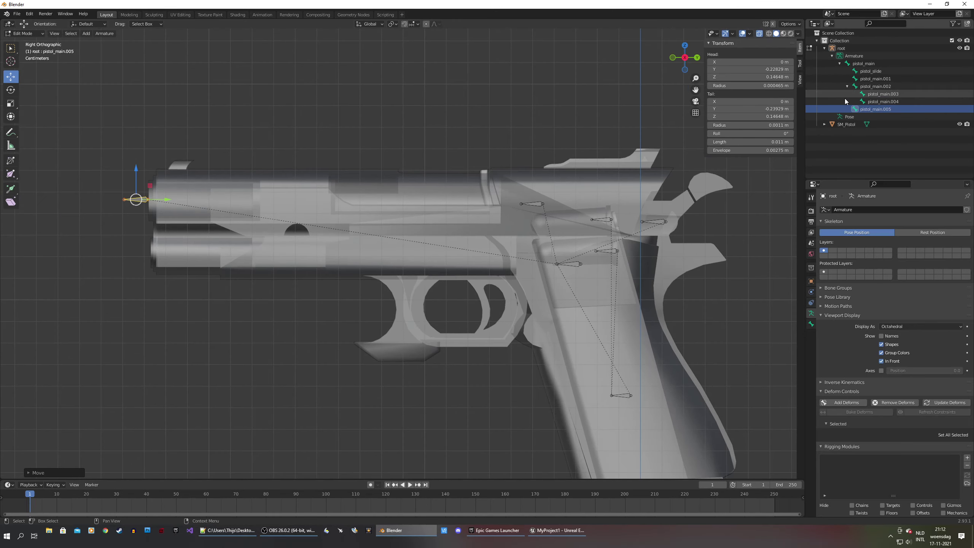
left_click(876, 79)
double_click(876, 78)
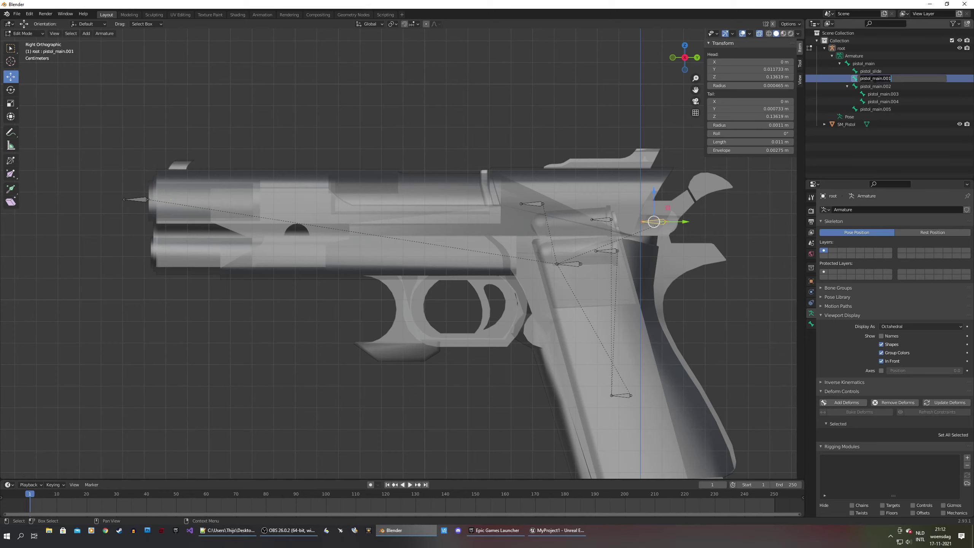
type("pistol_hammer")
key("Return")
Rename the bone inside the grip, parent of the two cartridge bones, as pistol_magazine
left_click(876, 87)
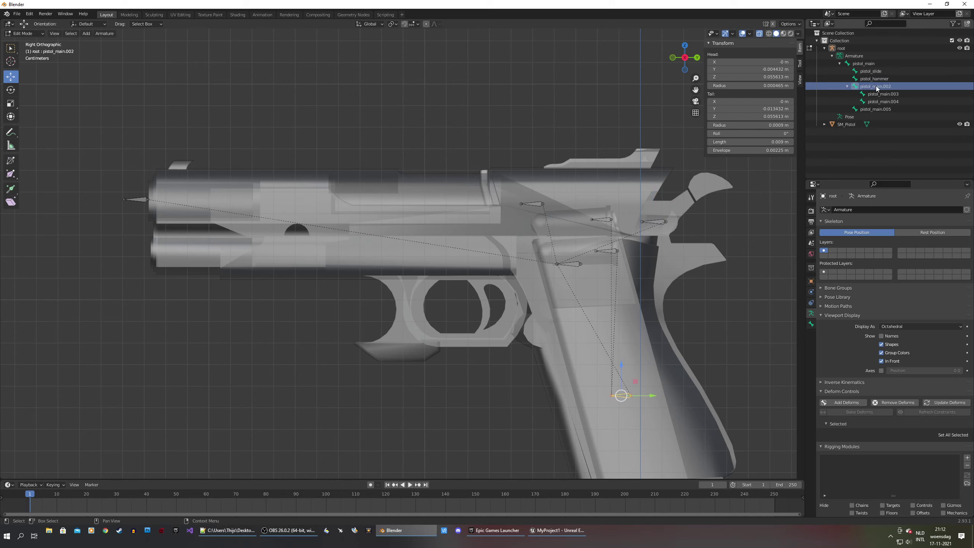
double_click(881, 87)
double_click(881, 86)
type("magazine")
key("Return")
Rename the upper cartridge bone under pistol_magazine as pistol_bullet_1
left_click(894, 93)
double_click(893, 93)
double_click(938, 95)
key("BackSpace")
type("bullet_1")
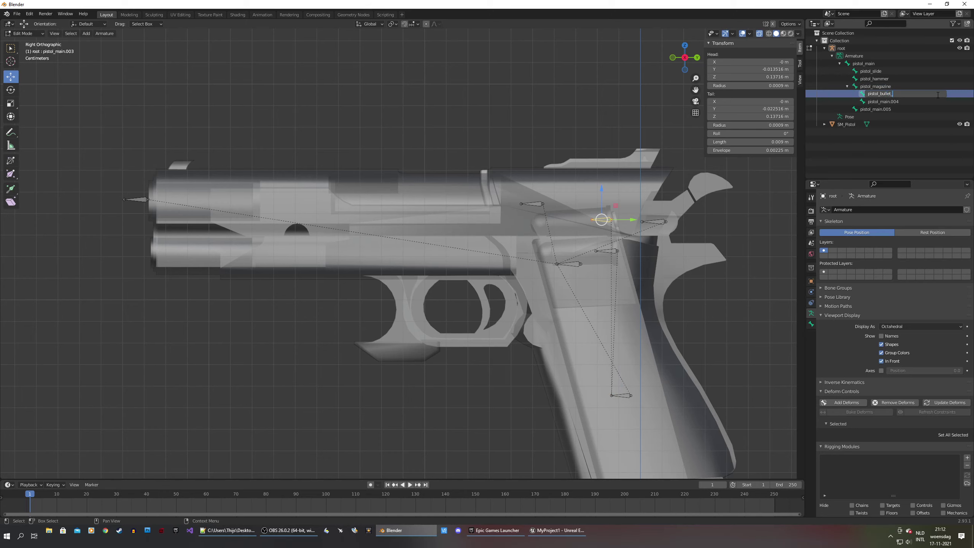
key("Return")
Rename the lower cartridge bone under pistol_magazine as pistol_bullet_2
left_click(890, 101)
double_click(892, 102)
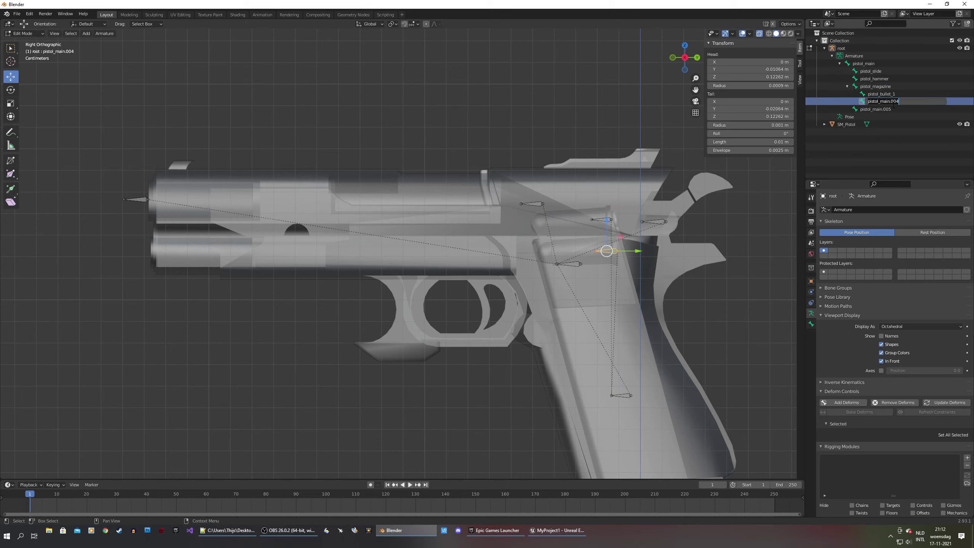
type("bullet_2")
key("Return")
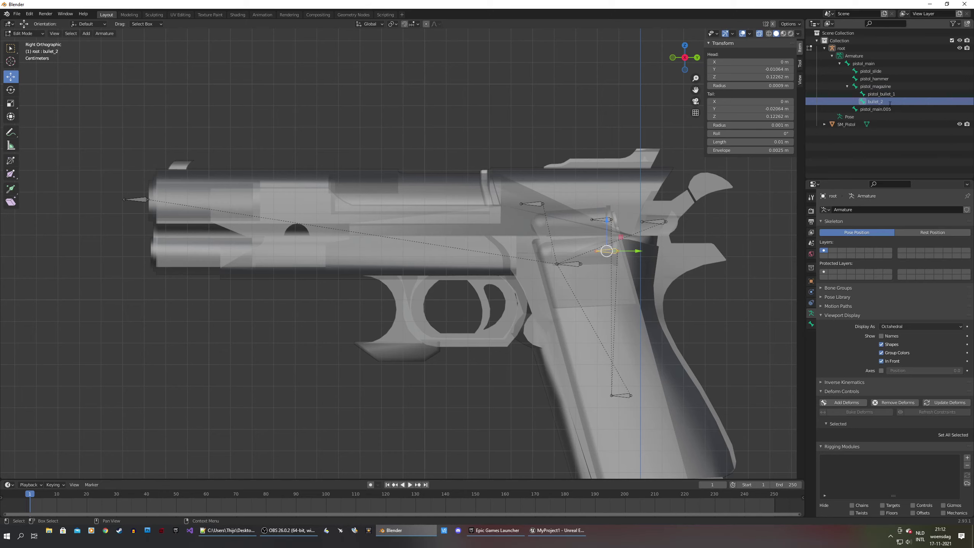
double_click(891, 102)
key("Home")
type("pistol_")
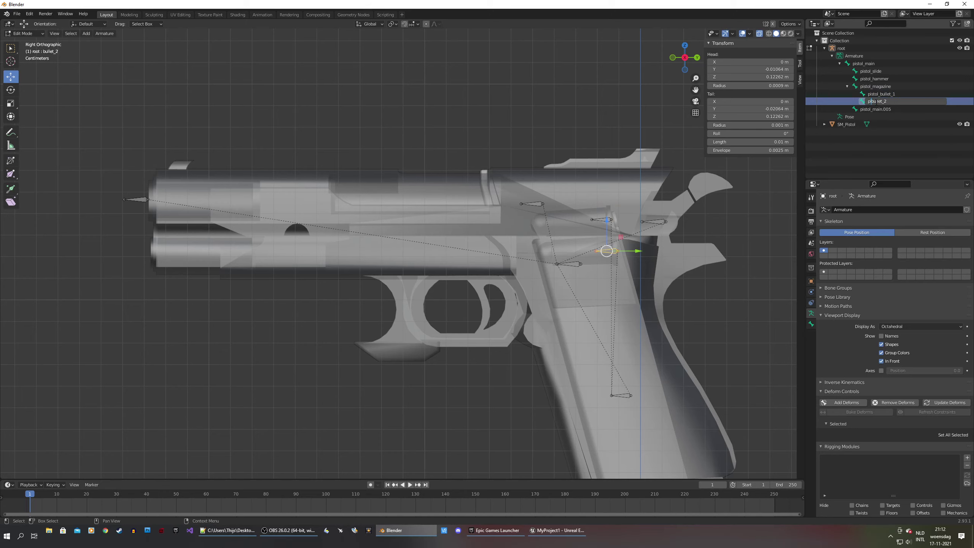
key("Return")
Rename the bone in front of the barrel as muzzleflash
left_click(878, 109)
double_click(877, 108)
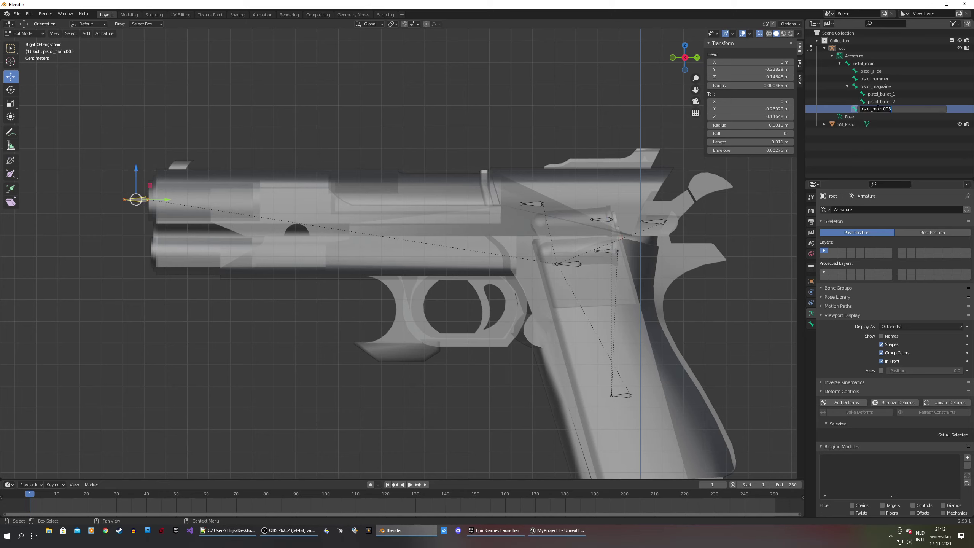
type("muzzleflash")
key("Return")
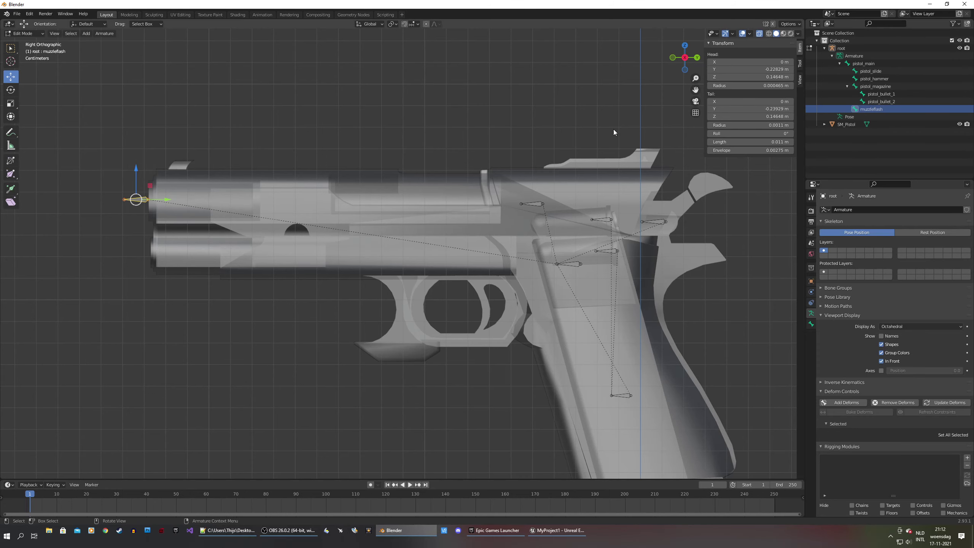
In Object Mode, parent the SM_Pistol mesh to the root armature using Armature Deform with Automatic Weights
middle_click_drag(604, 152, 542, 90, "shift")
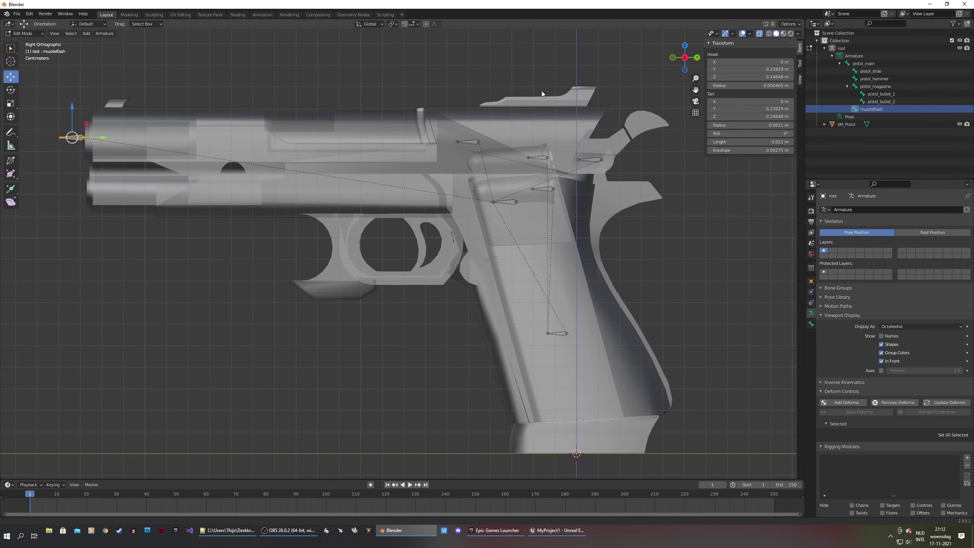
scroll(531, 95, "down", 2)
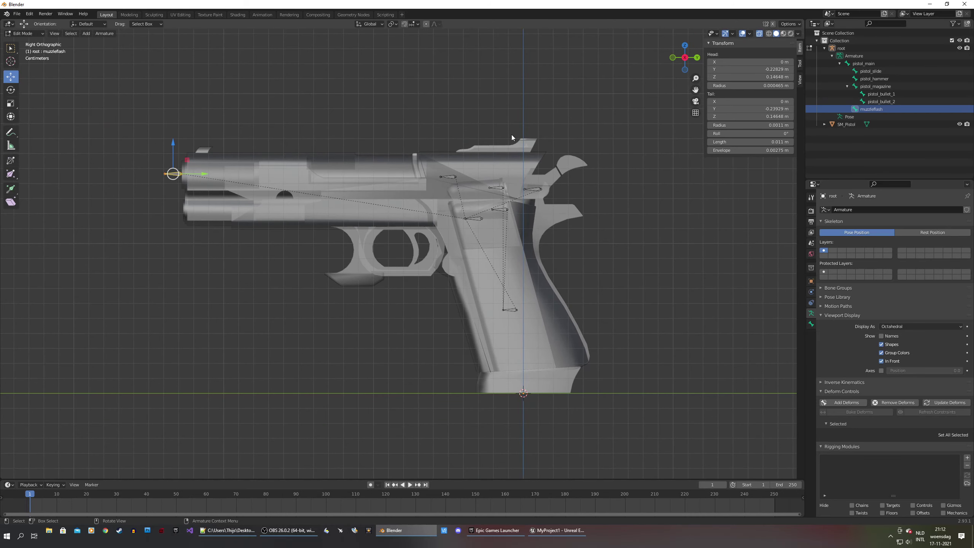
middle_click_drag(430, 134, 401, 139)
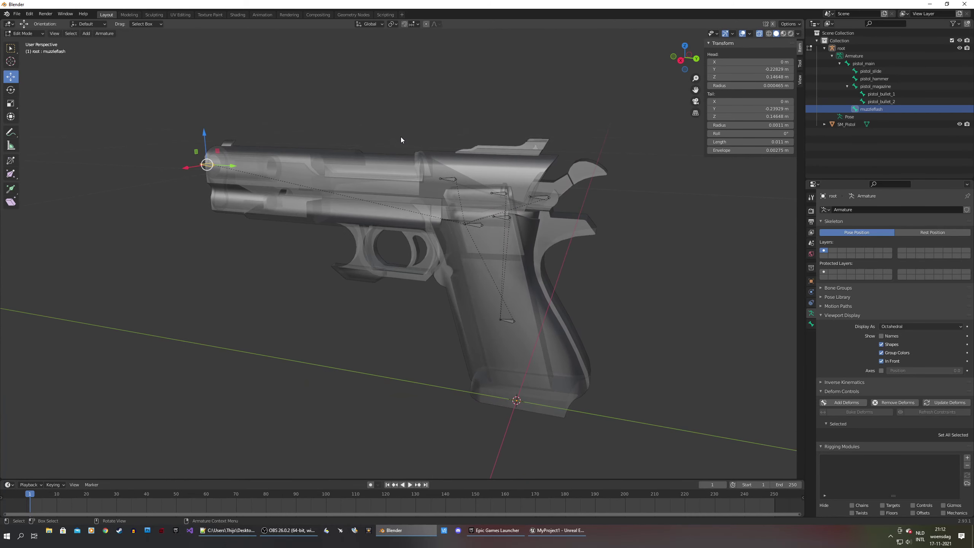
left_click(23, 33)
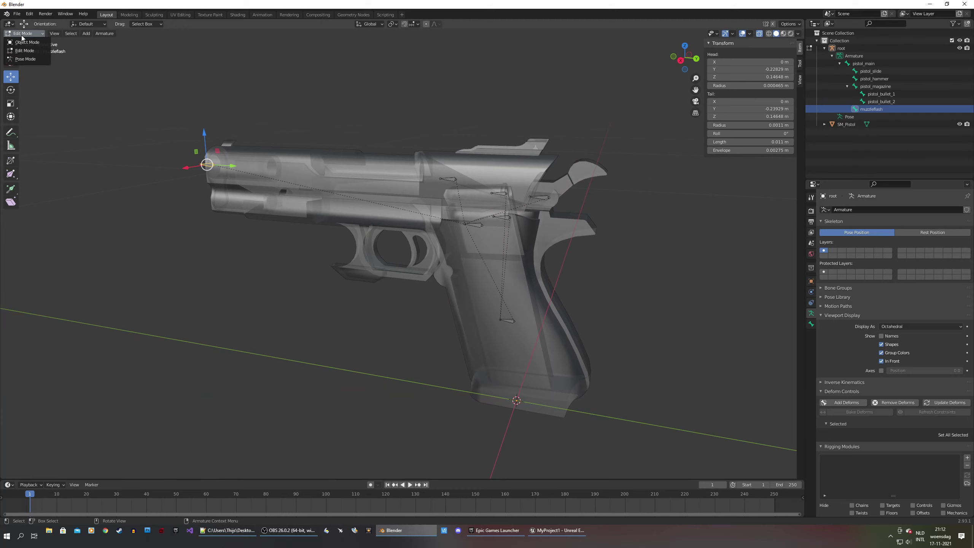
left_click(24, 44)
middle_click_drag(367, 126, 380, 159)
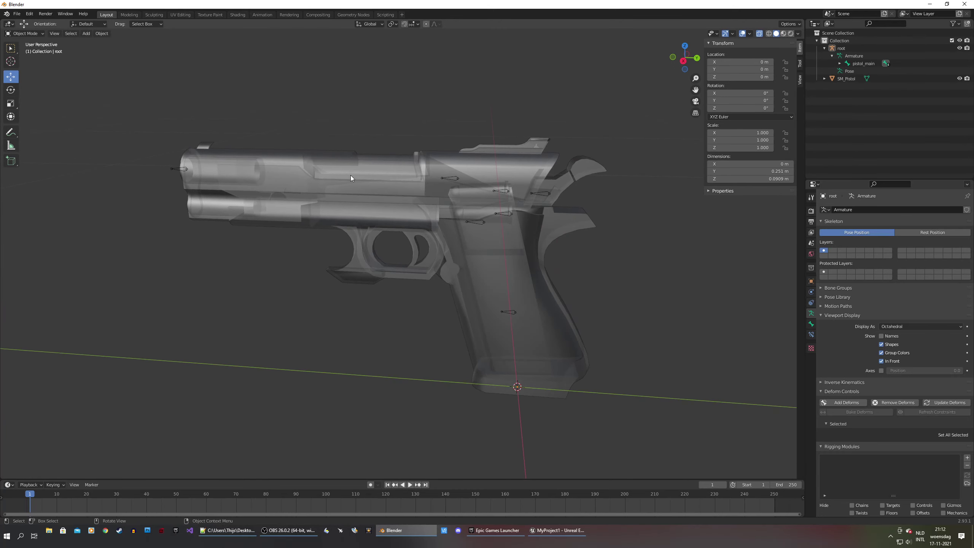
left_click(387, 185)
left_click(453, 179, "shift")
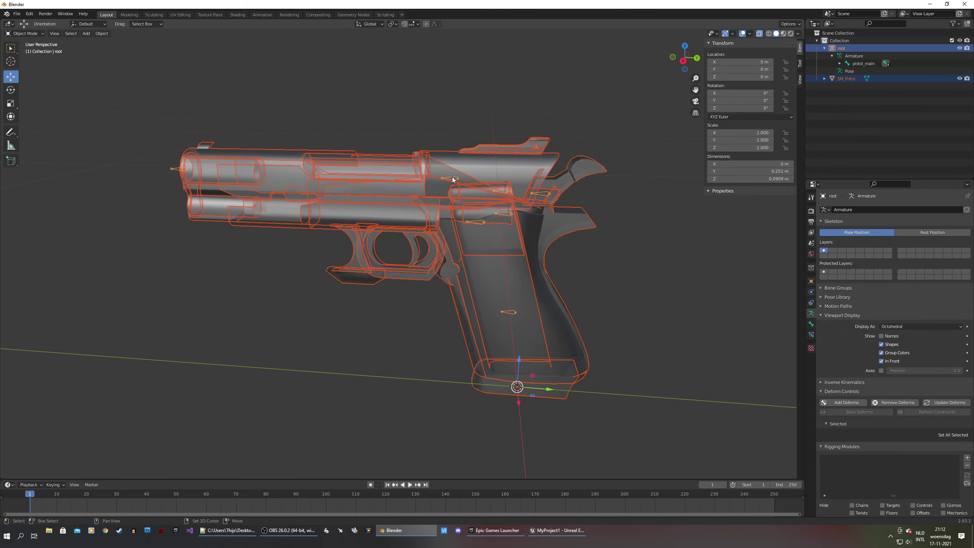
right_click(452, 178)
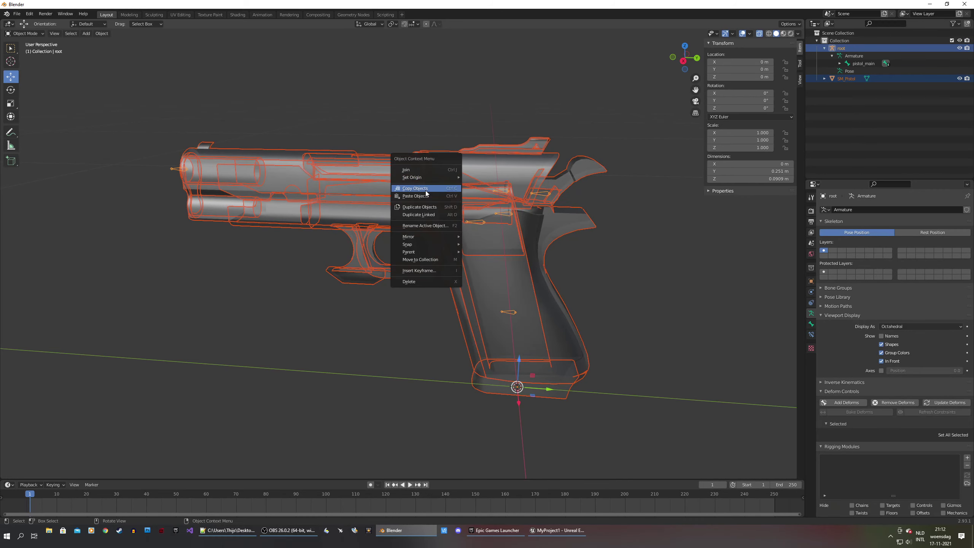
mouse_move(429, 252)
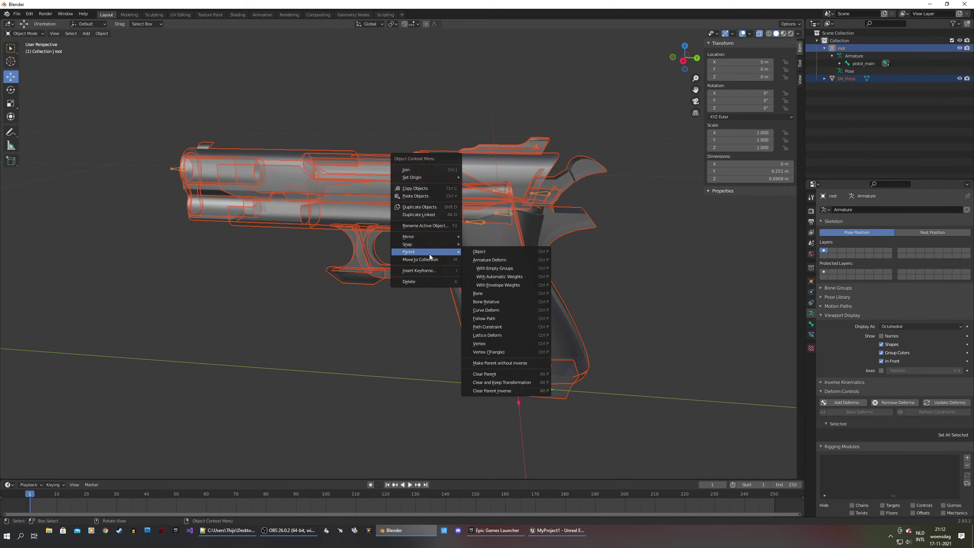
left_click(506, 278)
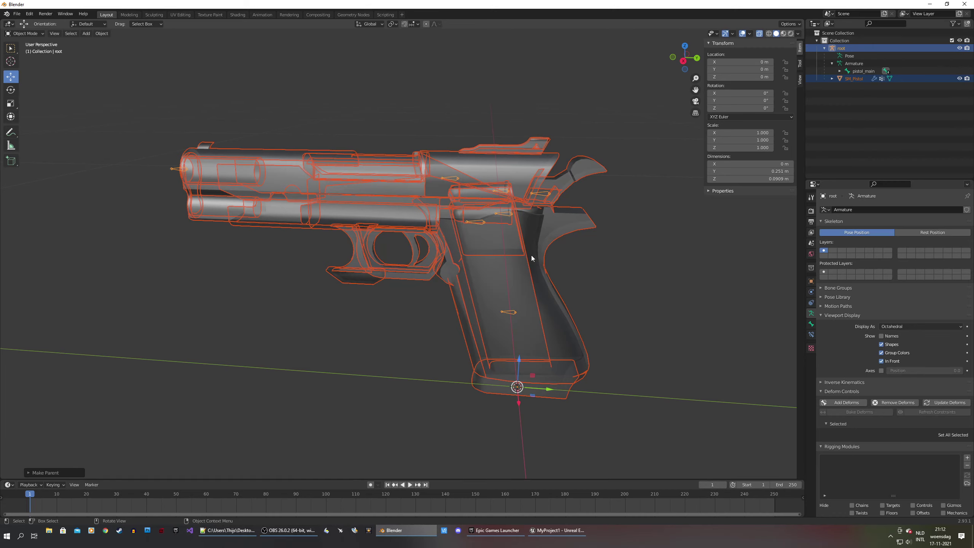
left_click(244, 110)
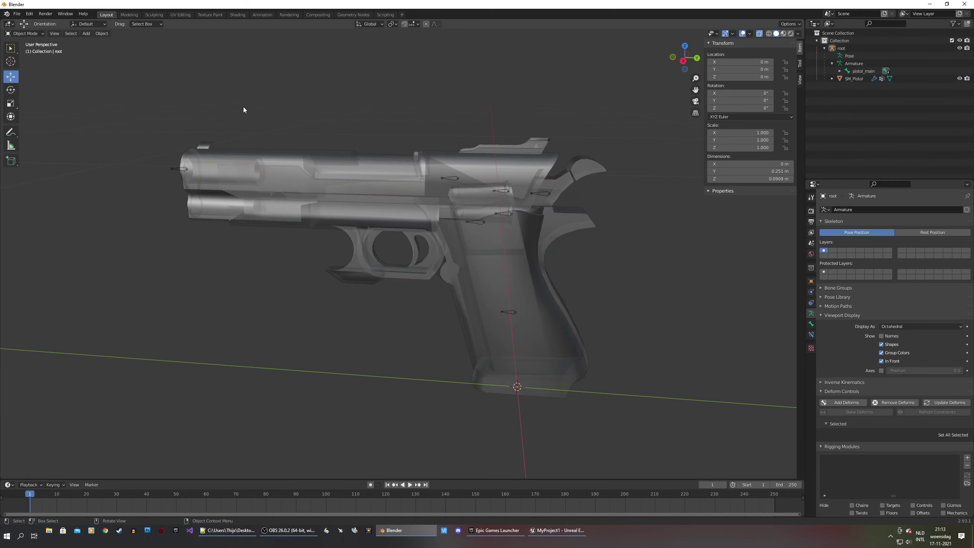
Test the automatic weights in Pose Mode by moving the pistol_slide bone along Y, undo the move and return to Object Mode
left_click(458, 181)
left_click(461, 181)
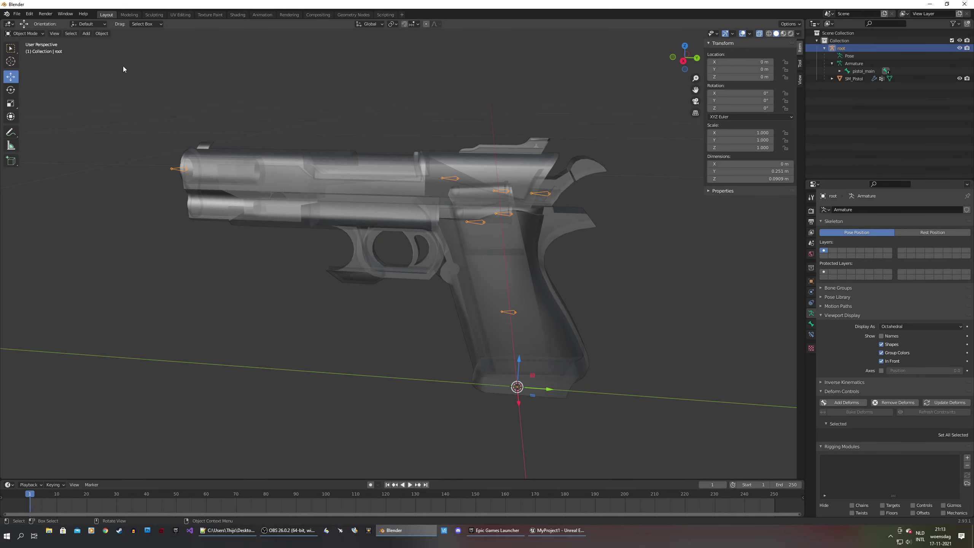
left_click(23, 33)
left_click(23, 56)
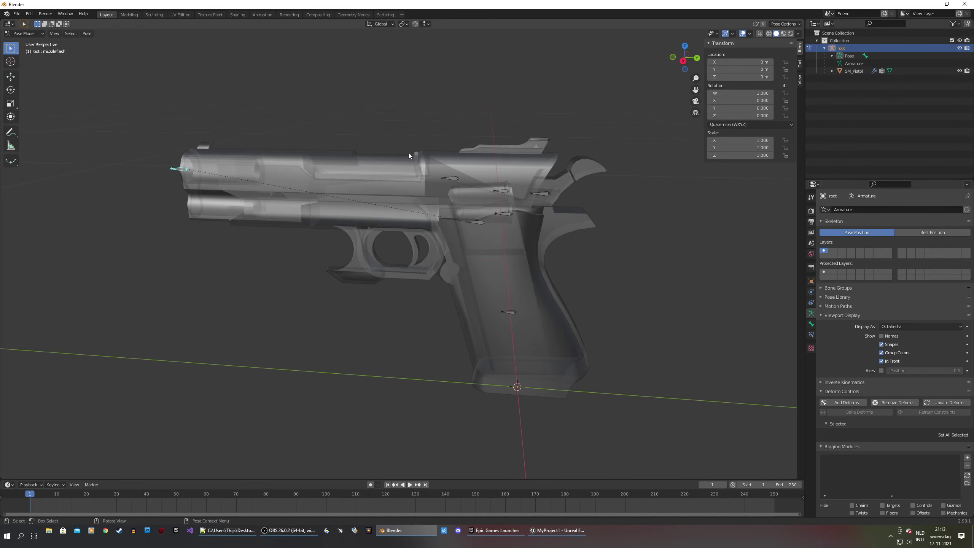
left_click(449, 178)
left_click(11, 76)
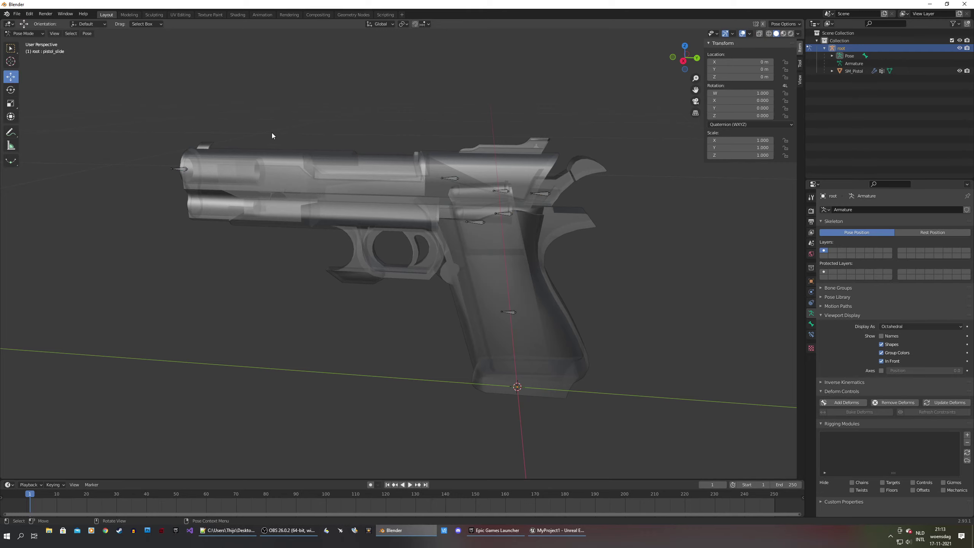
left_click(450, 179)
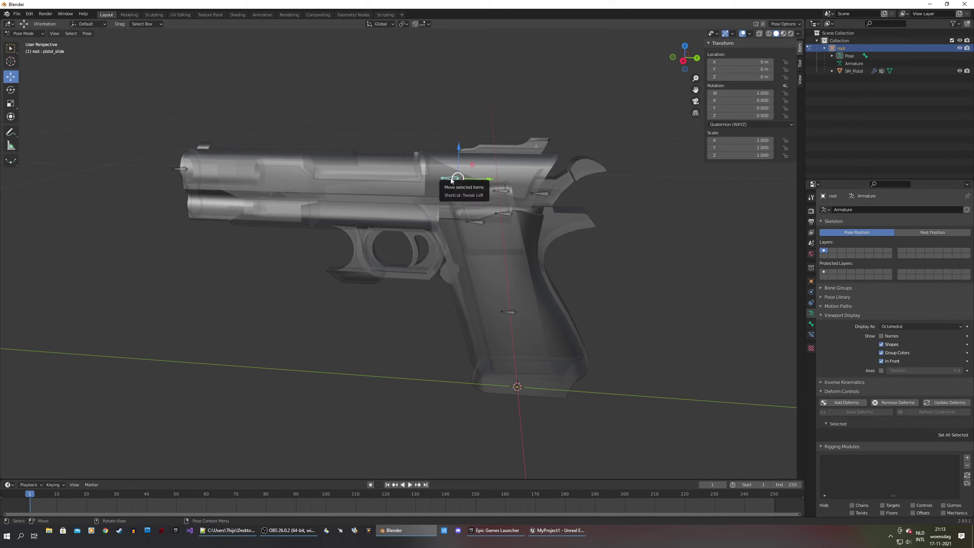
left_click_drag(488, 179, 376, 163)
key("ctrl+z")
key("ctrl+z")
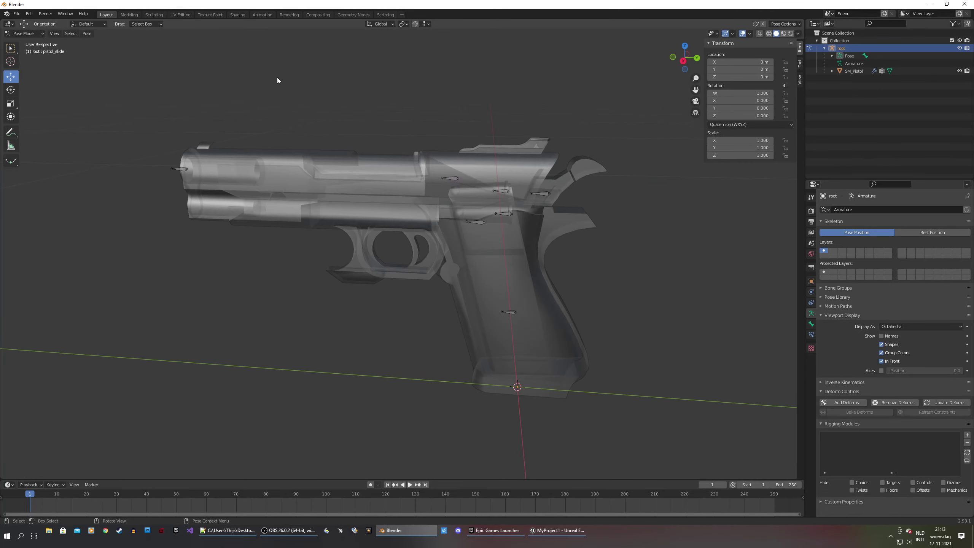
left_click(28, 34)
left_click(23, 43)
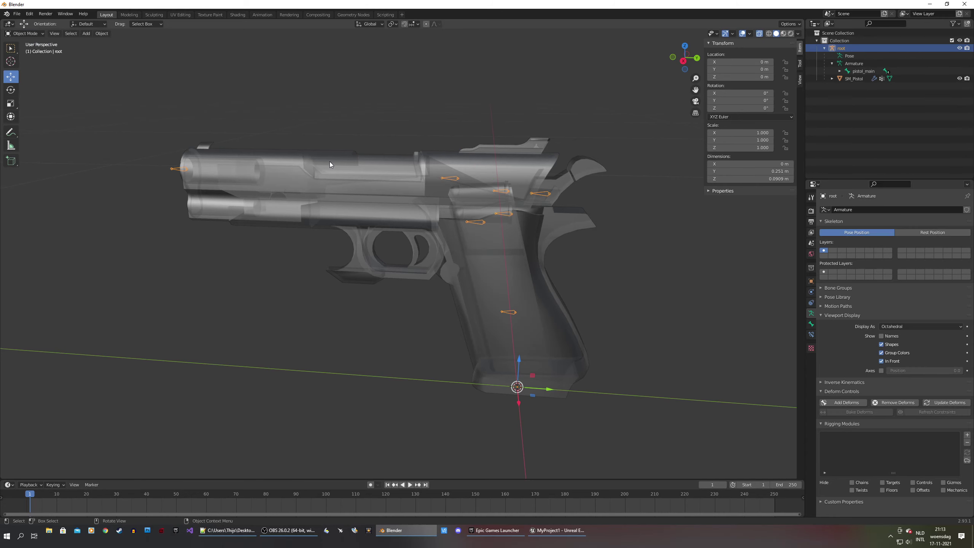
Open the SM_Pistol mesh in Edit Mode with no vertices selected
left_click(311, 159)
left_click(39, 34)
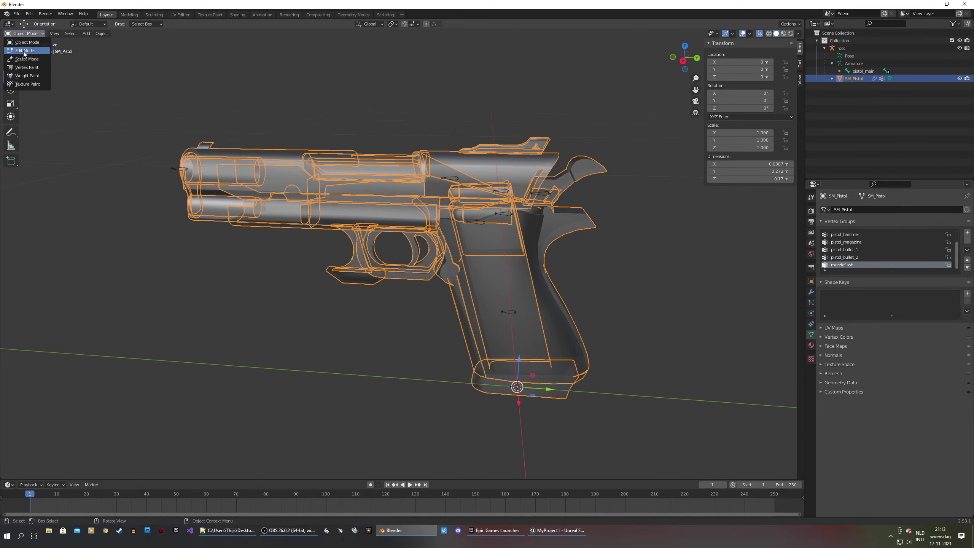
left_click(23, 52)
left_click(617, 144)
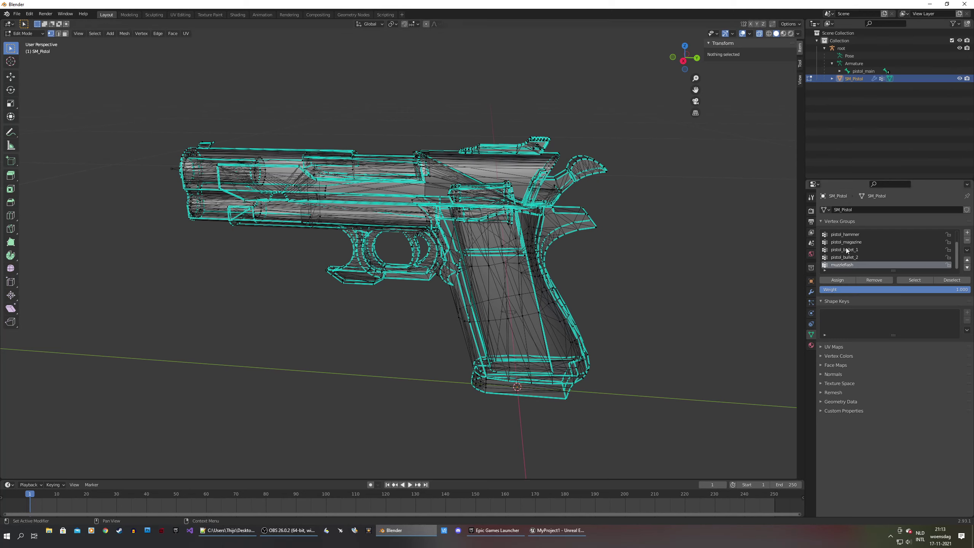
Select the vertices belonging to the pistol_main vertex group, remove them from that group, and clear the selection
scroll(848, 238, "up", 2)
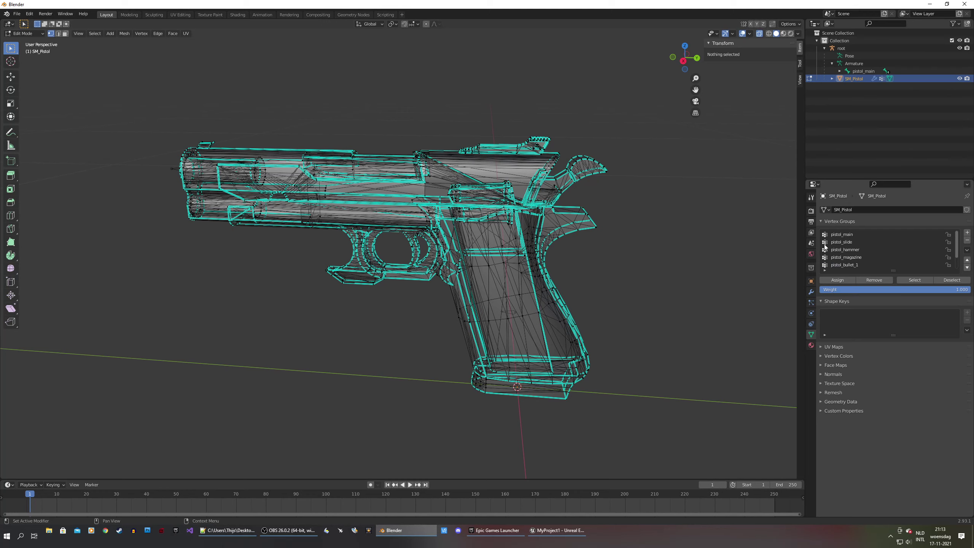
left_click(846, 234)
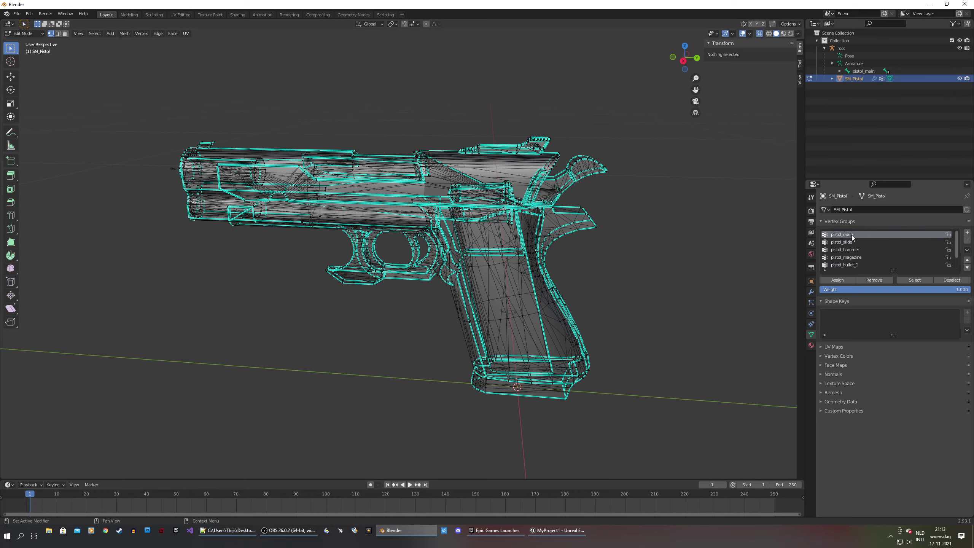
left_click(914, 280)
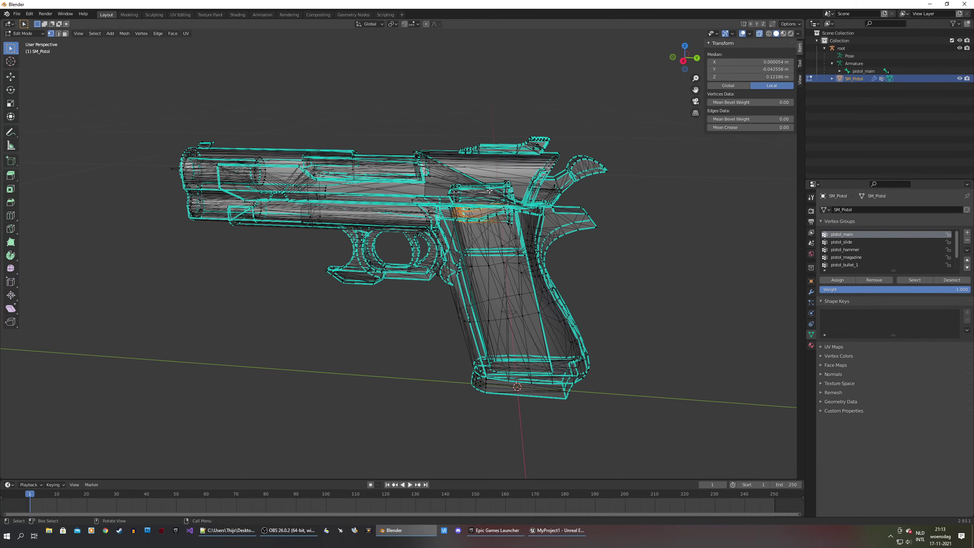
scroll(496, 282, "up", 1)
scroll(539, 197, "up", 3)
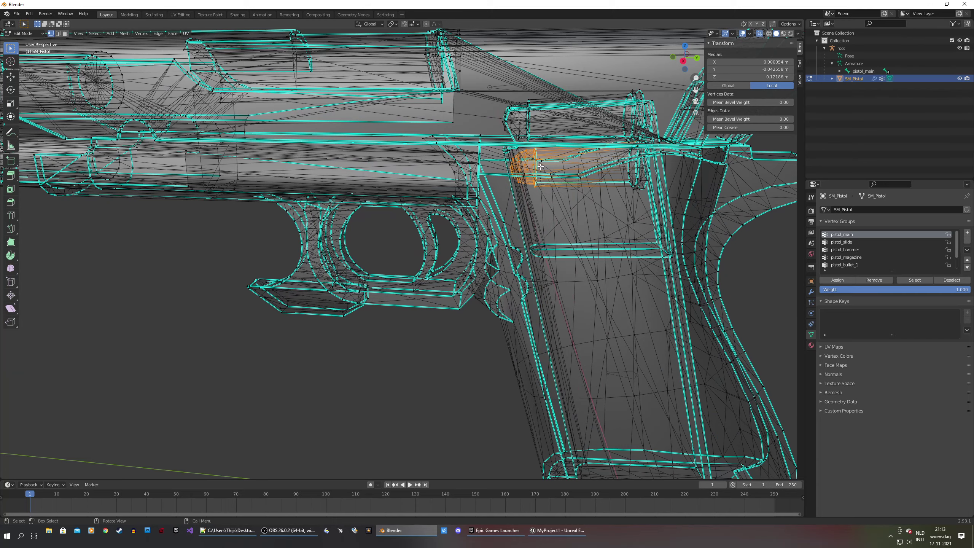
scroll(528, 161, "down", 4)
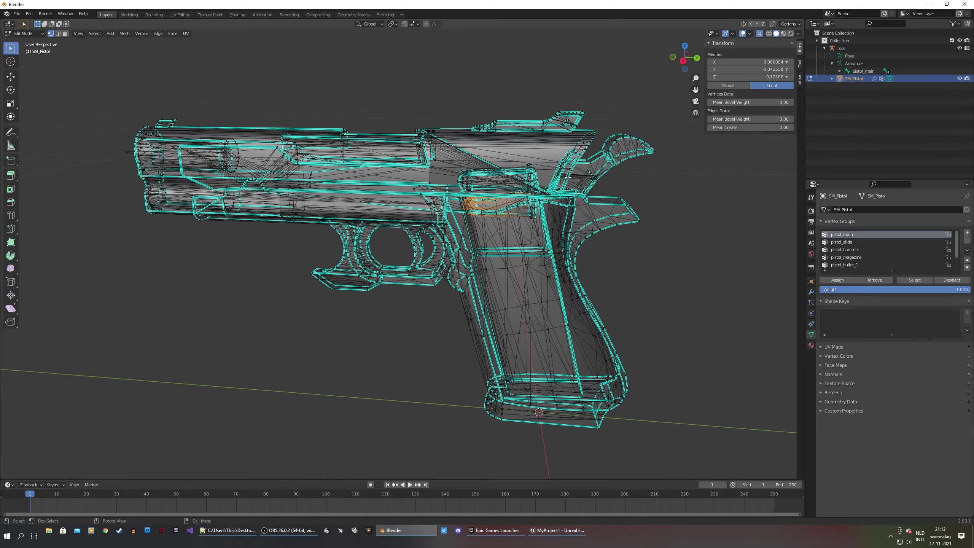
left_click(873, 281)
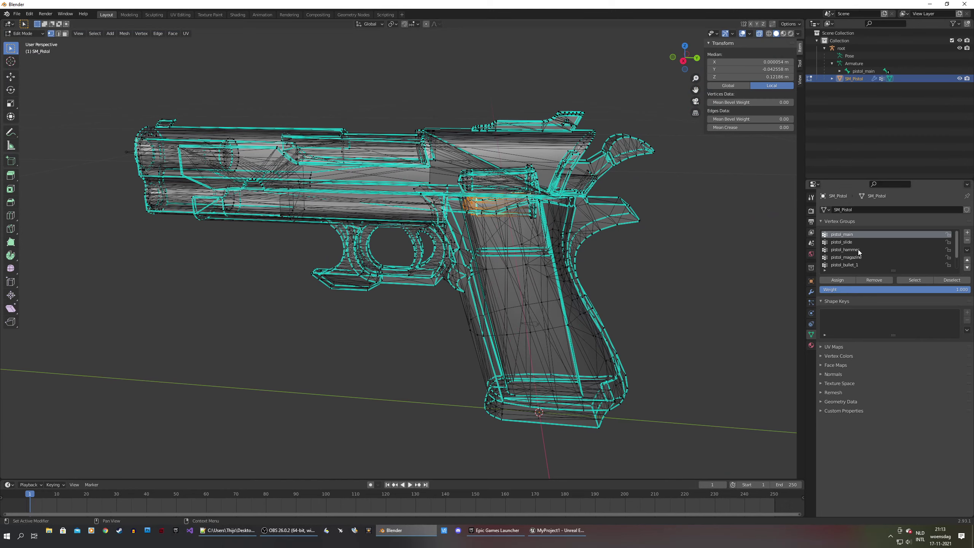
left_click(710, 255)
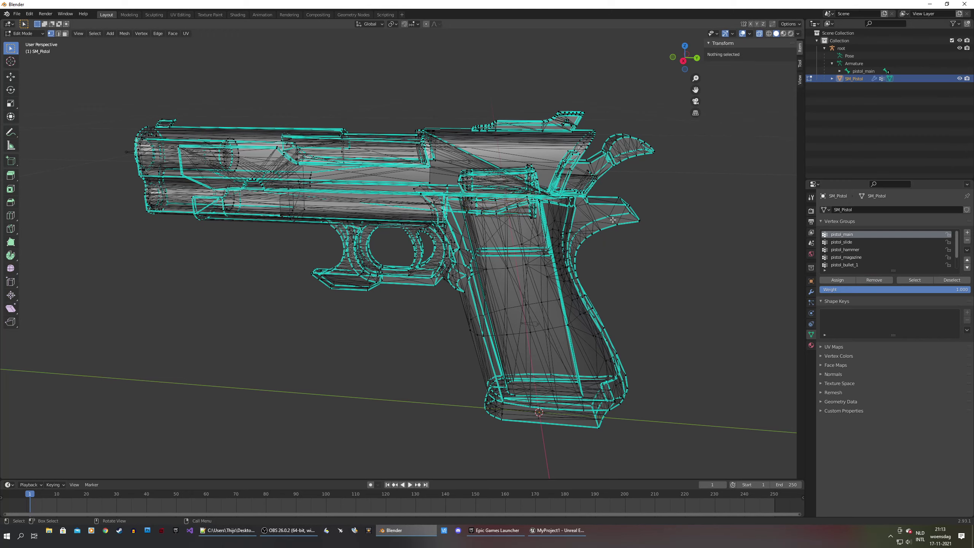
Check that pistol_main is empty, then remove all vertices from the pistol_slide and pistol_hammer vertex groups and clear the selection
left_click(915, 280)
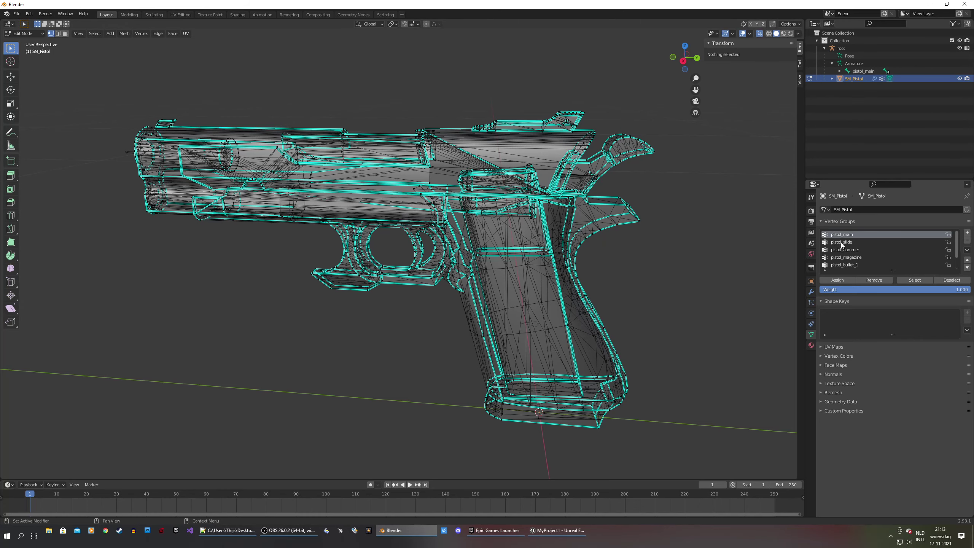
left_click(855, 242)
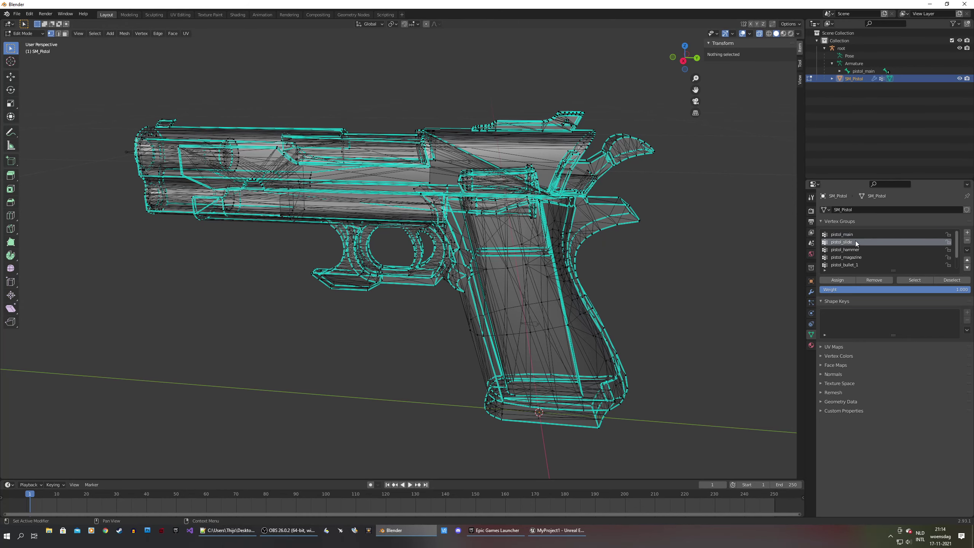
left_click(905, 278)
left_click(782, 269)
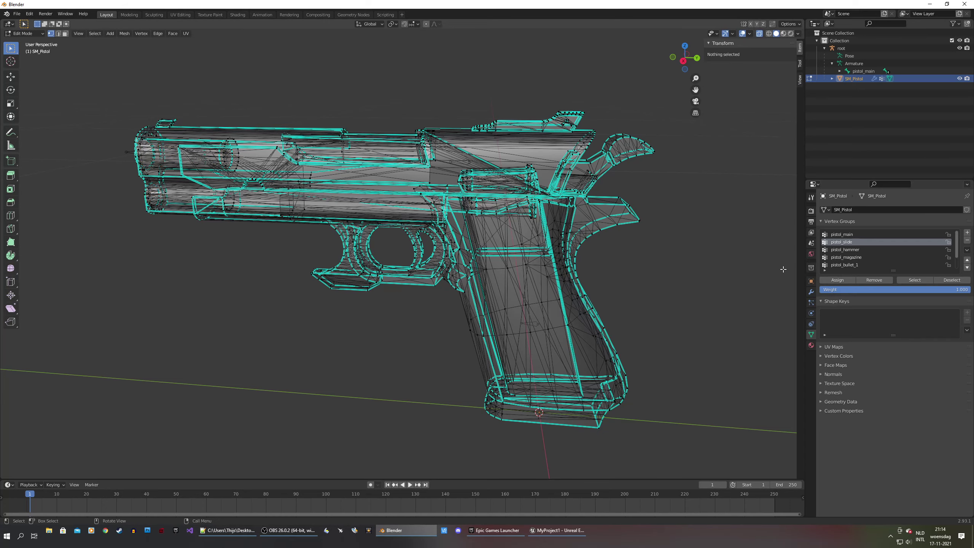
left_click(852, 250)
left_click(921, 280)
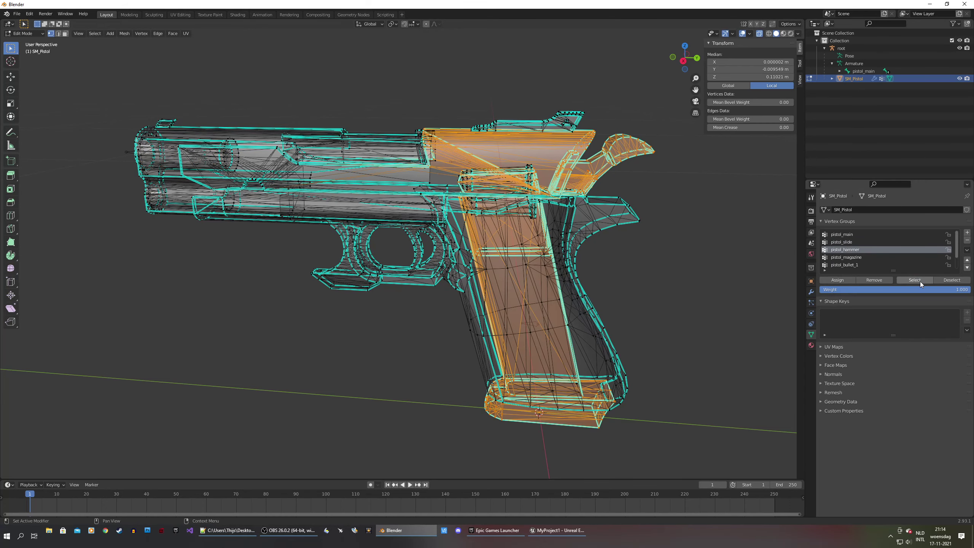
left_click(781, 271)
Remove all vertices from the pistol_magazine and pistol_bullet_1 vertex groups, clearing the selection after each
left_click(859, 258)
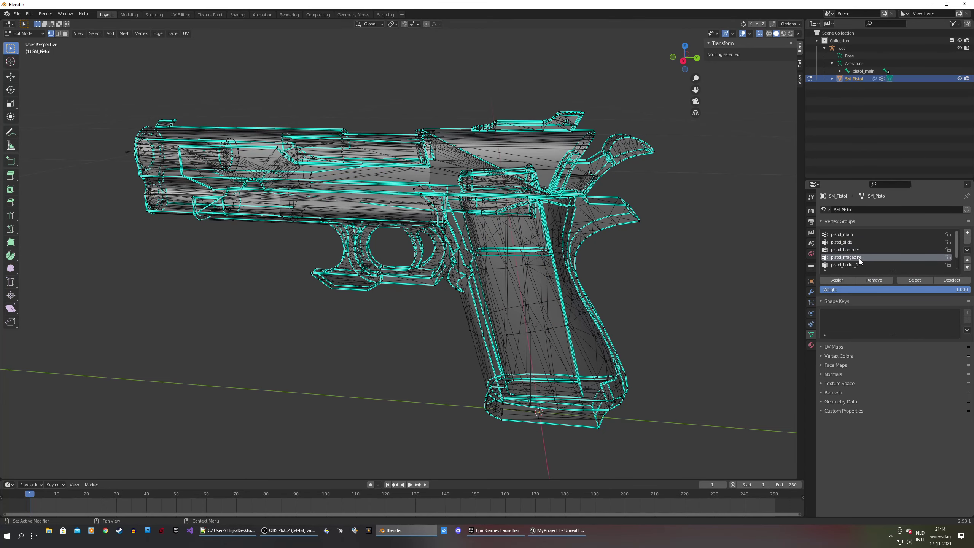
left_click(913, 280)
left_click(778, 268)
scroll(847, 253, "down", 2)
left_click(847, 250)
left_click(908, 280)
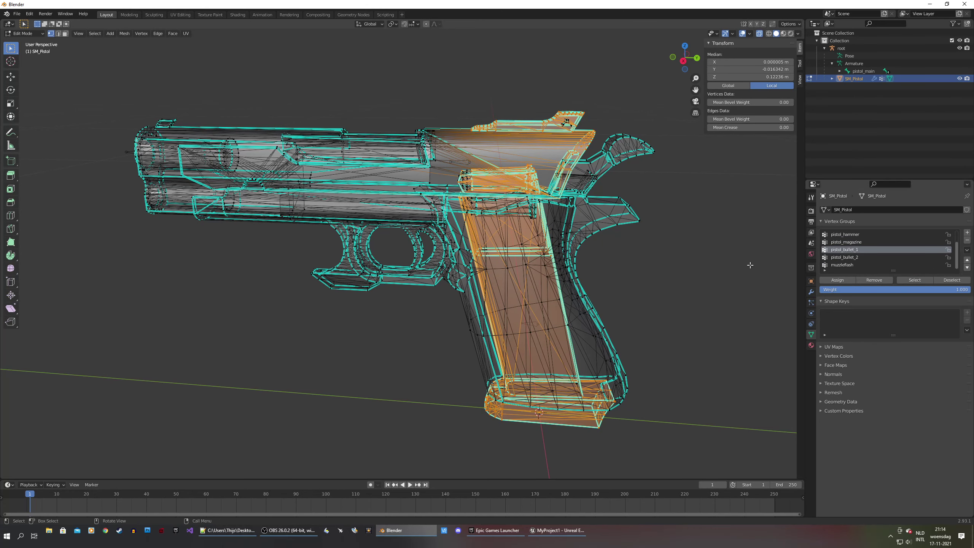
left_click(779, 268)
Remove all vertices from the pistol_bullet_2 and muzzleflash vertex groups, clearing the selection after each
left_click(841, 258)
left_click(906, 280)
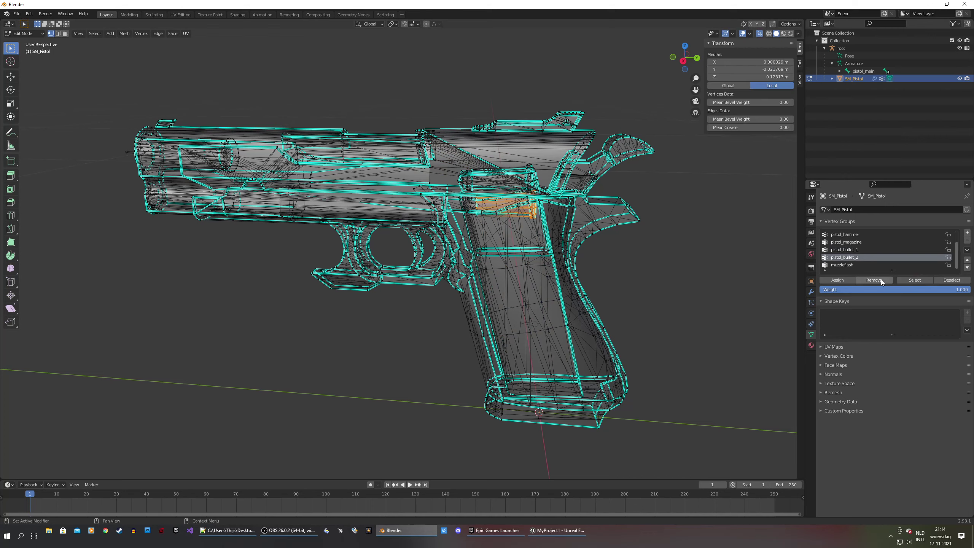
left_click(787, 271)
left_click(864, 264)
left_click(909, 281)
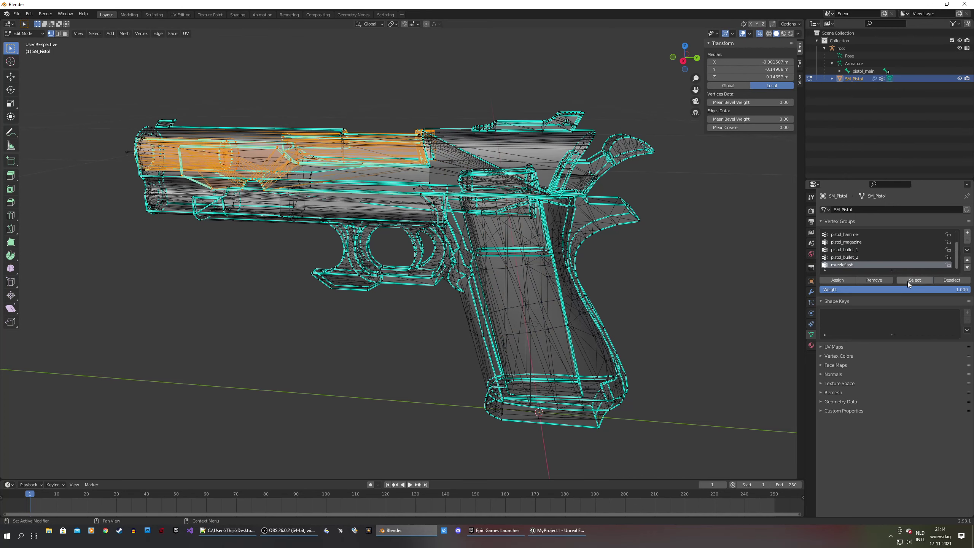
left_click(651, 217)
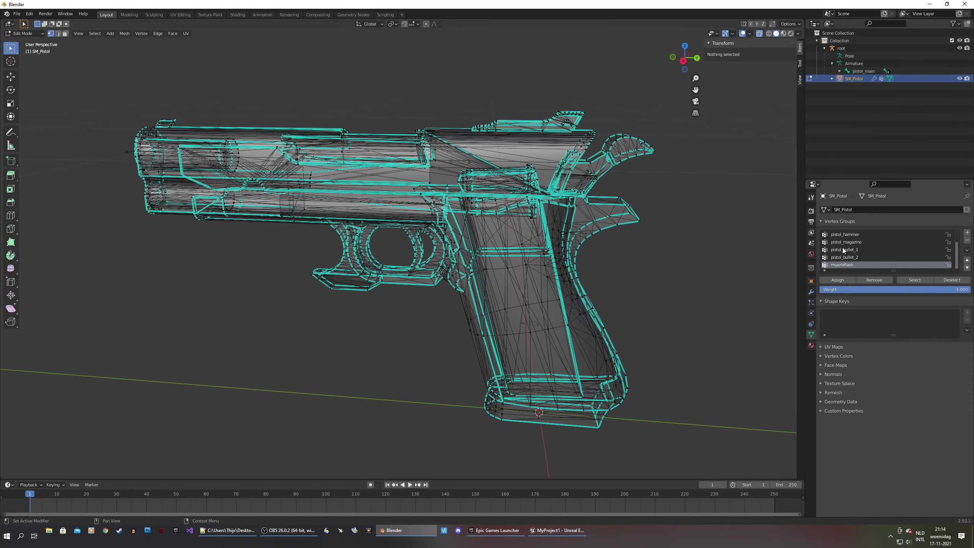
Turn off X-ray display, make pistol_slide the active vertex group and check it for remaining vertices
scroll(843, 247, "up", 2)
left_click(851, 235)
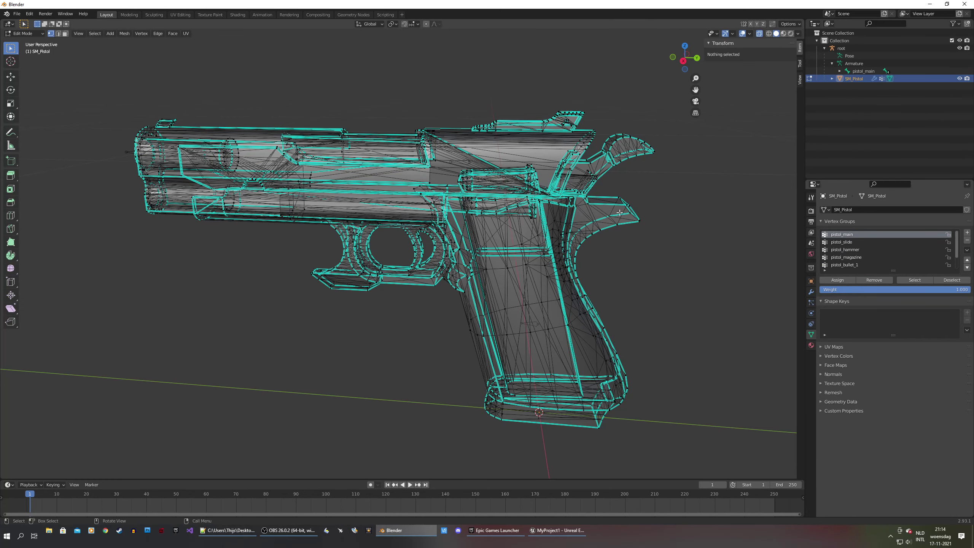
left_click(760, 34)
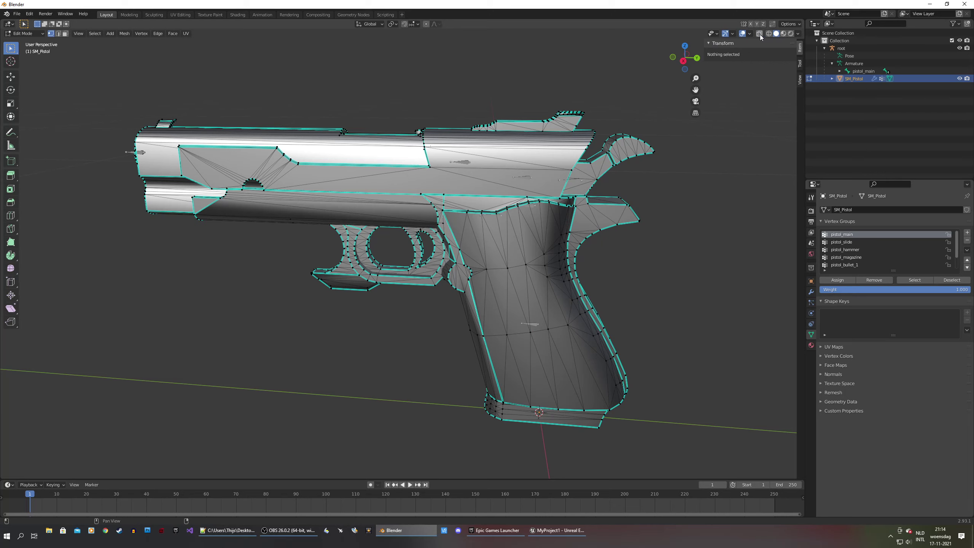
left_click(849, 242)
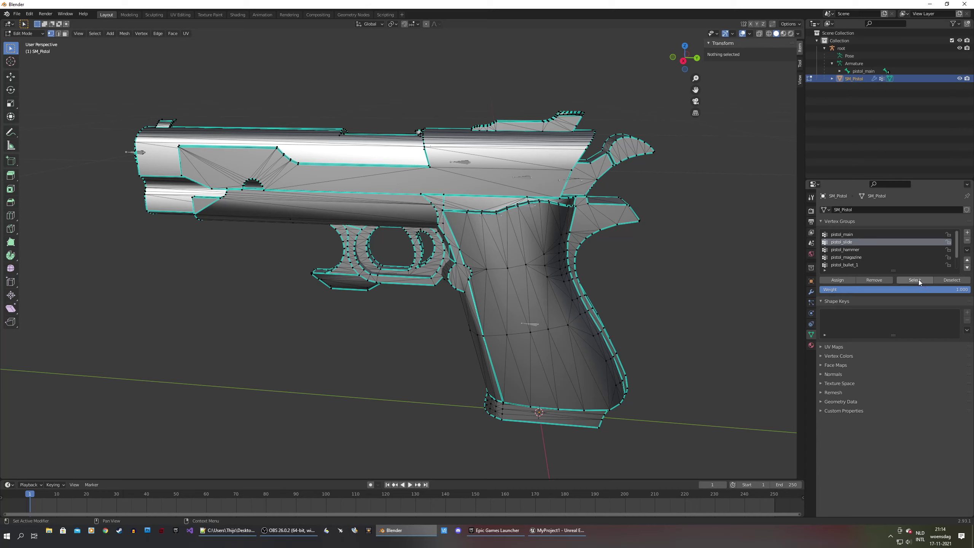
left_click(916, 280)
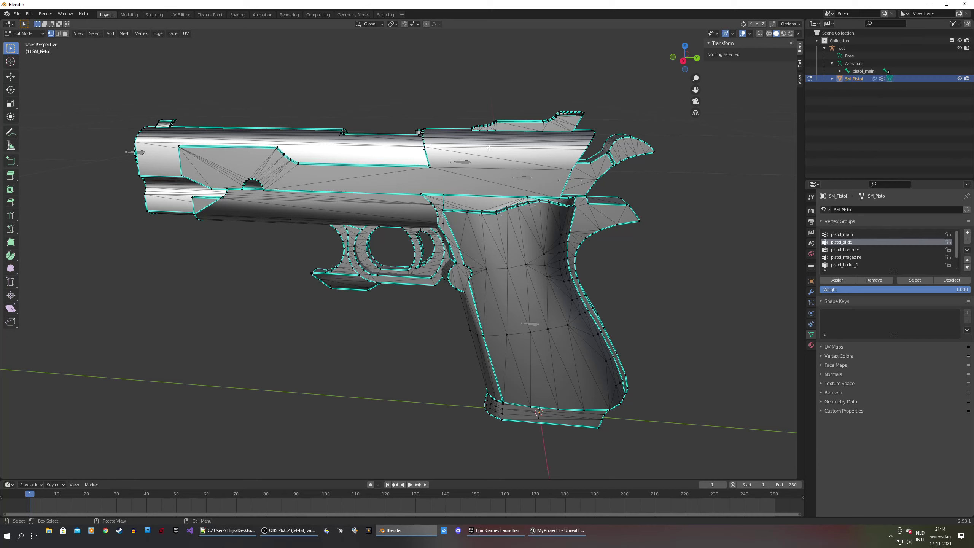
Select the linked slide geometry, including the rear sight and front plug, in face mode and assign it to pistol_slide with weight 1.000
key("l")
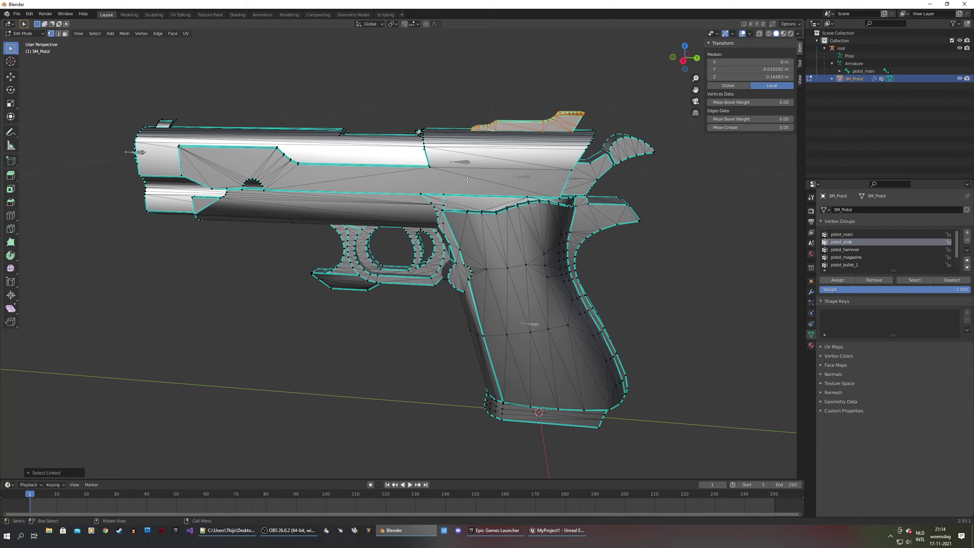
key("l")
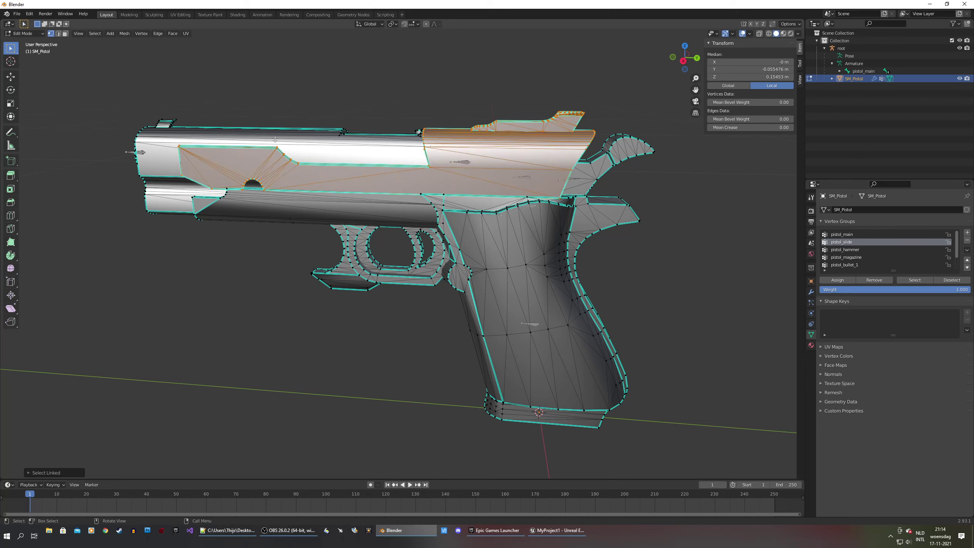
key("l")
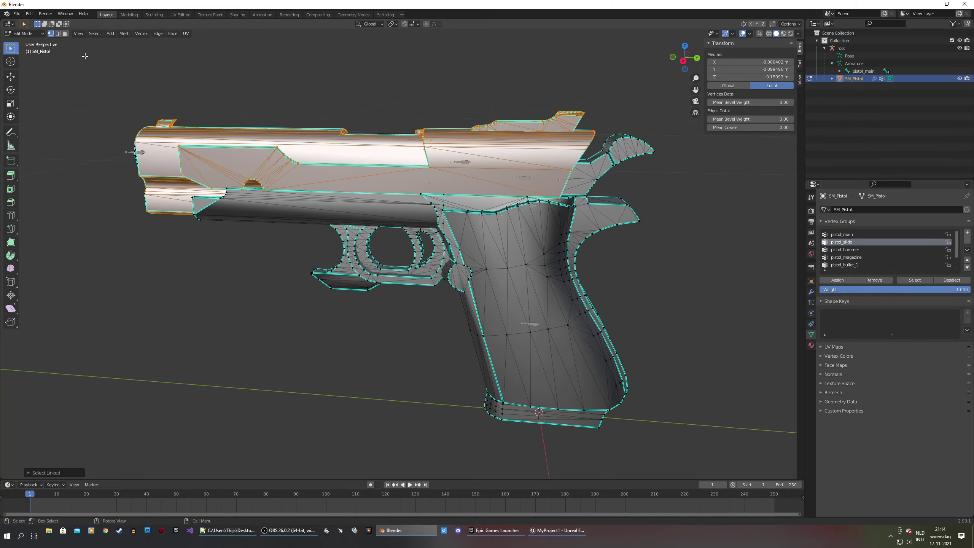
left_click(65, 34)
middle_click_drag(126, 77, 271, 93)
key("l")
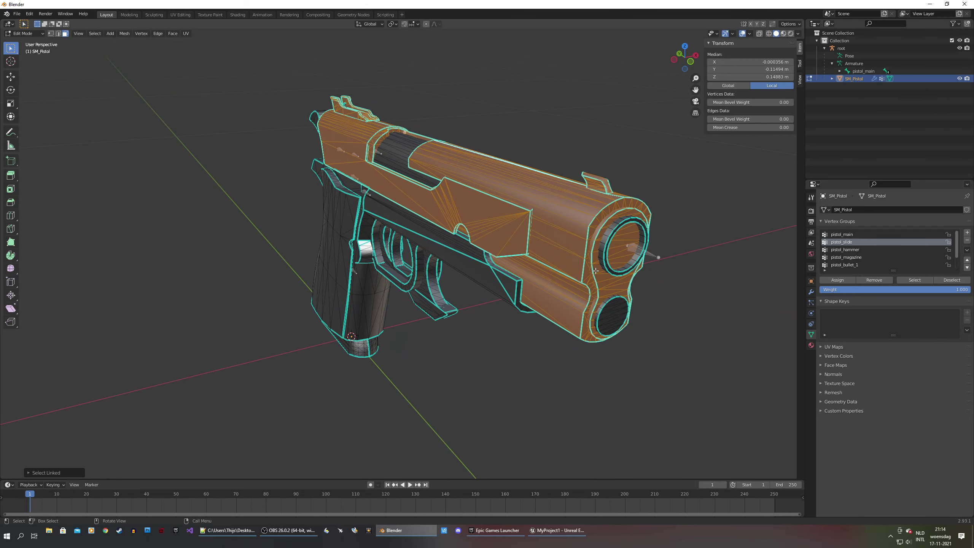
key("l")
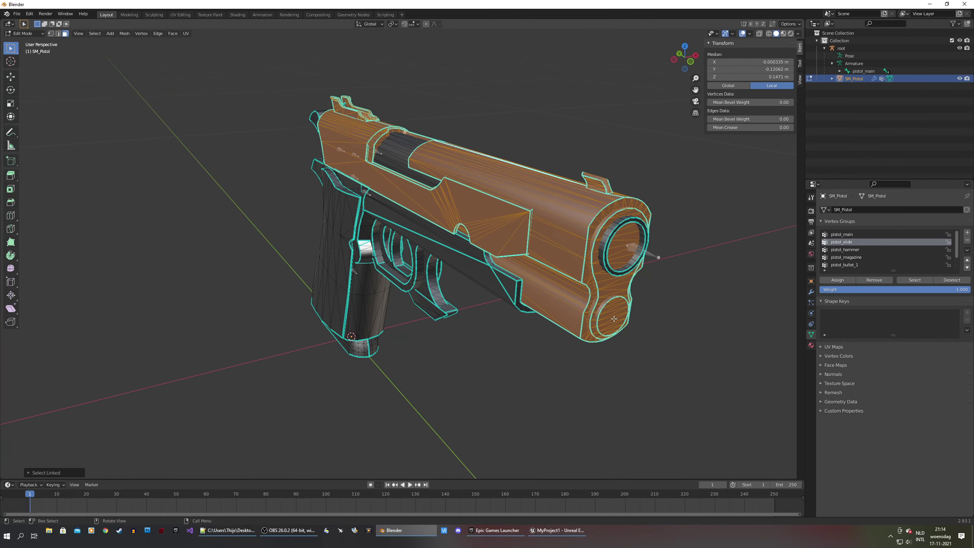
middle_click_drag(542, 243, 625, 189)
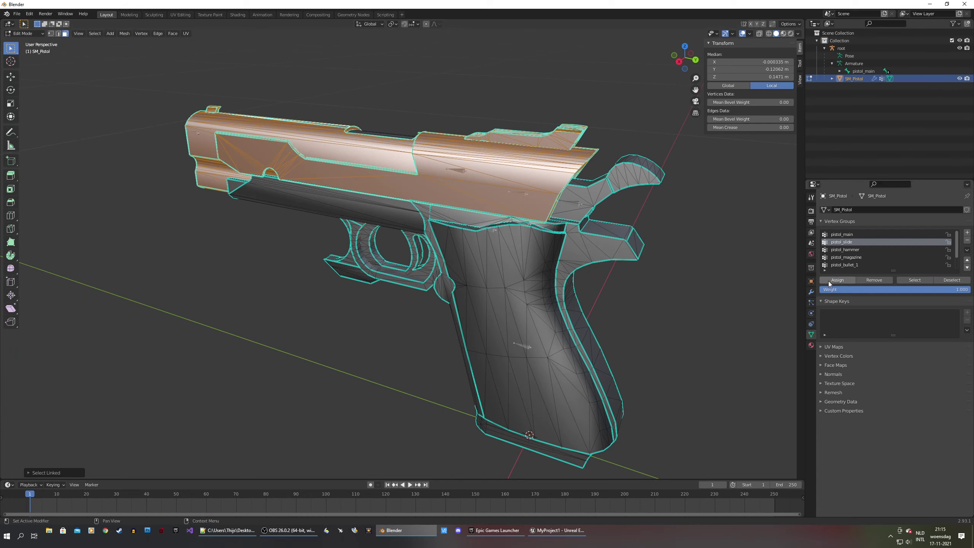
left_click(843, 282)
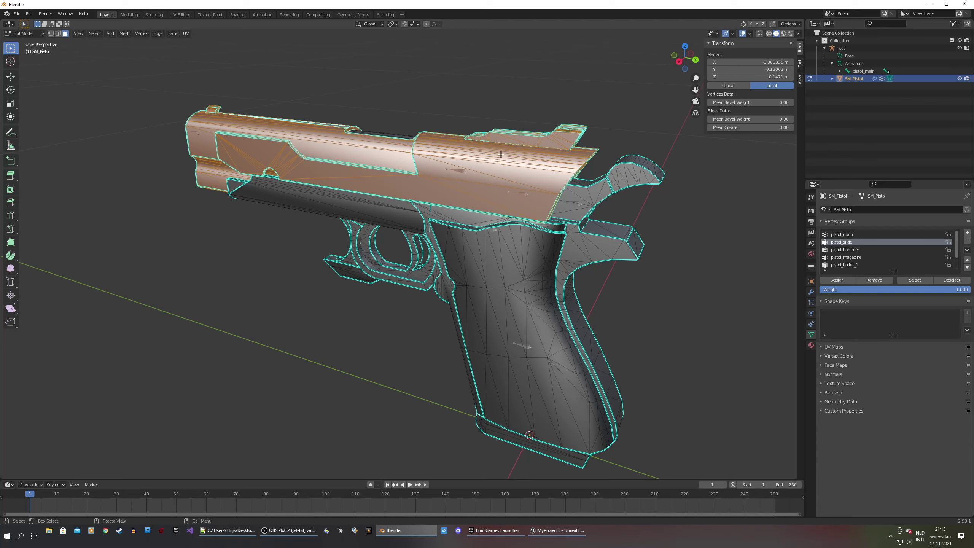
Hide the assigned slide parts, assign the small floating part above the hammer to pistol_slide, and hide it too
key("h")
middle_click_drag(446, 135, 403, 139)
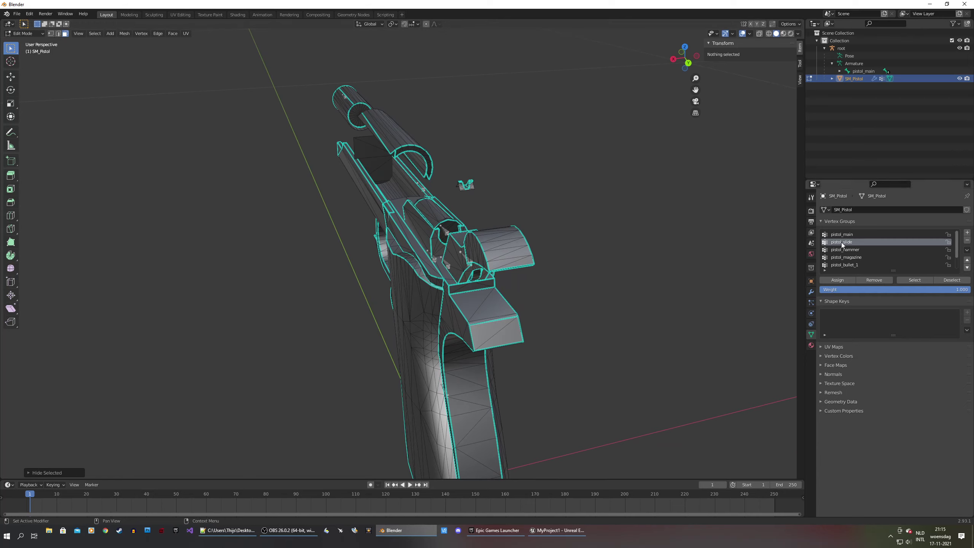
key("l")
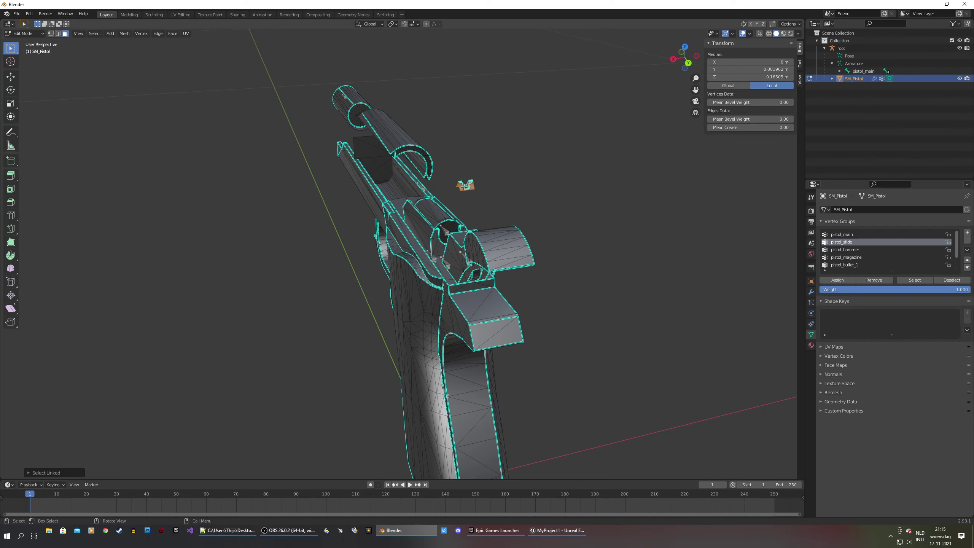
scroll(469, 187, "up", 4)
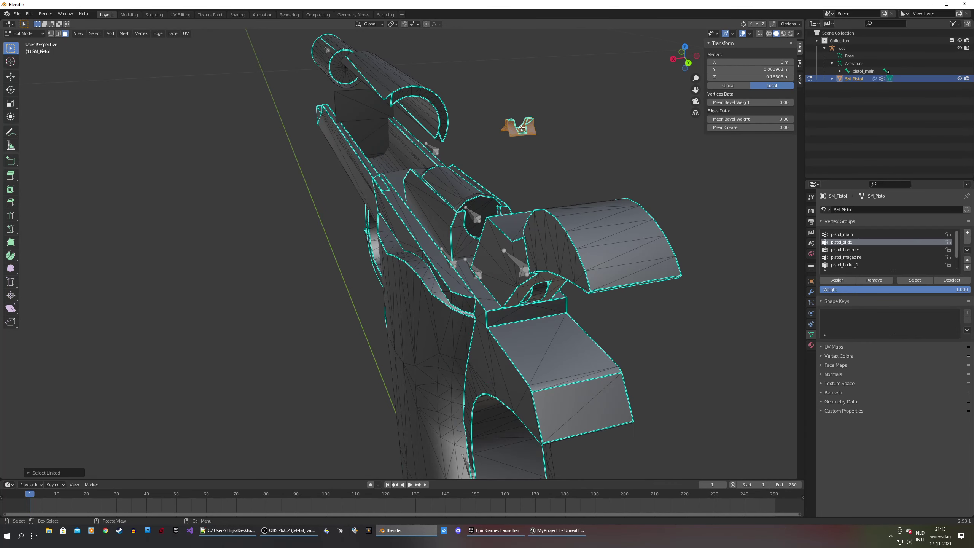
left_click(838, 280)
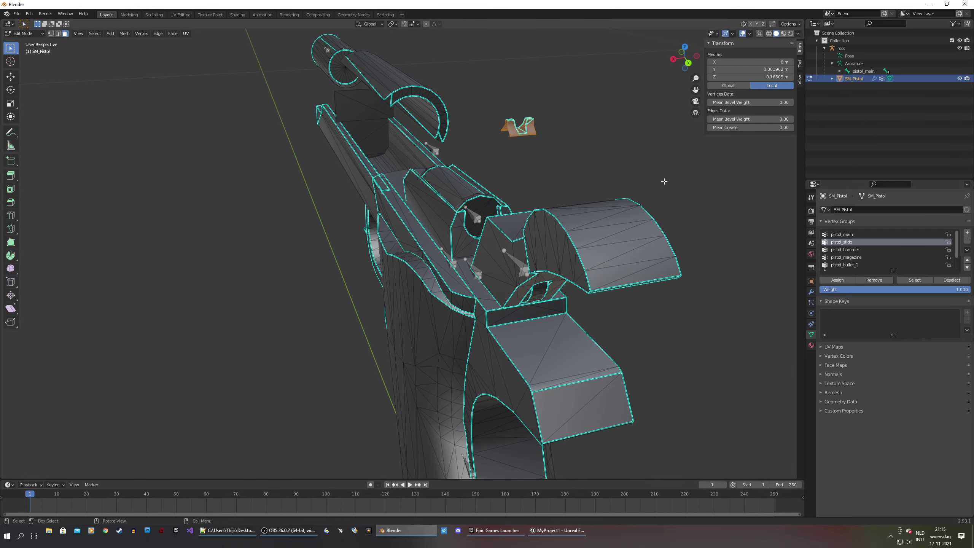
key("h")
middle_click_drag(520, 138, 580, 137)
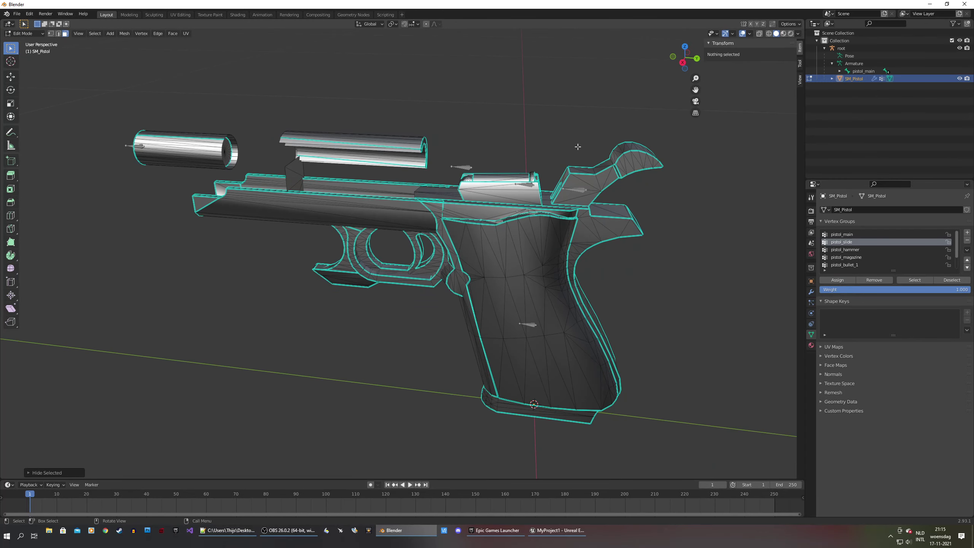
Select the linked hammer geometry, assign it to the pistol_hammer vertex group and hide it
left_click(846, 251)
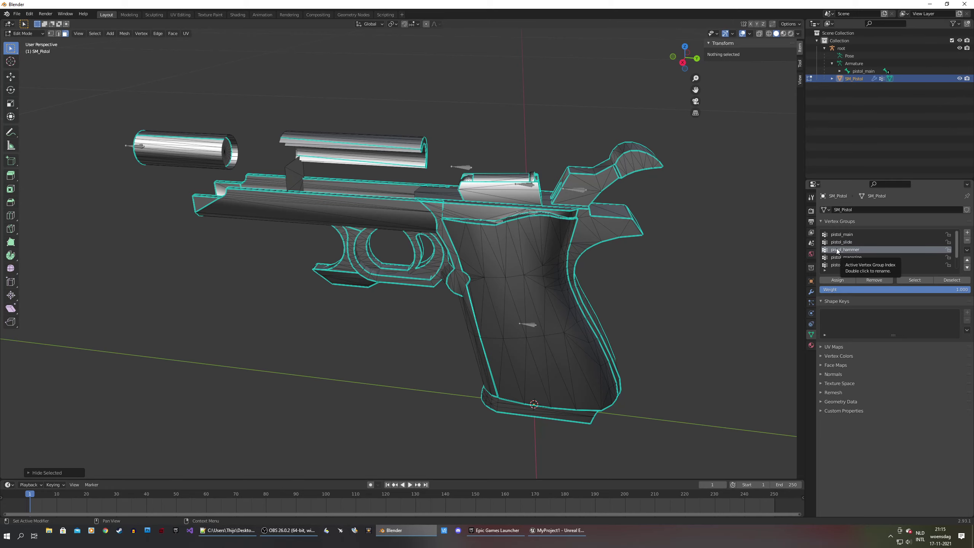
key("l")
mouse_move(600, 179)
middle_mouse_down()
mouse_move(583, 154)
mouse_move(466, 204)
mouse_move(546, 215)
mouse_move(599, 191)
middle_mouse_up()
key("l")
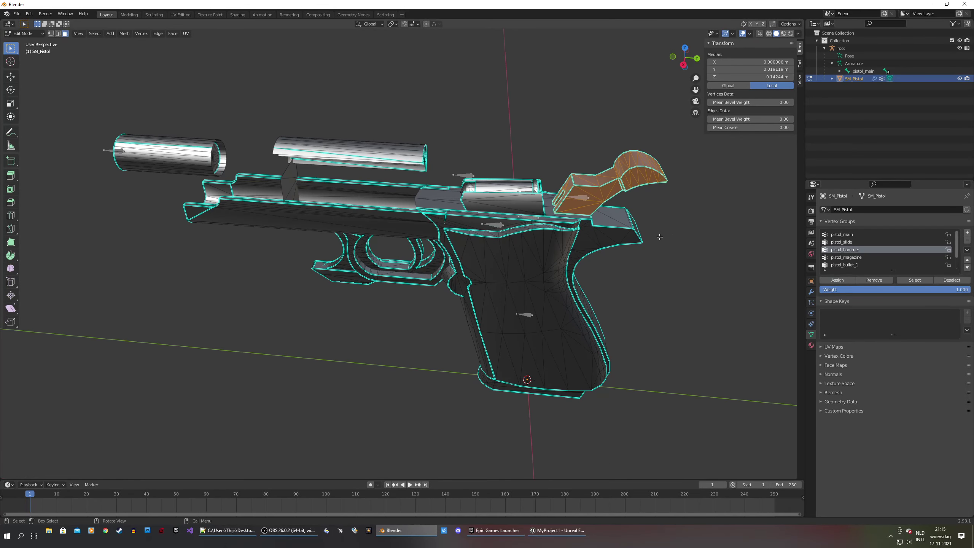
key("h")
middle_click_drag(536, 202, 667, 201)
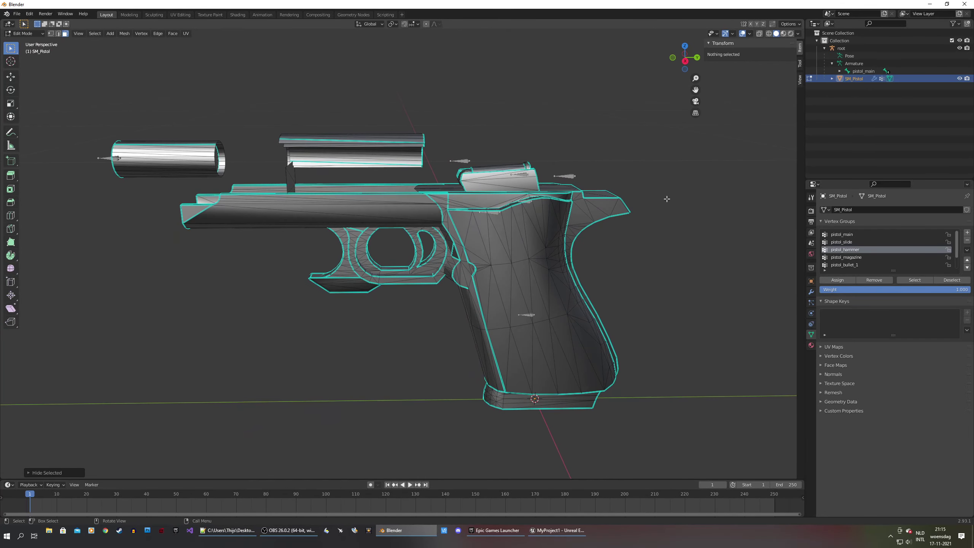
Select the linked grip, frame, barrel, trigger guard and trigger parts and assign them to the pistol_main vertex group with weight 1.000
mouse_move(537, 207)
middle_mouse_down()
mouse_move(564, 192)
mouse_move(541, 205)
middle_mouse_up()
left_click(842, 235)
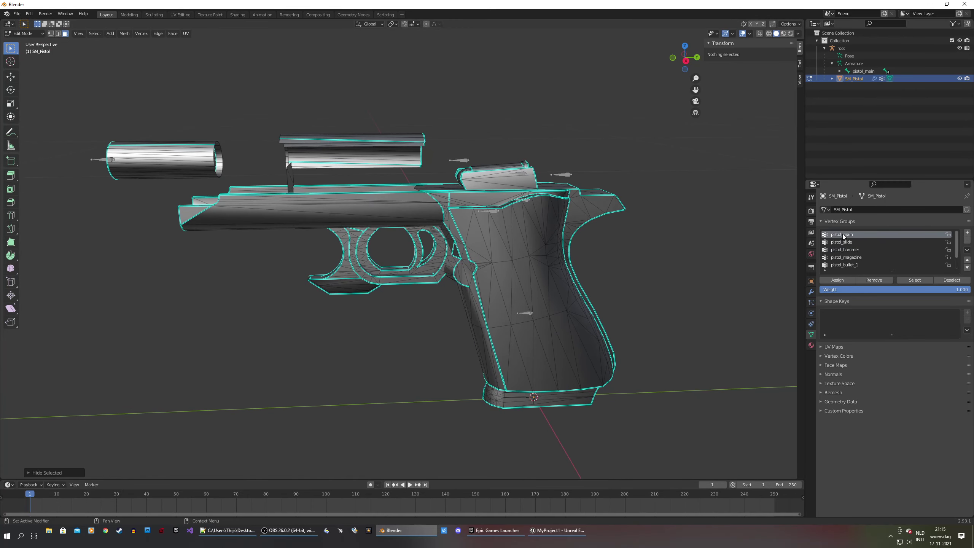
key("l")
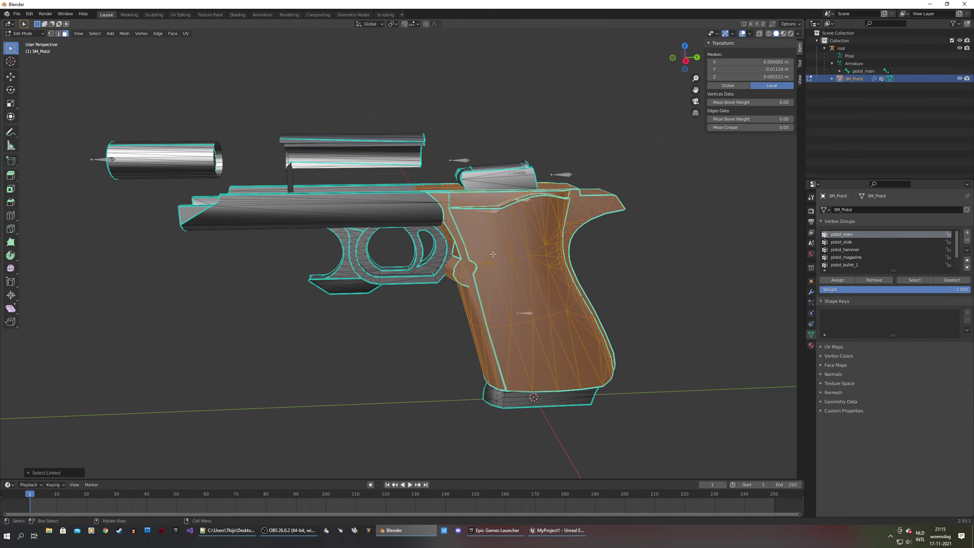
key("l")
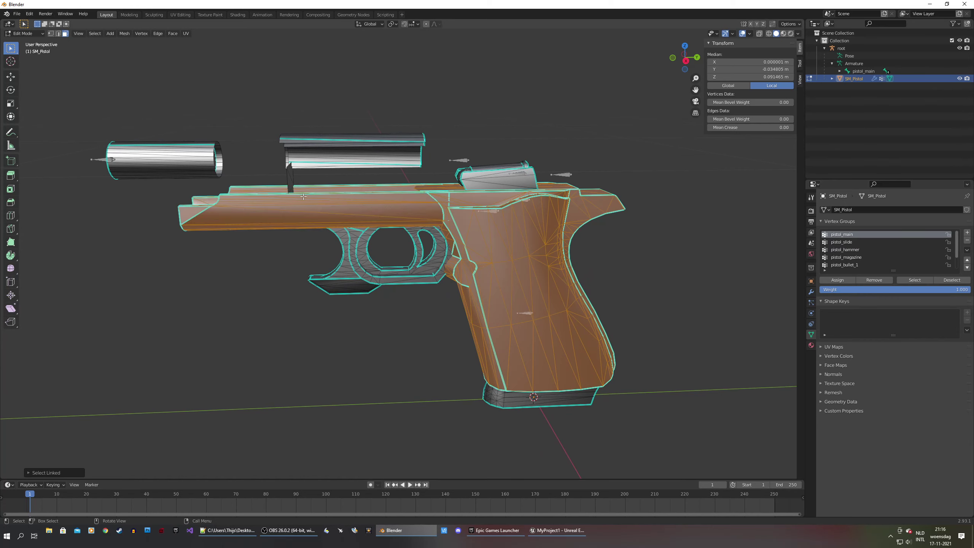
key("l")
key("l")
key("l")
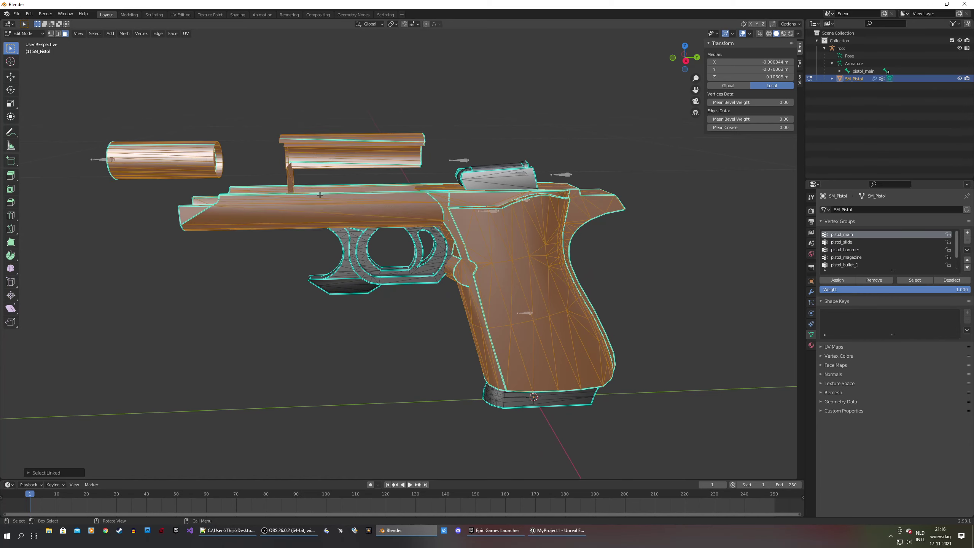
key("l")
key("l")
key("l")
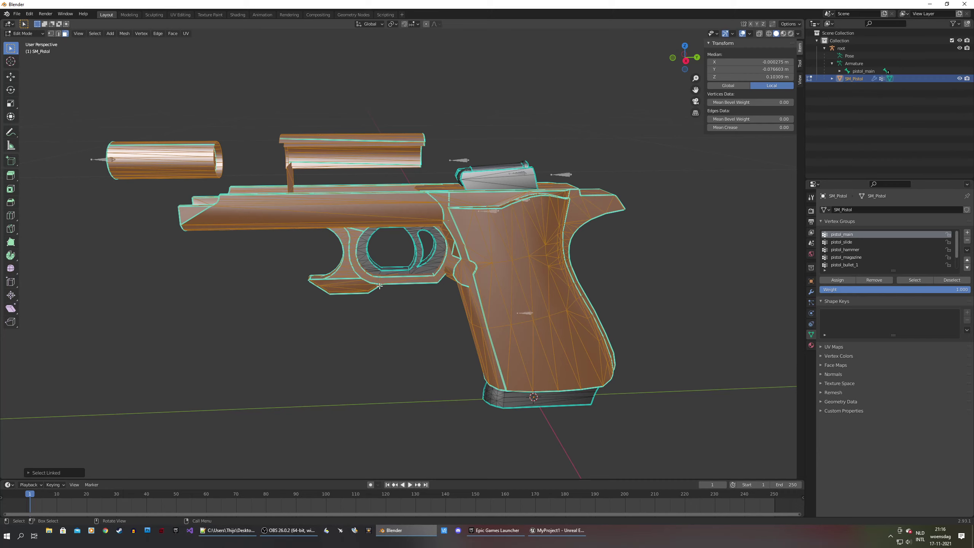
key("l")
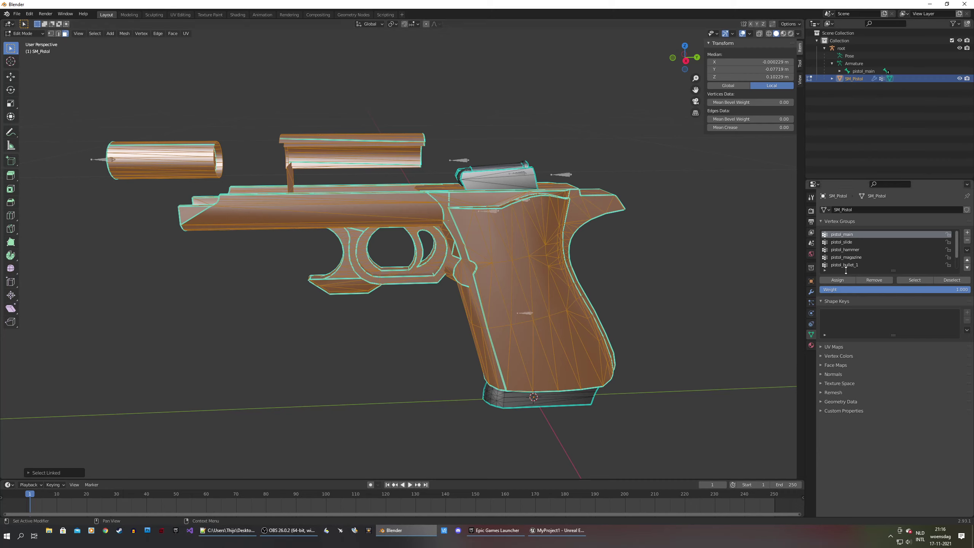
left_click(839, 280)
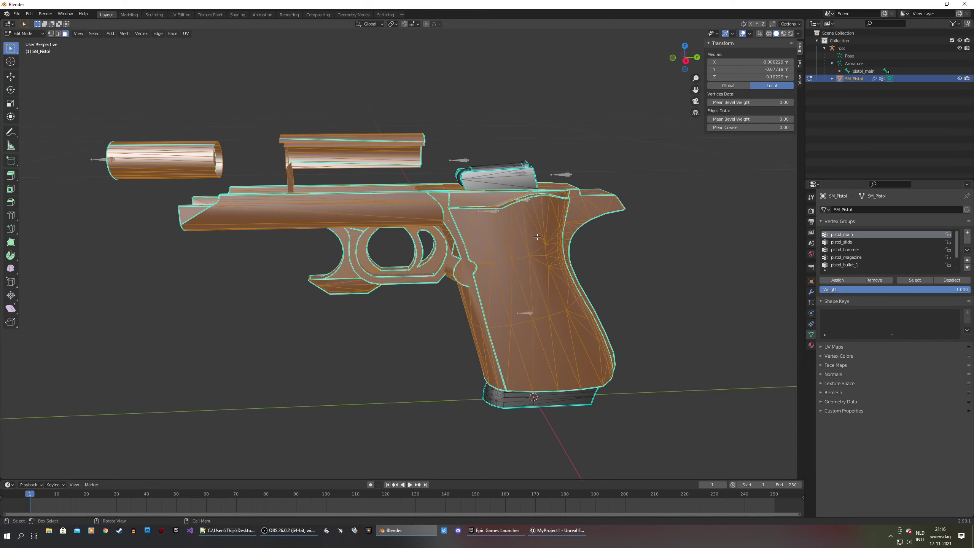
Hide the assigned main parts, then select the linked magazine geometry and assign it to the pistol_magazine vertex group with weight 1.000
key("h")
middle_click_drag(593, 245, 548, 209)
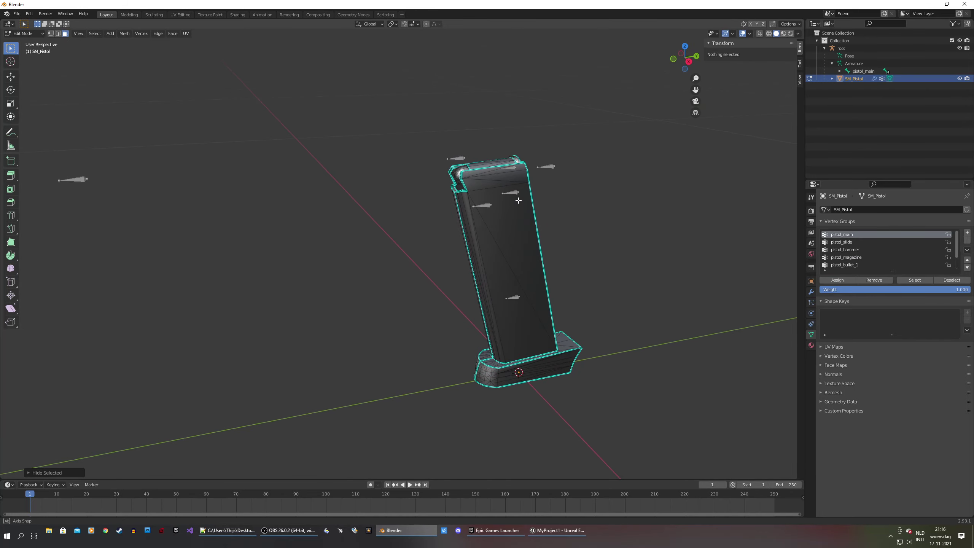
left_click(857, 260)
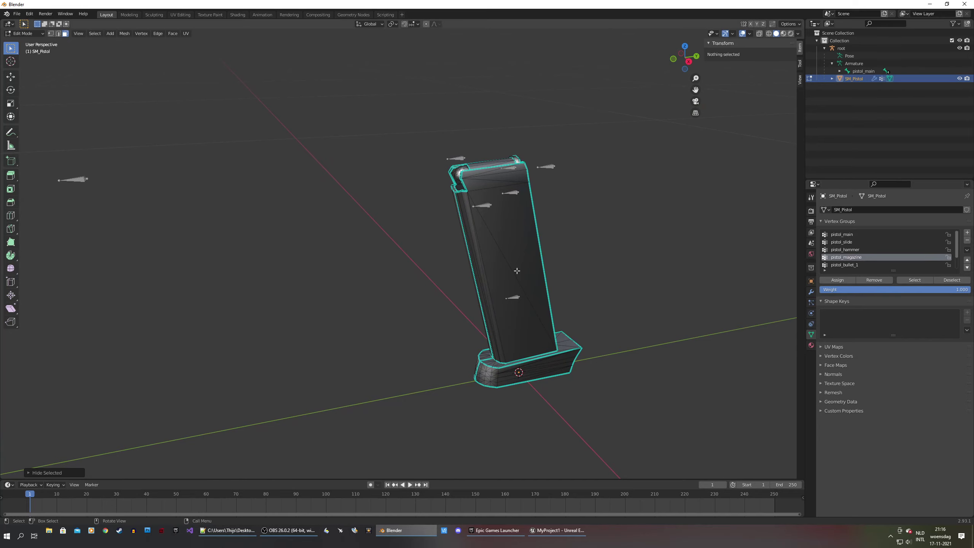
key("l")
middle_click_drag(512, 252, 391, 255)
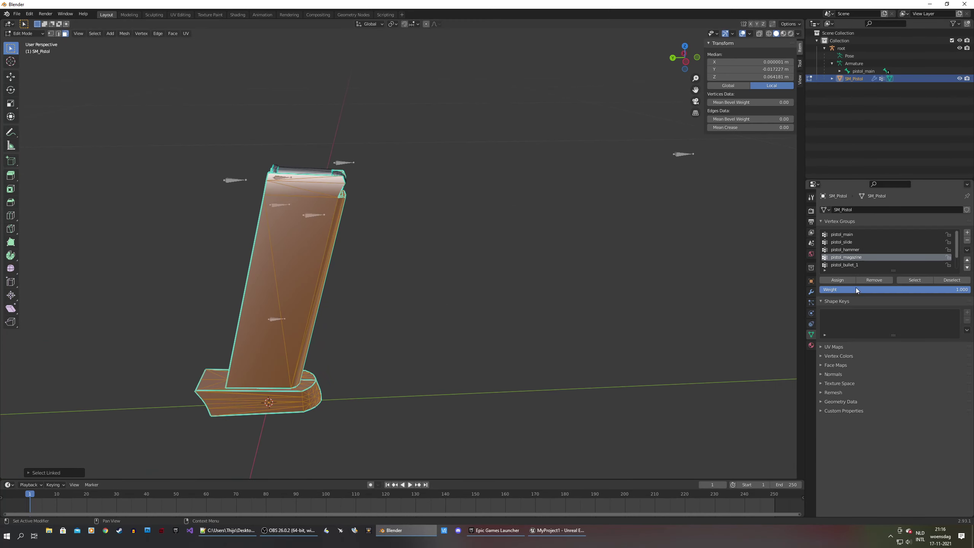
left_click(840, 282)
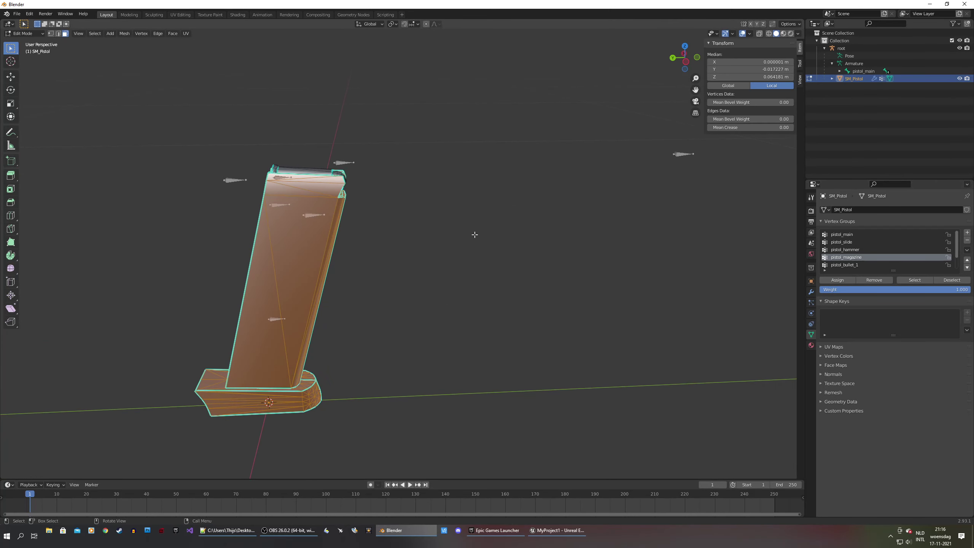
Hide the magazine, assign the upper bullet's linked casing and tip to the pistol_bullet_1 vertex group, and deselect the bullet
key("h")
left_click(839, 265)
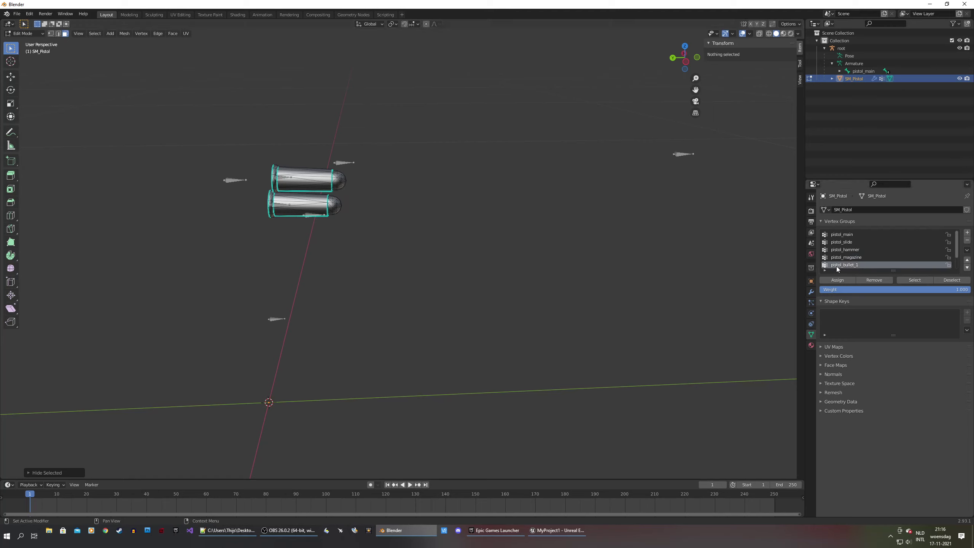
key("l")
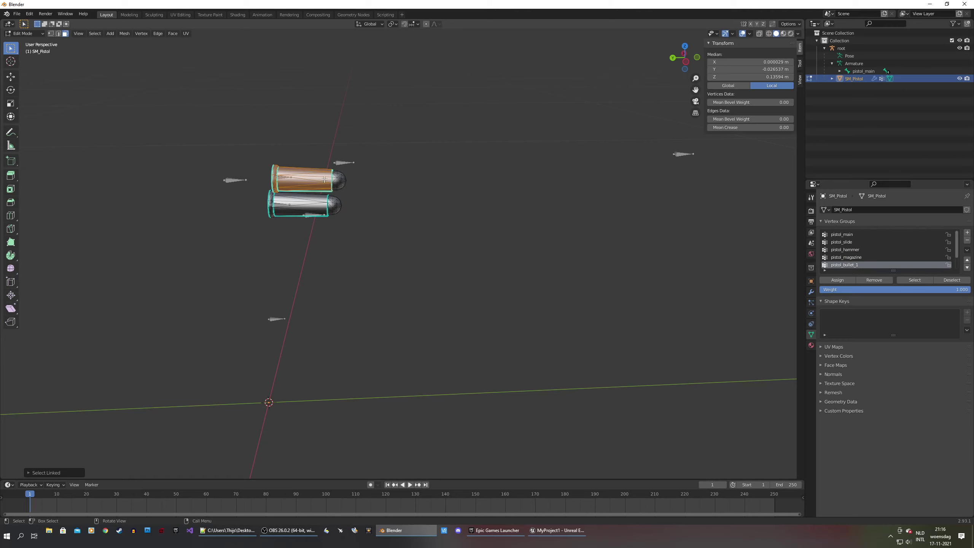
left_click(838, 280)
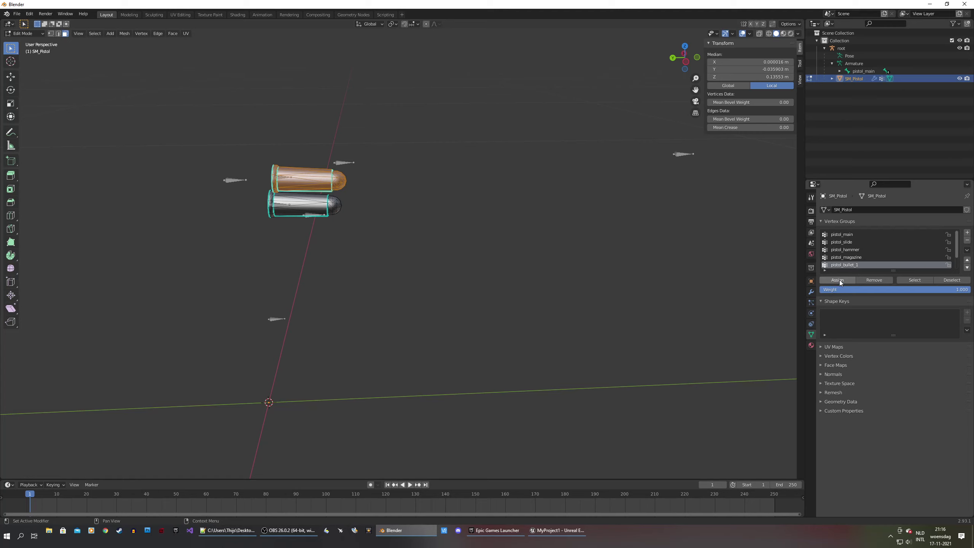
left_click(674, 287)
Select the lower bullet's linked casing and tip, assign them to the pistol_bullet_2 vertex group, and clear the selection
scroll(865, 260, "down", 1)
left_click(855, 265)
key("l")
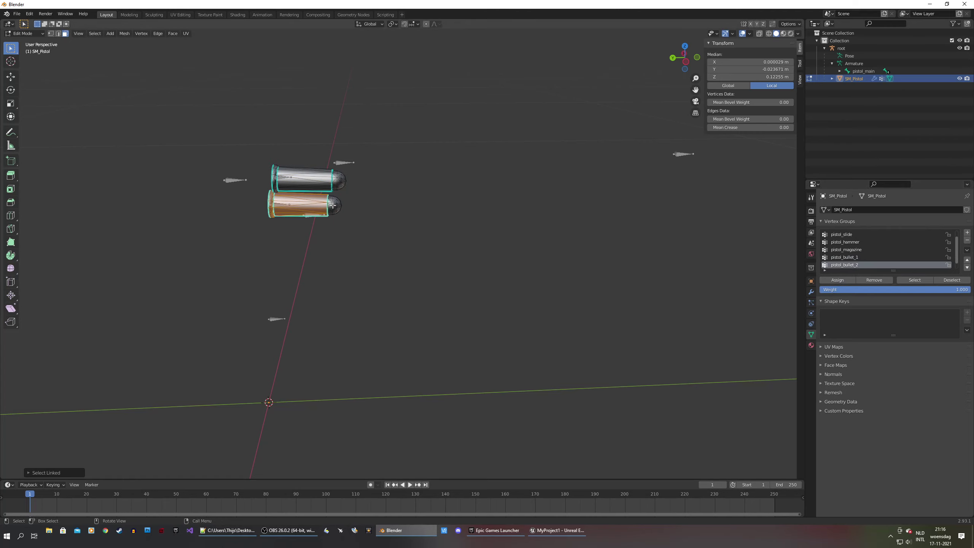
left_click(846, 281)
left_click(632, 286)
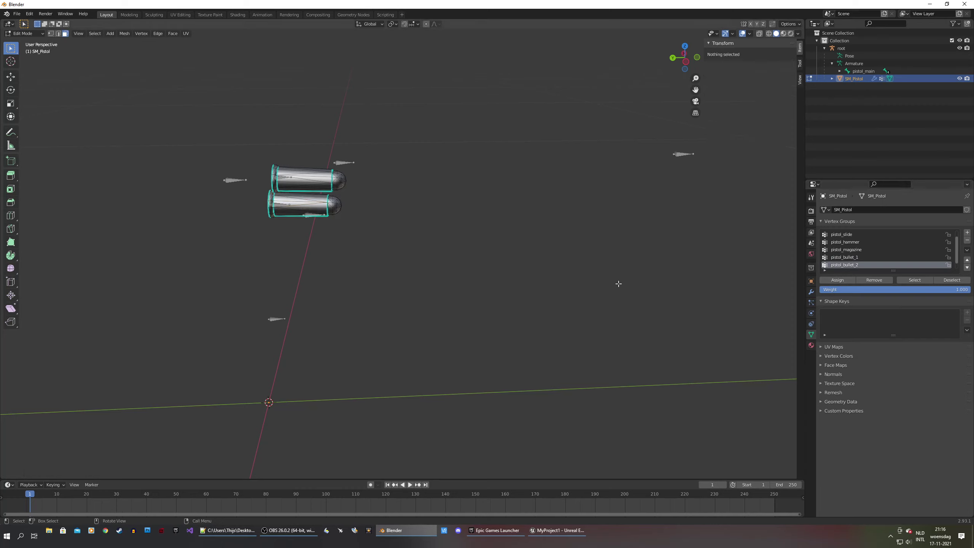
scroll(903, 253, "down", 1)
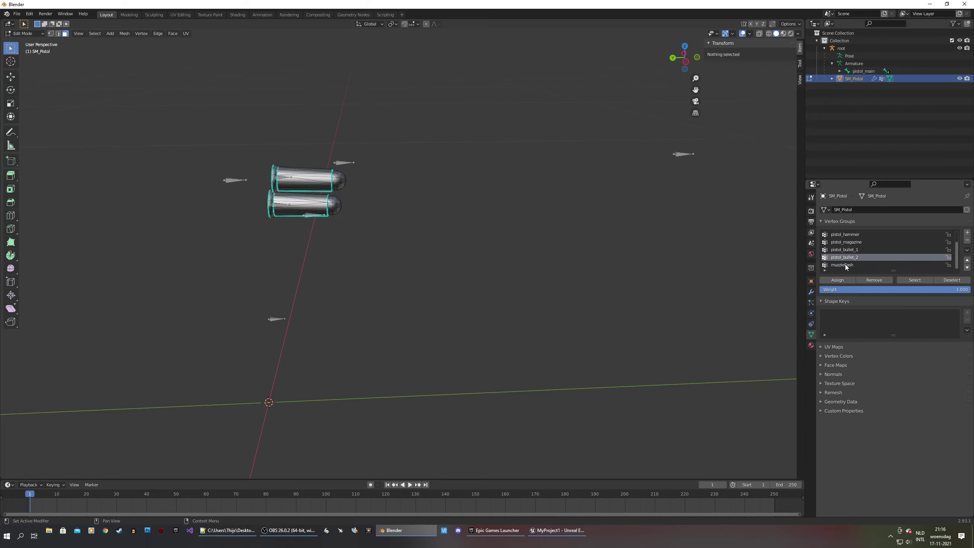
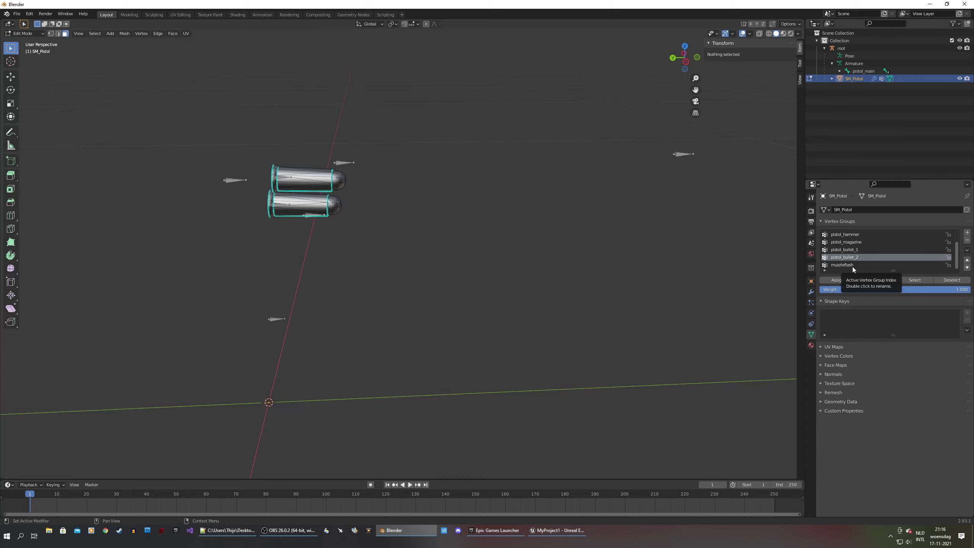
Reveal all hidden pistol geometry, clear the selection and return to Object Mode
middle_click_drag(514, 221, 493, 202)
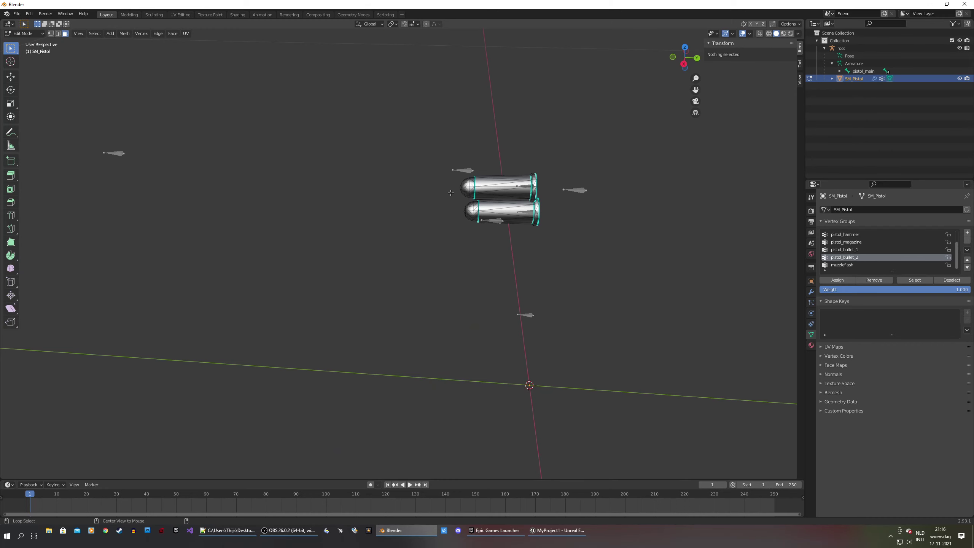
key("alt+h")
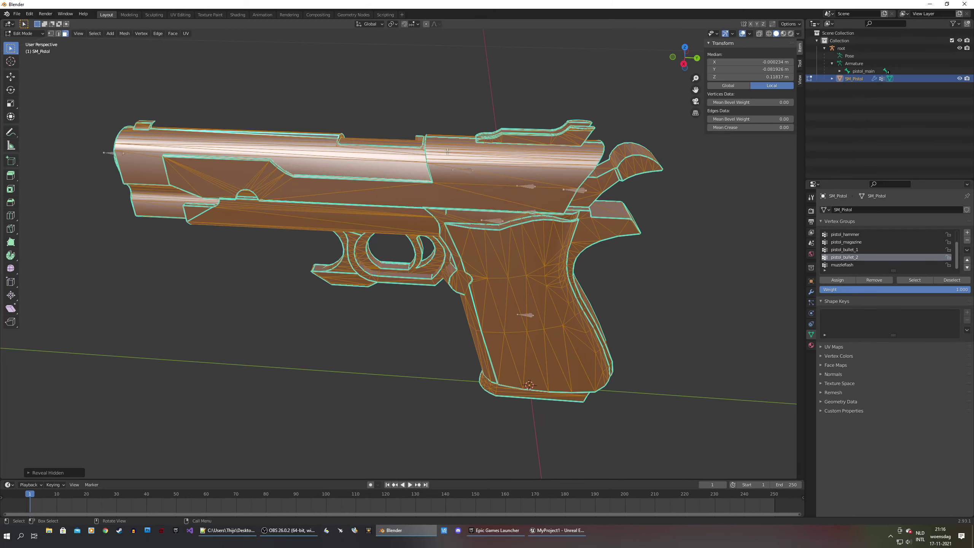
middle_click_drag(303, 134, 335, 108)
left_click(140, 100)
left_click(24, 33)
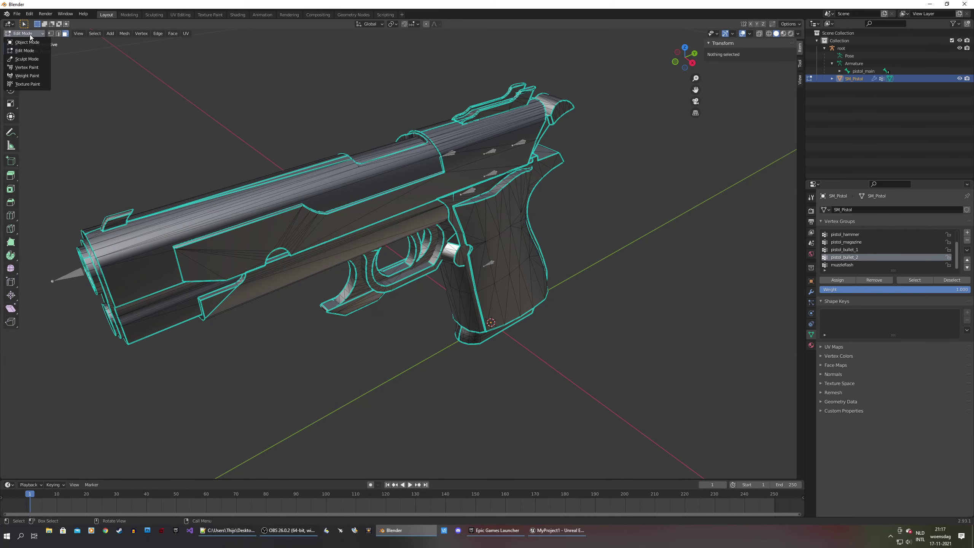
left_click(19, 35)
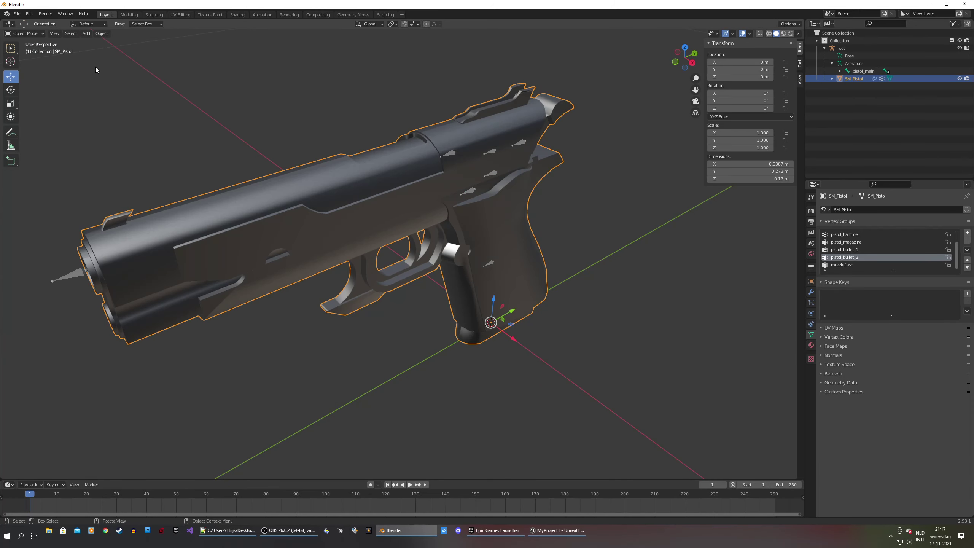
Put the armature in Pose Mode and test moving the pistol_slide bone along the slide, cancelling the move
left_click(454, 152)
left_click(23, 33)
left_click(21, 56)
middle_click_drag(166, 95, 460, 153)
left_click(470, 162)
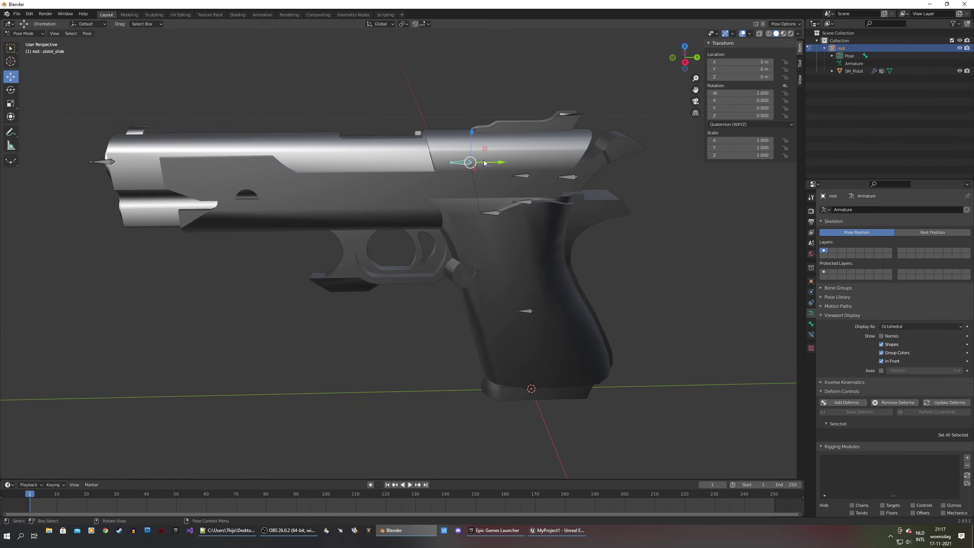
mouse_move(483, 163)
left_mouse_down()
mouse_move(557, 161)
mouse_move(456, 160)
mouse_move(553, 165)
mouse_move(440, 170)
mouse_move(548, 163)
mouse_move(491, 171)
left_mouse_up()
right_click(492, 170)
Test rotating the pistol_hammer bone, cancel the rotation and return the armature to Object Mode
left_click(593, 169)
left_click(575, 174)
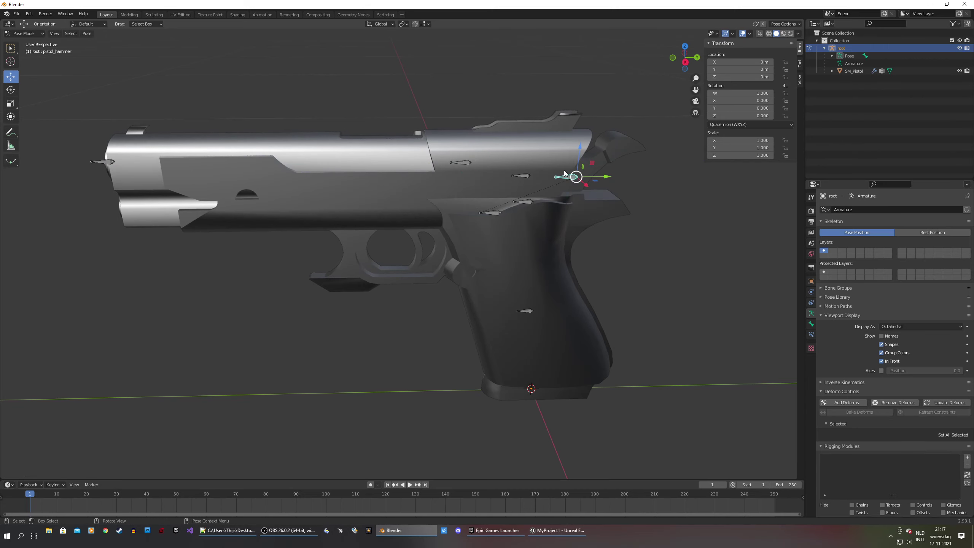
key("shift+space")
key("r")
left_click_drag(596, 171, 551, 154)
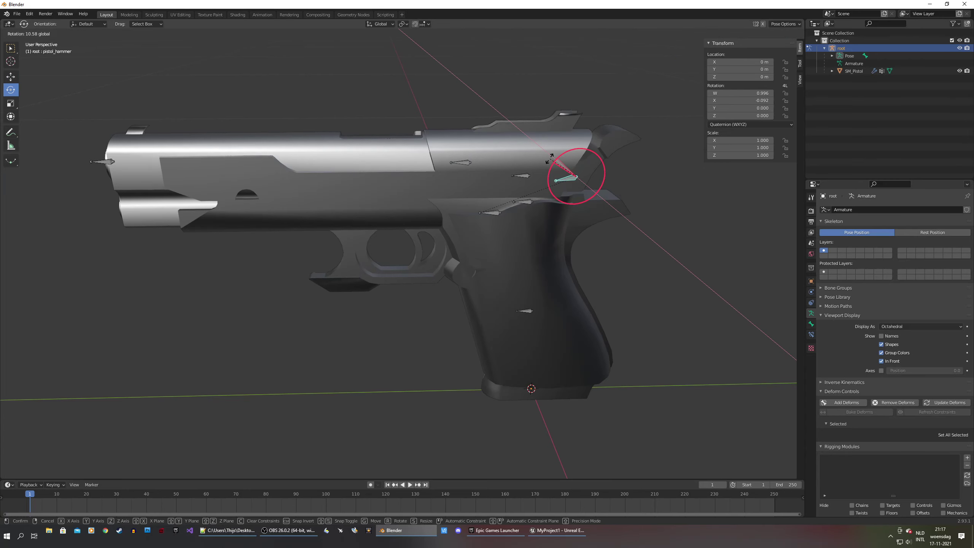
key("Escape")
left_click(667, 230)
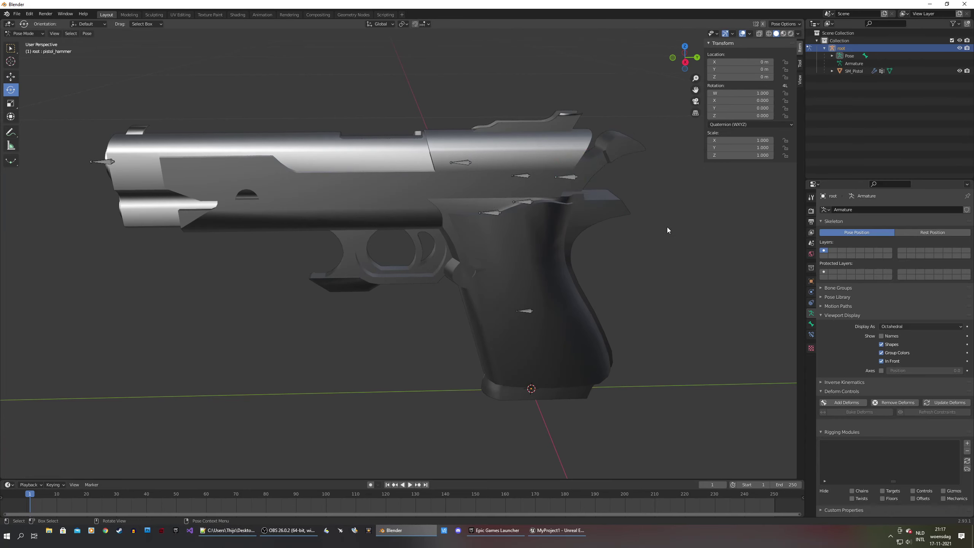
scroll(543, 203, "down", 2)
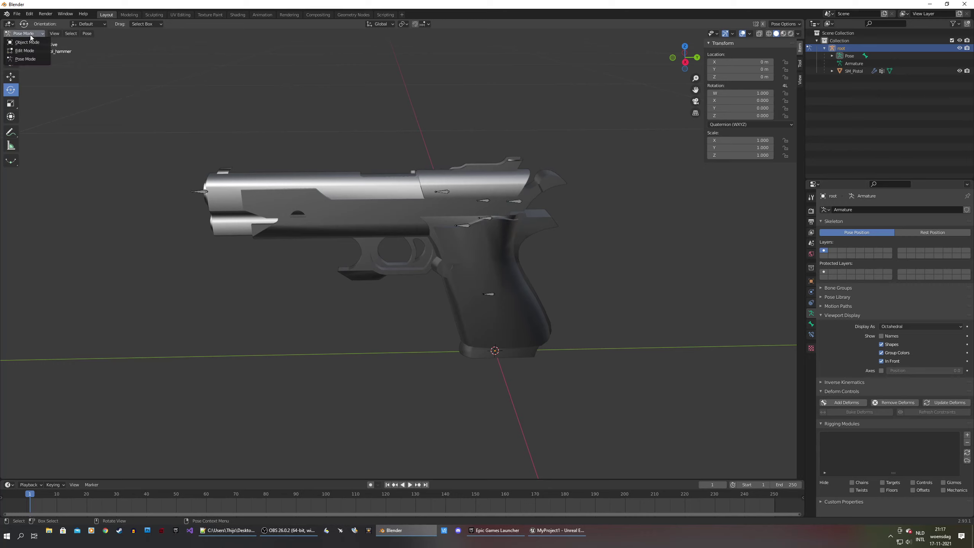
left_click(32, 43)
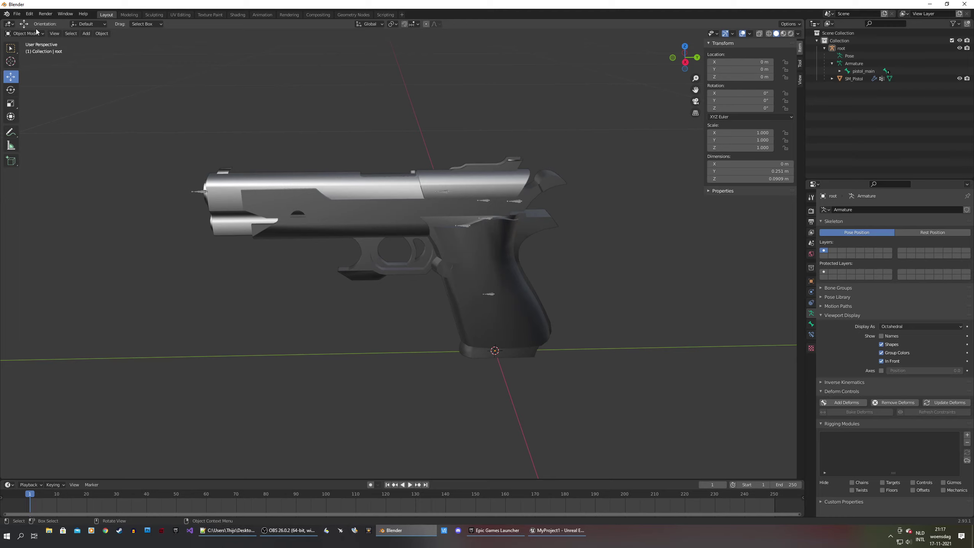
Save the project as Pistol.blend in the YT_ANIMDEMO folder
left_click(16, 14)
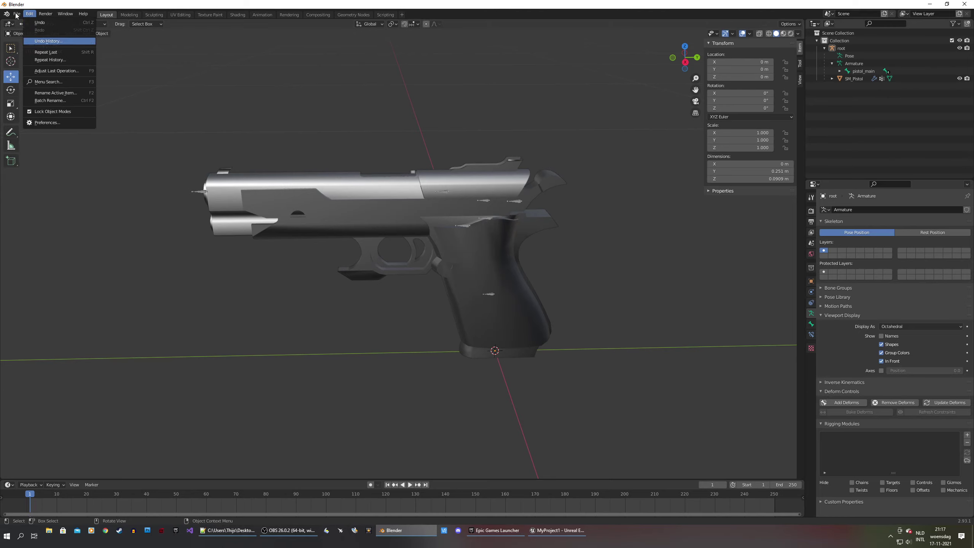
left_click(16, 14)
left_click(16, 14)
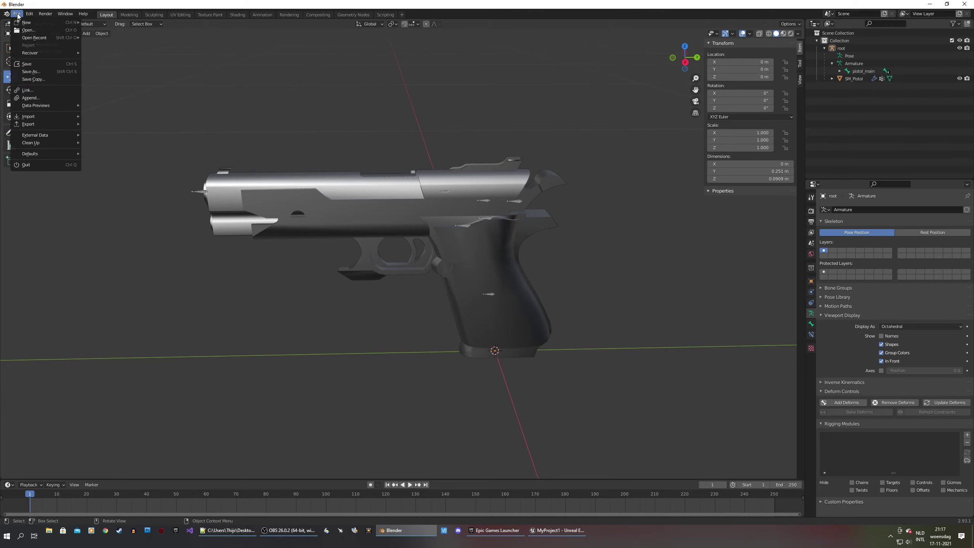
left_click(34, 72)
left_click(346, 416)
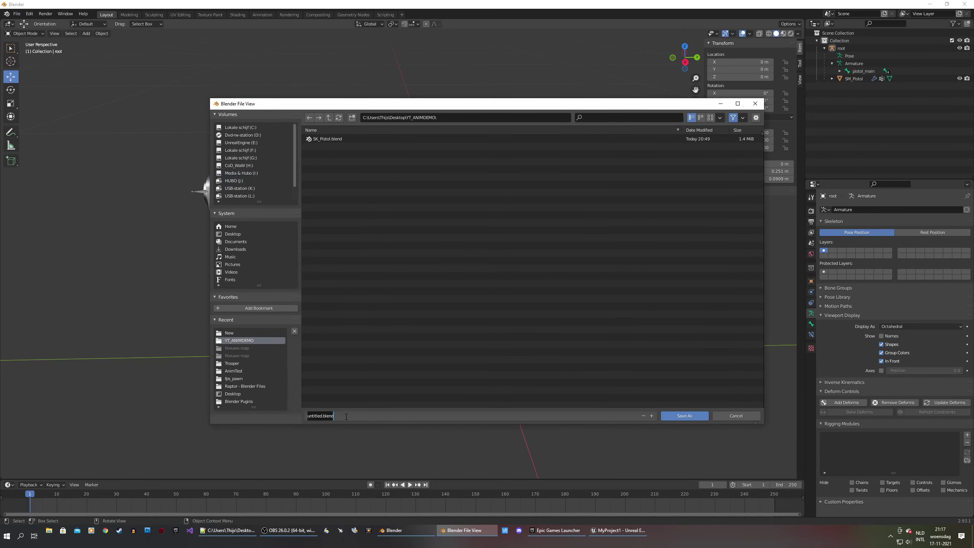
type("Pistol")
key("Return")
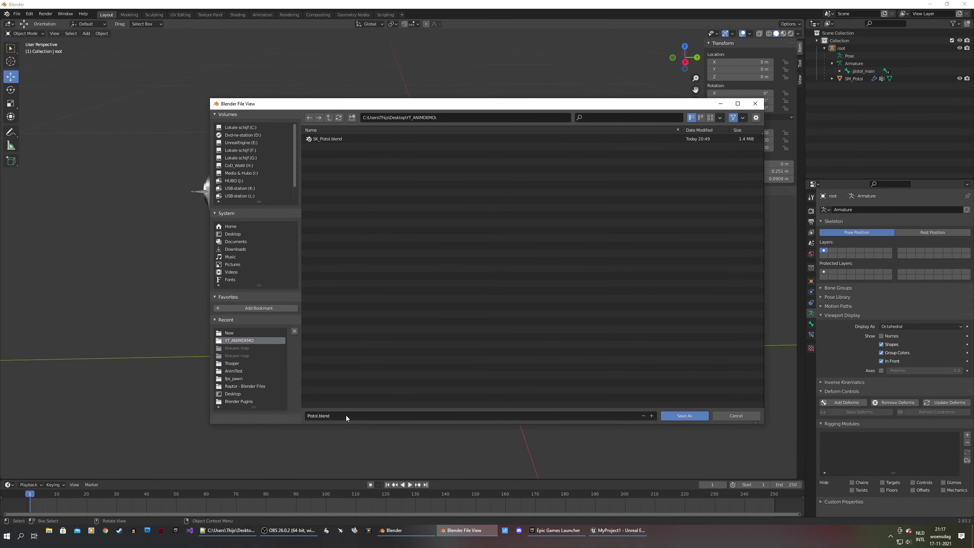
left_click(675, 413)
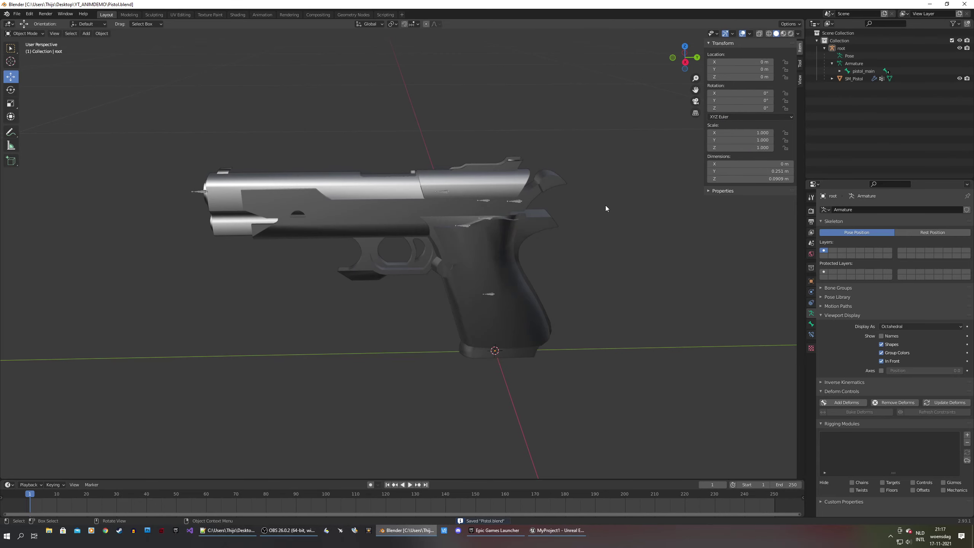
Select the armature and mesh, and set up an FBX export named SK_Pistol.fbx in the Desktop's New folder
key("a")
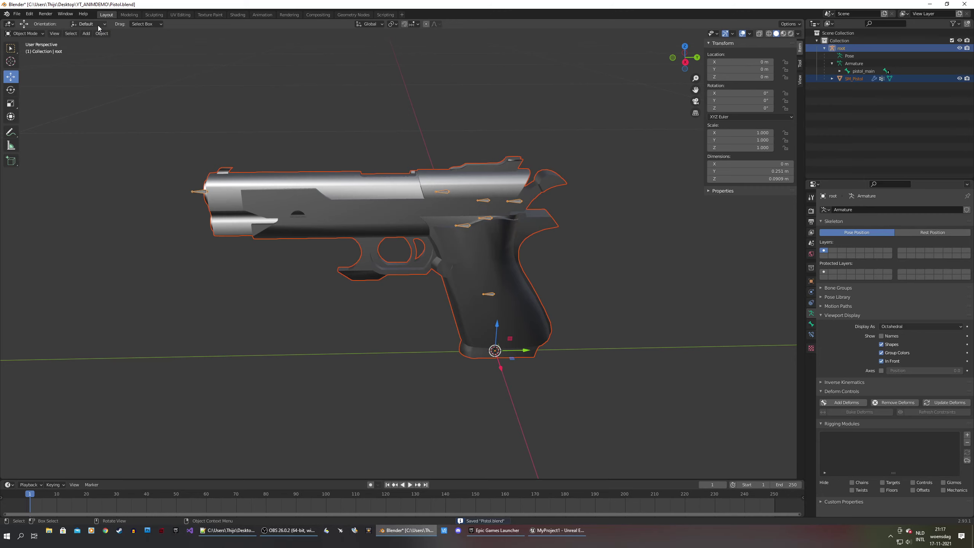
left_click(18, 14)
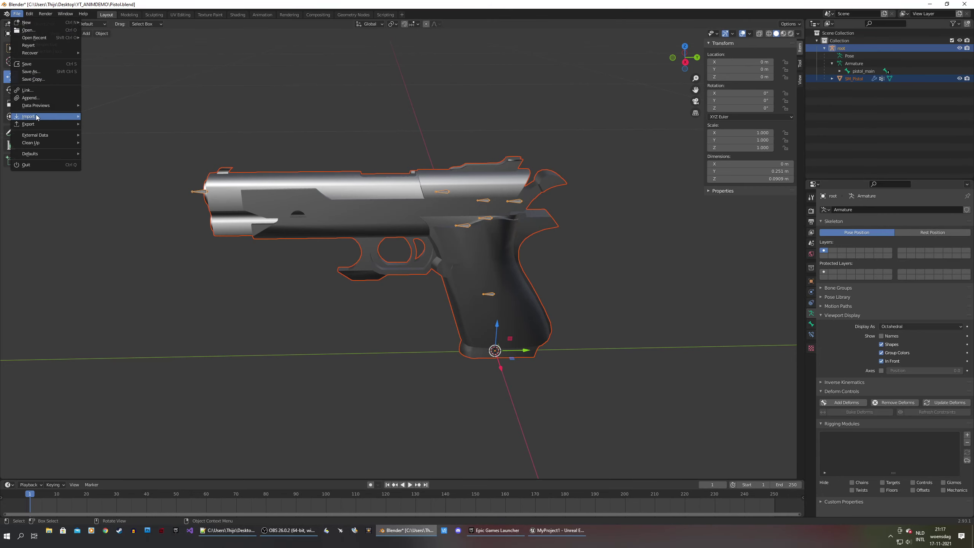
mouse_move(34, 125)
left_click(115, 185)
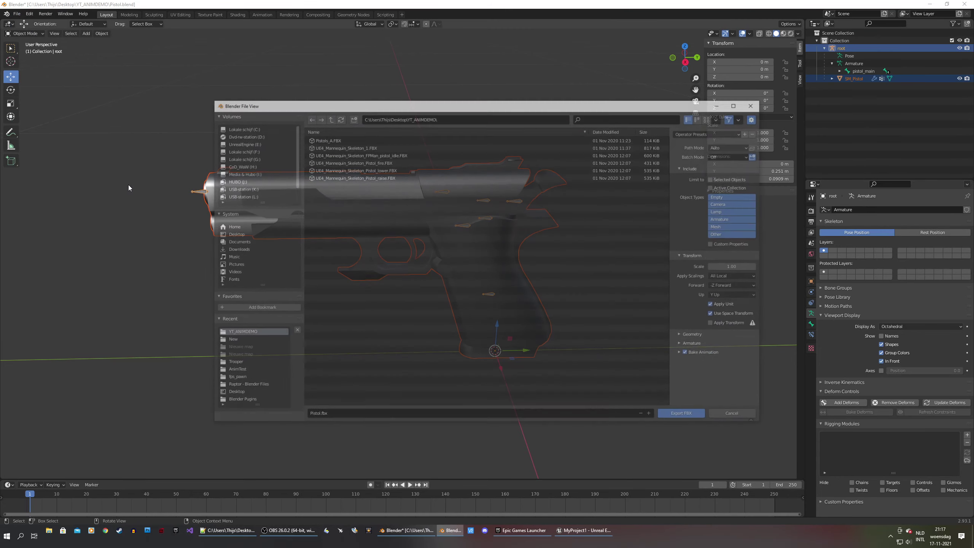
left_click(240, 234)
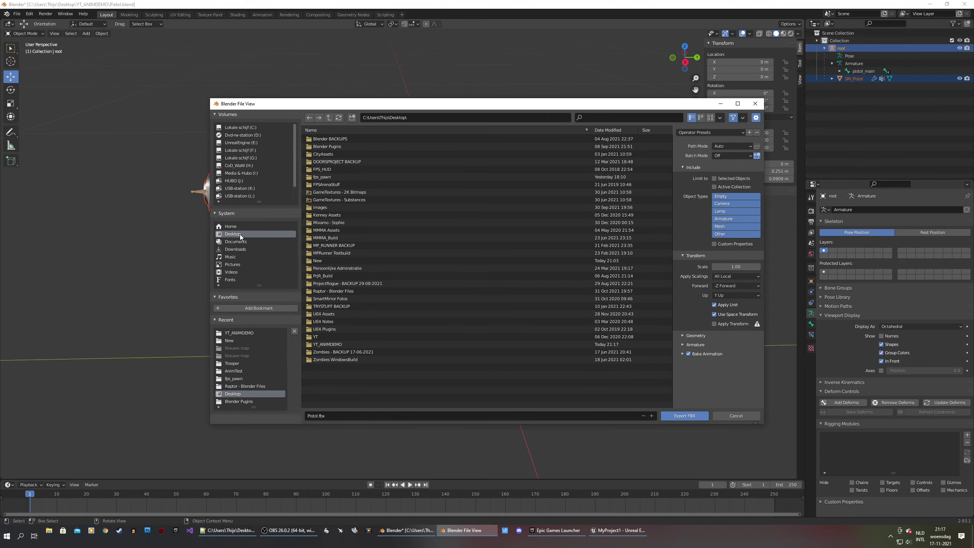
double_click(318, 261)
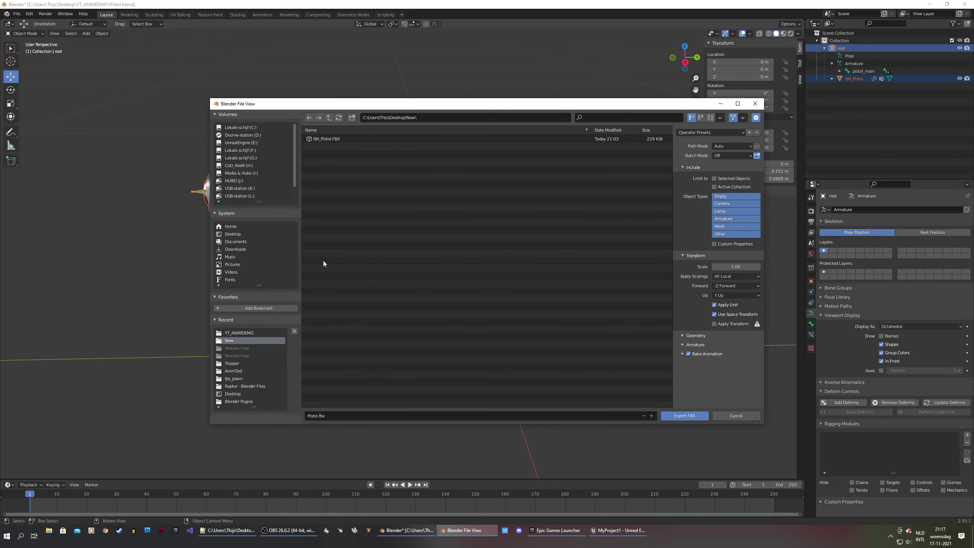
left_click(341, 415)
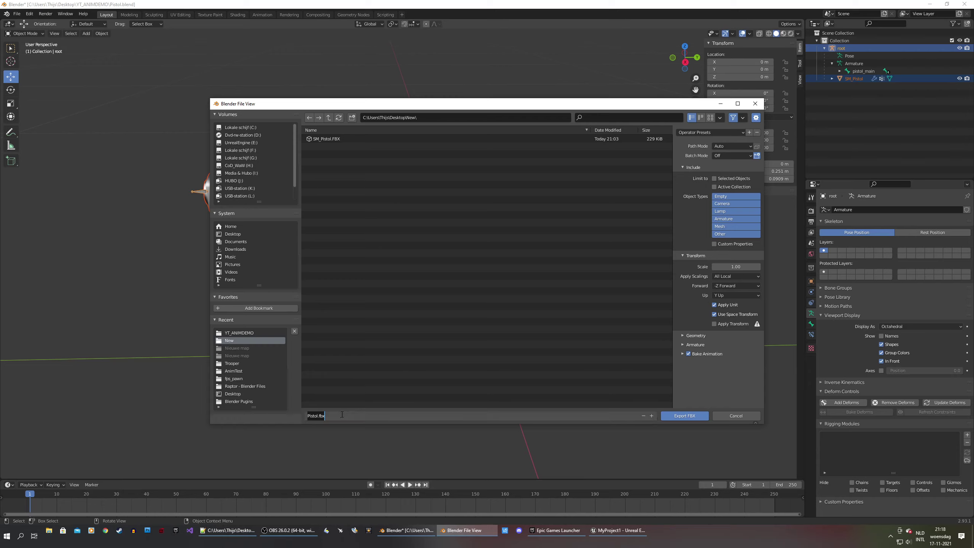
type("SK_Pistol")
key("Return")
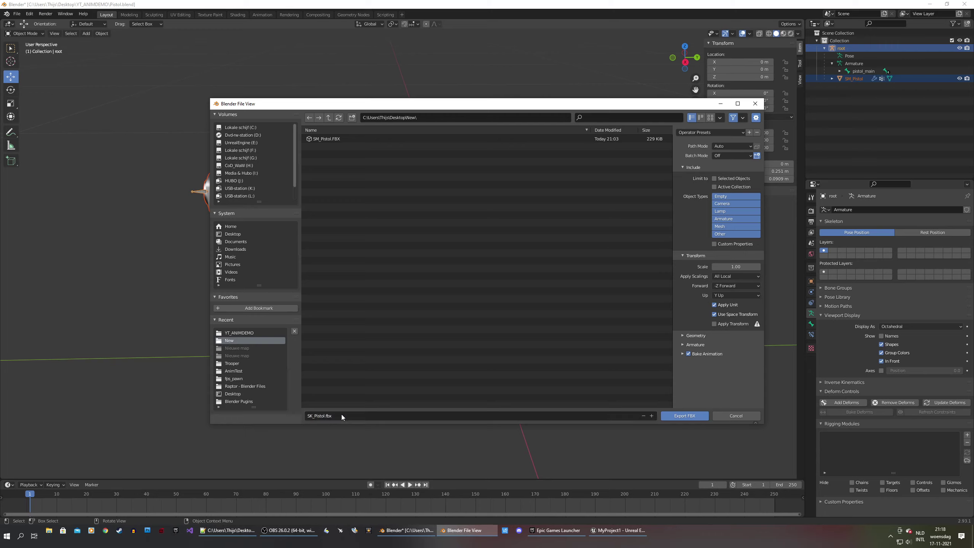
Limit the FBX export to selected objects and include only the Armature and Mesh object types
left_click_drag(671, 202, 624, 216)
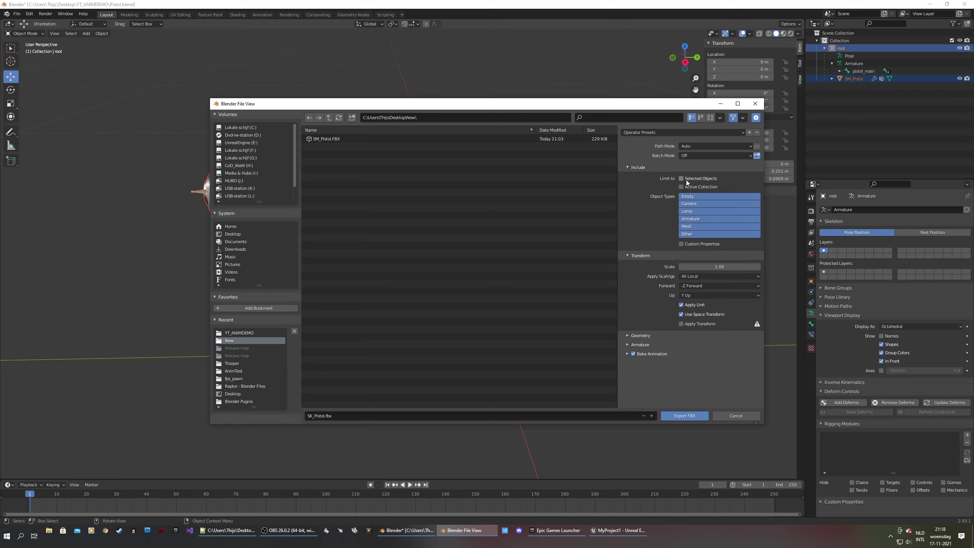
left_click(690, 219)
left_click(694, 227, "shift")
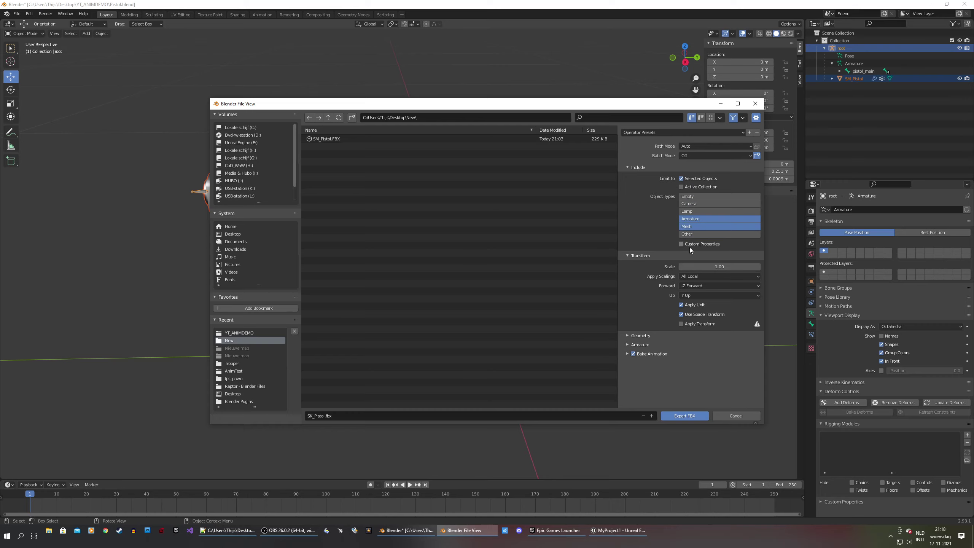
Check the Geometry and Armature export options, turn off Bake Animation and export the FBX
left_click(629, 335)
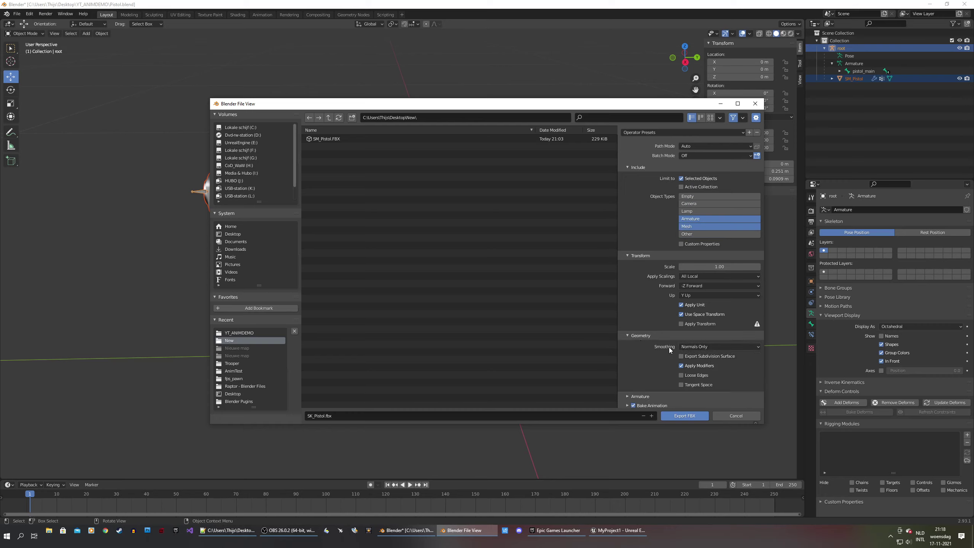
left_click(700, 346)
left_click(690, 364)
left_click(638, 336)
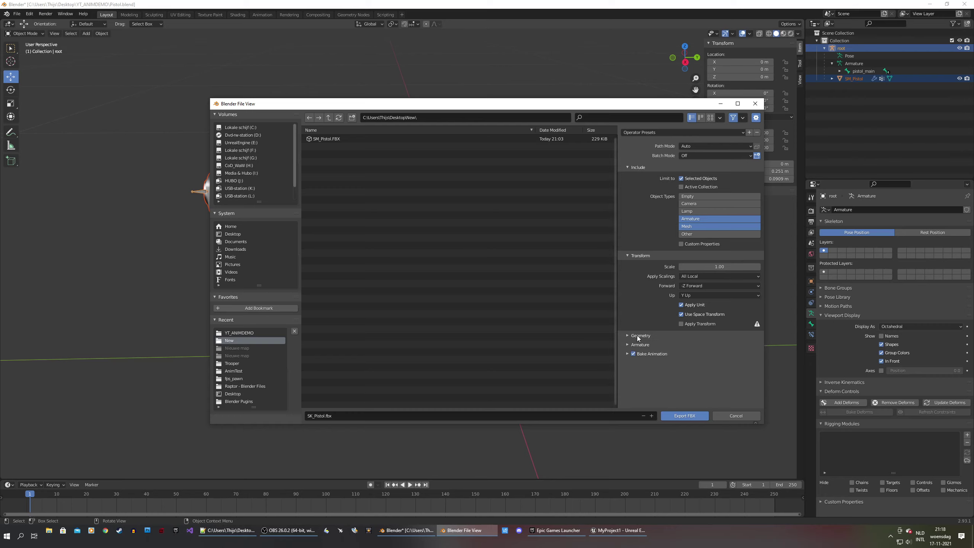
left_click(632, 344)
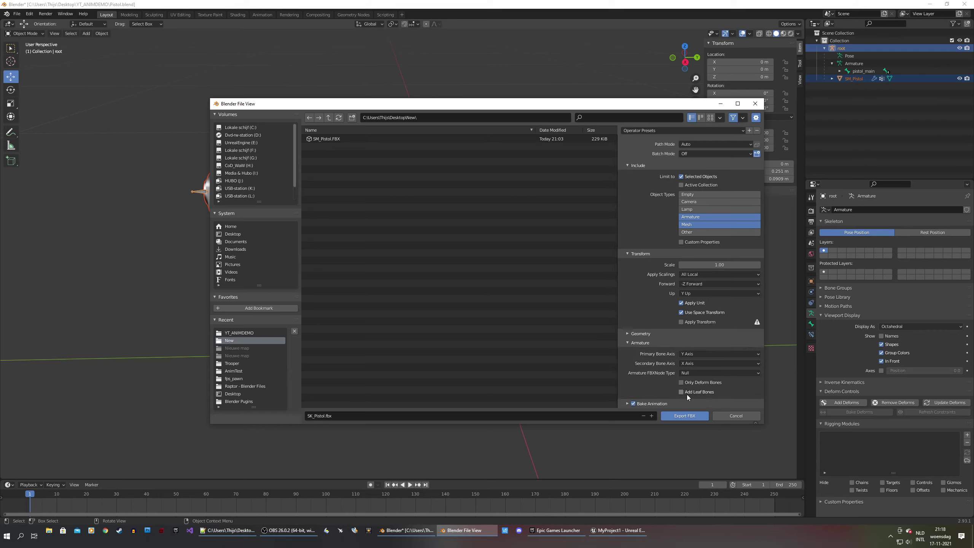
left_click(629, 343)
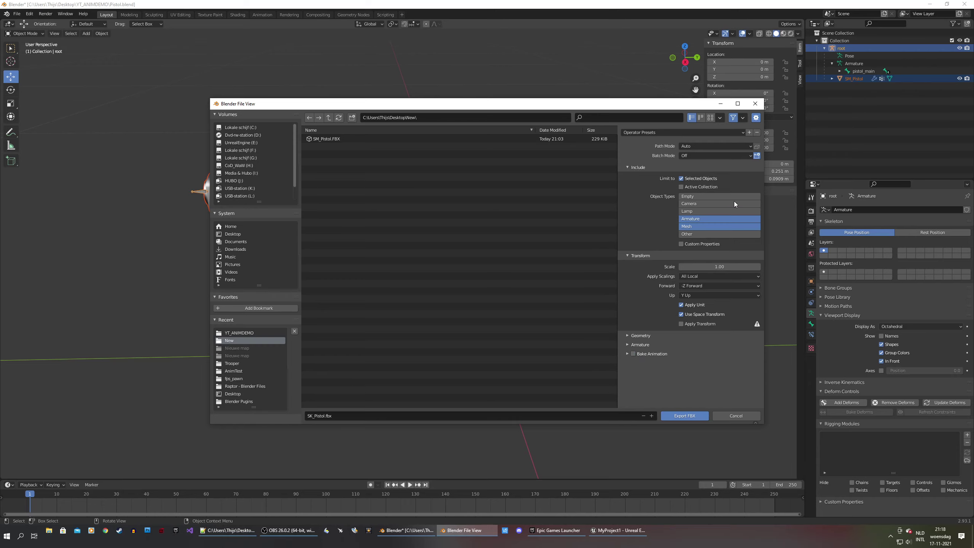
left_click_drag(632, 103, 599, 72)
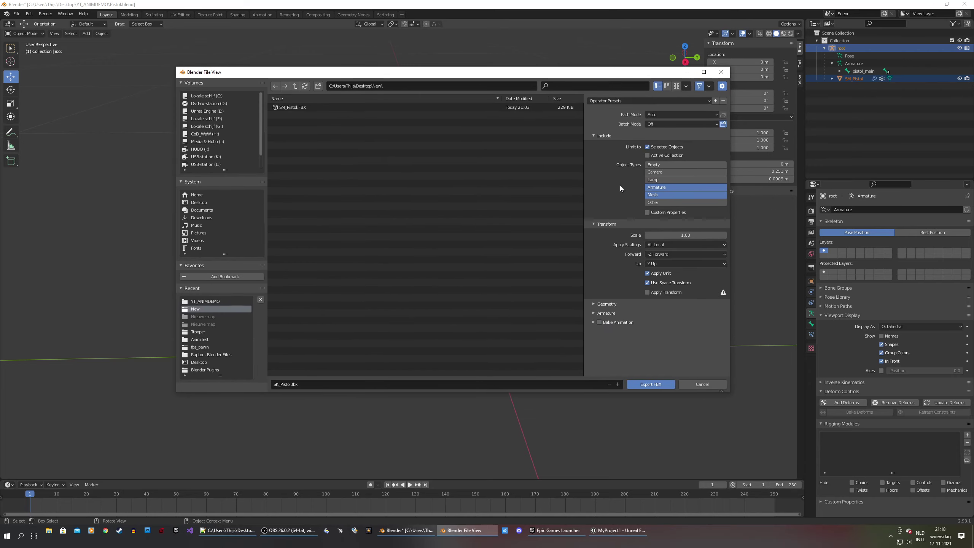
left_click(663, 384)
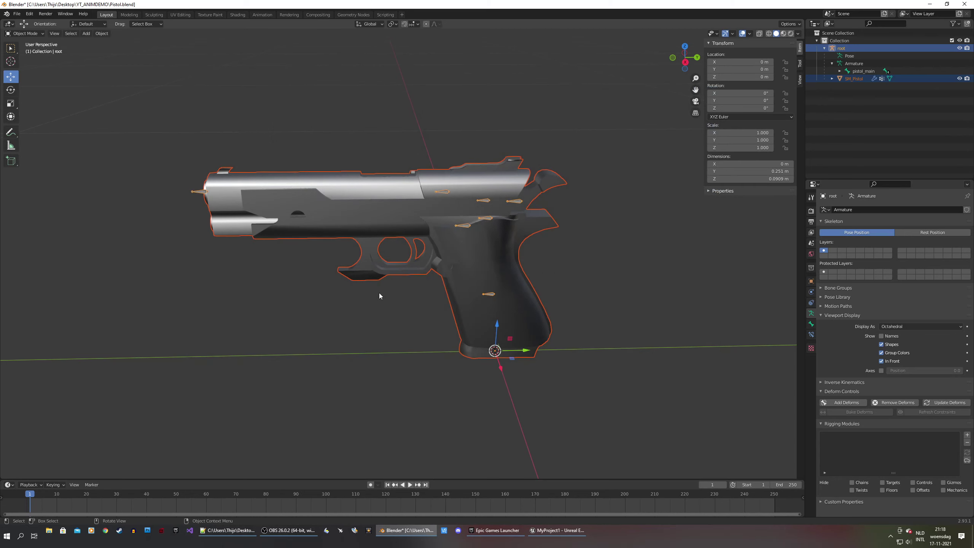
Switch to the MyProject1 project in Unreal Editor and save all unsaved content
left_click(557, 530)
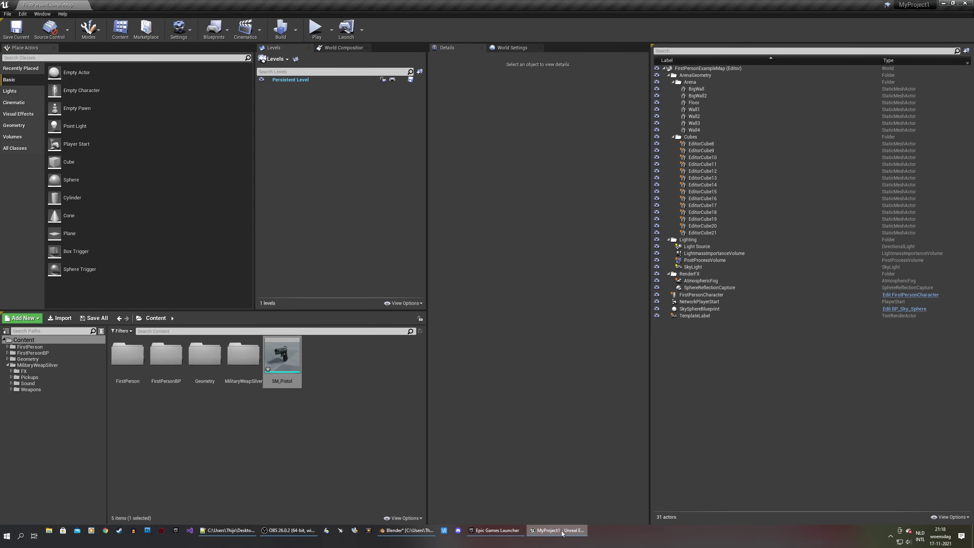
left_click(97, 318)
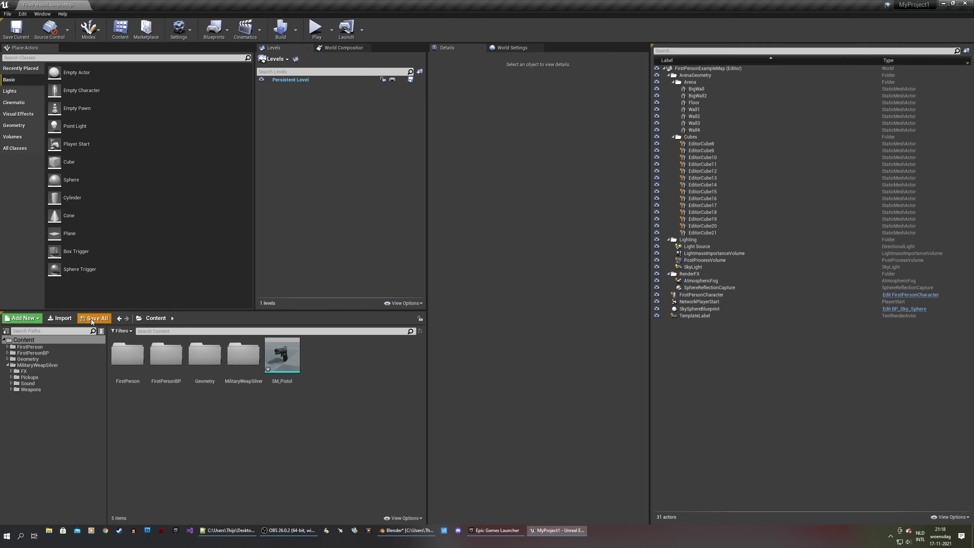
left_click(554, 335)
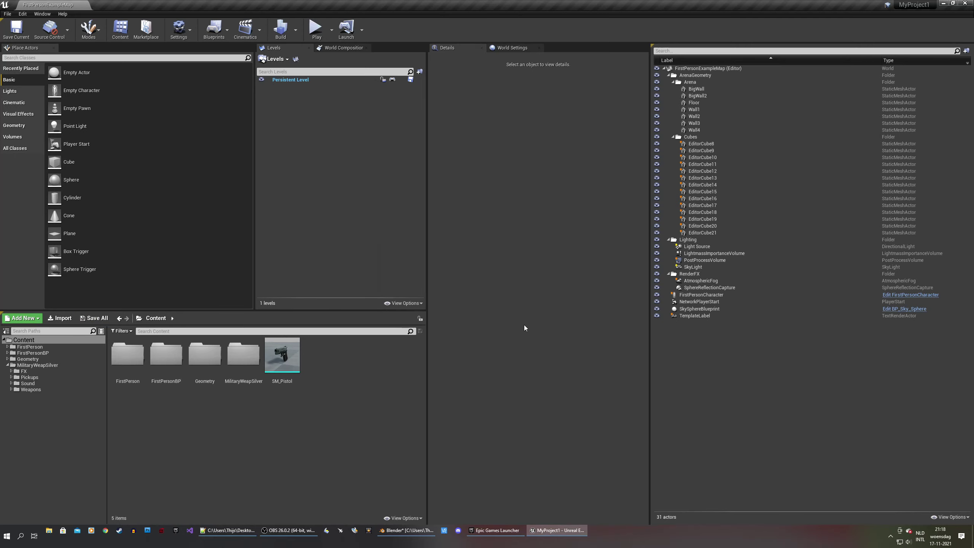
Import SK_Pistol.fbx from the Desktop's New folder into the Content folder as a skeletal mesh, with Do Not Create Material and no existing skeleton
right_click(48, 530)
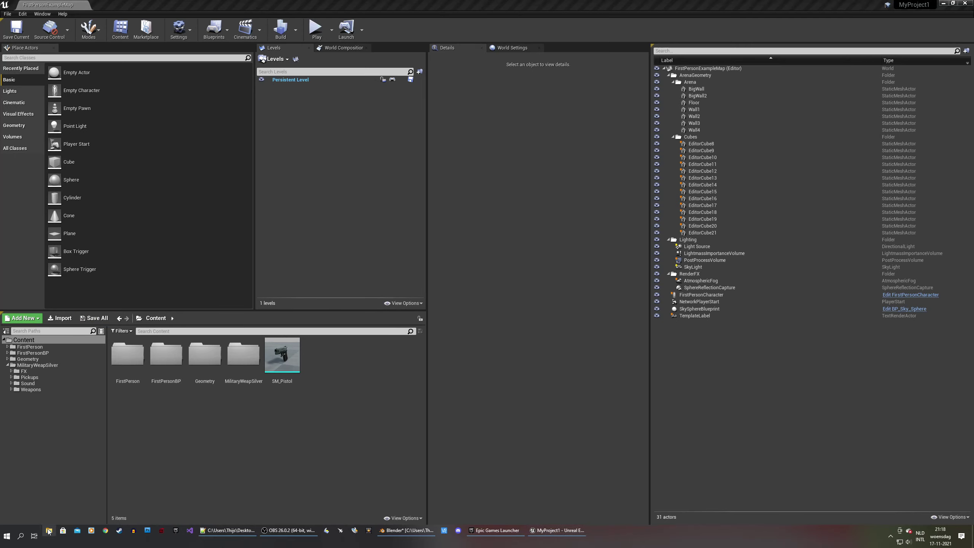
left_click(27, 401)
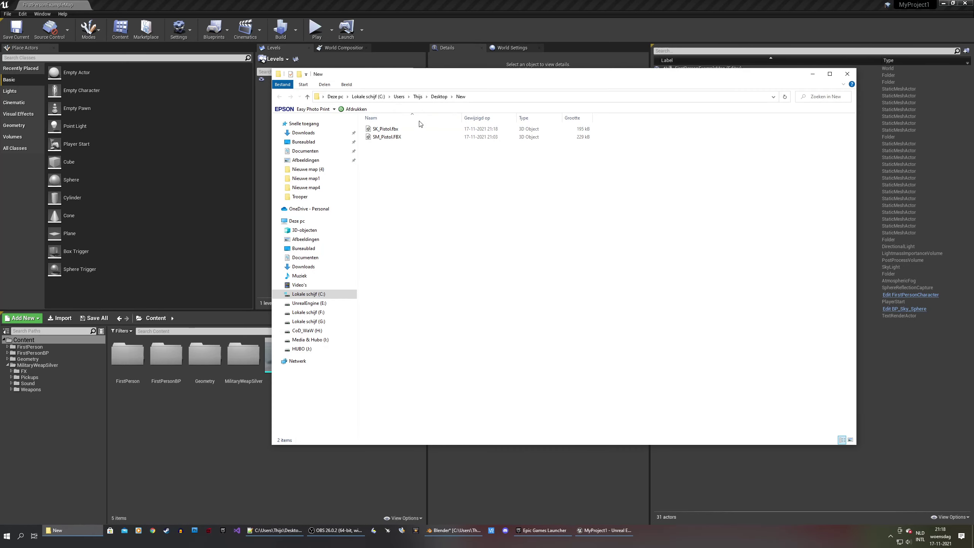
left_click_drag(521, 76, 612, 58)
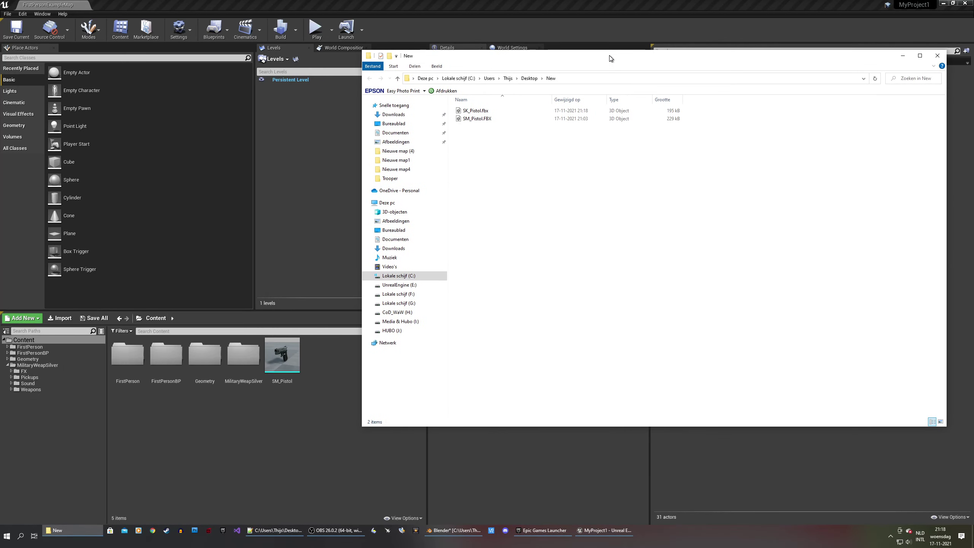
left_click_drag(515, 112, 334, 385)
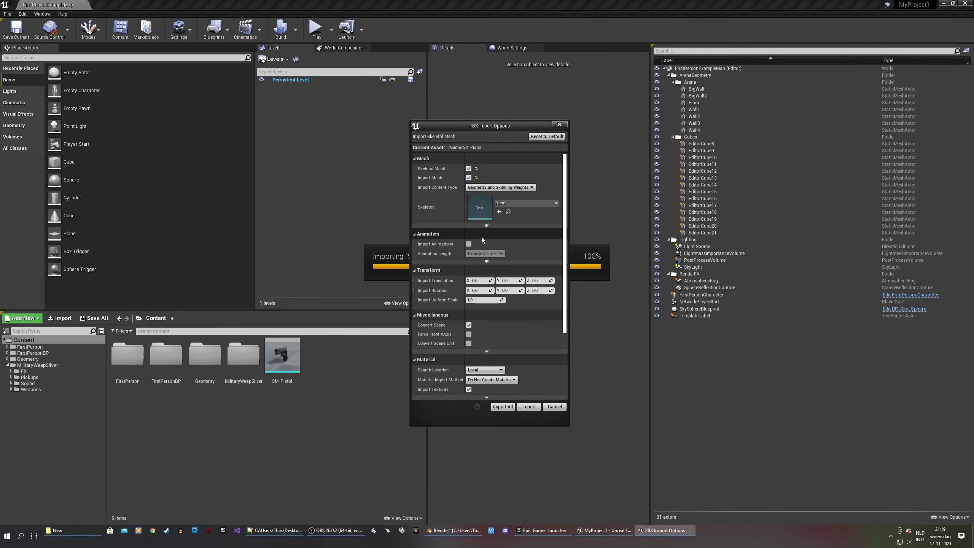
scroll(566, 221, "down", 3)
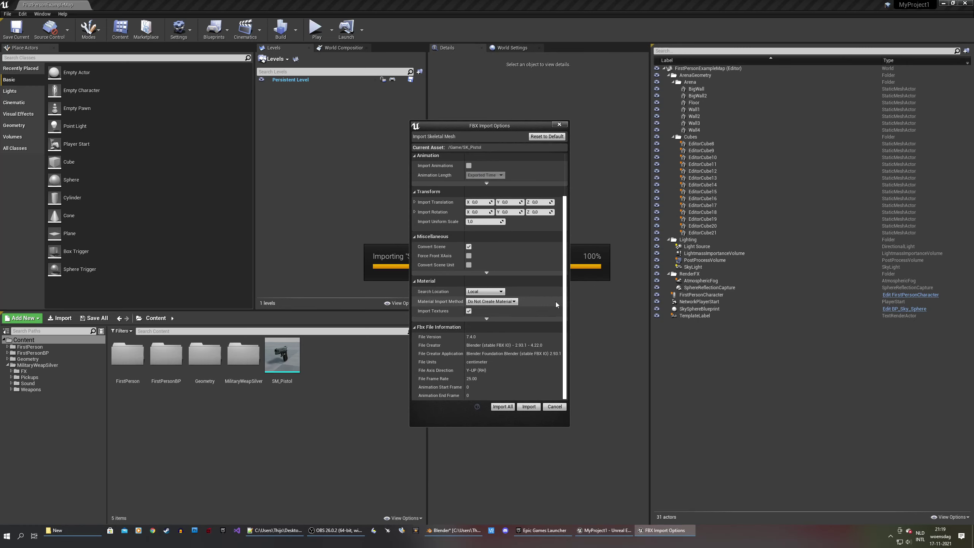
scroll(556, 301, "up", 3)
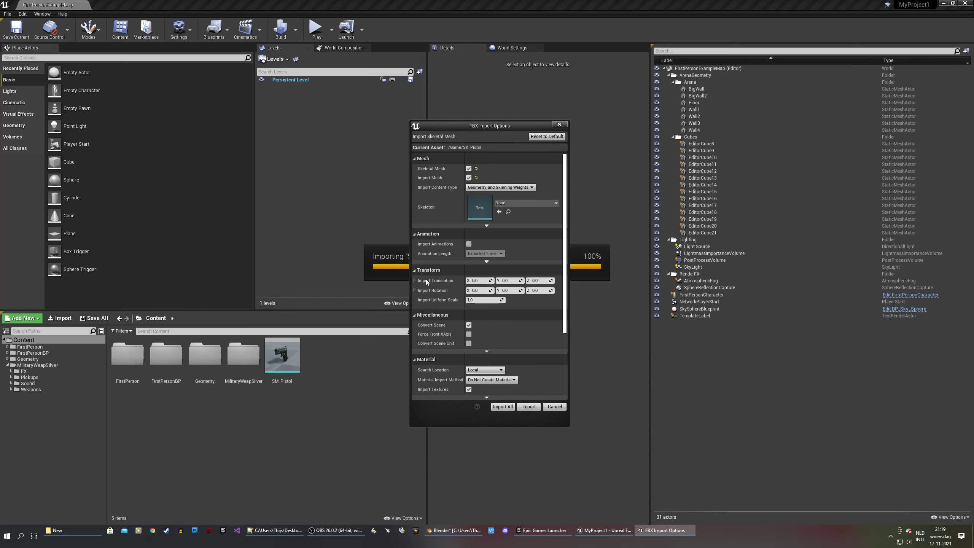
left_click(304, 459)
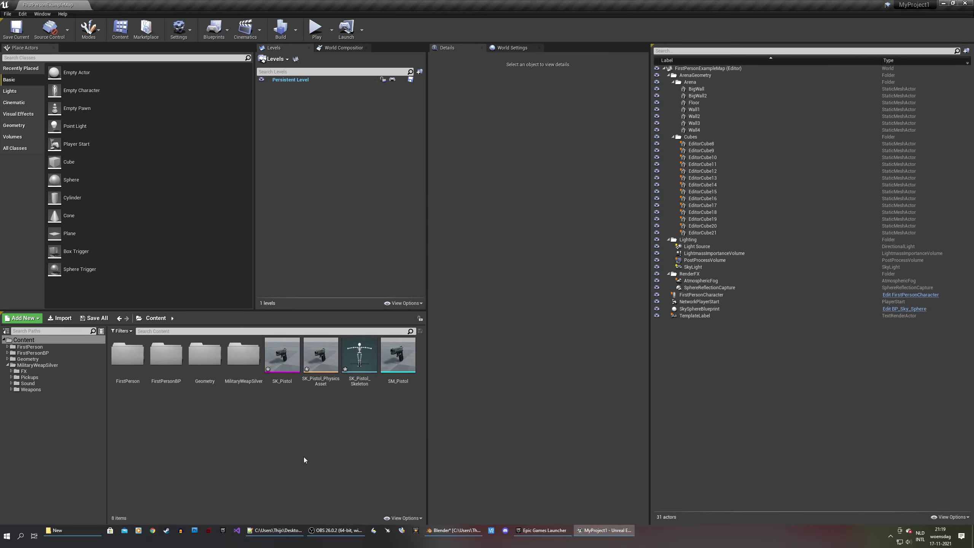
Open the SK_Pistol skeletal mesh and examine each bone in its skeleton hierarchy, from root to muzzleflash
double_click(285, 368)
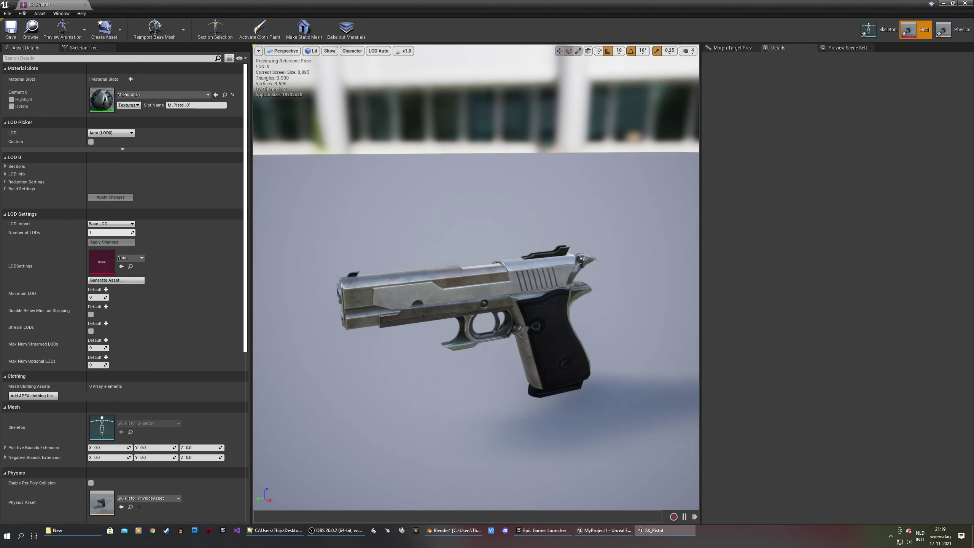
left_click(84, 48)
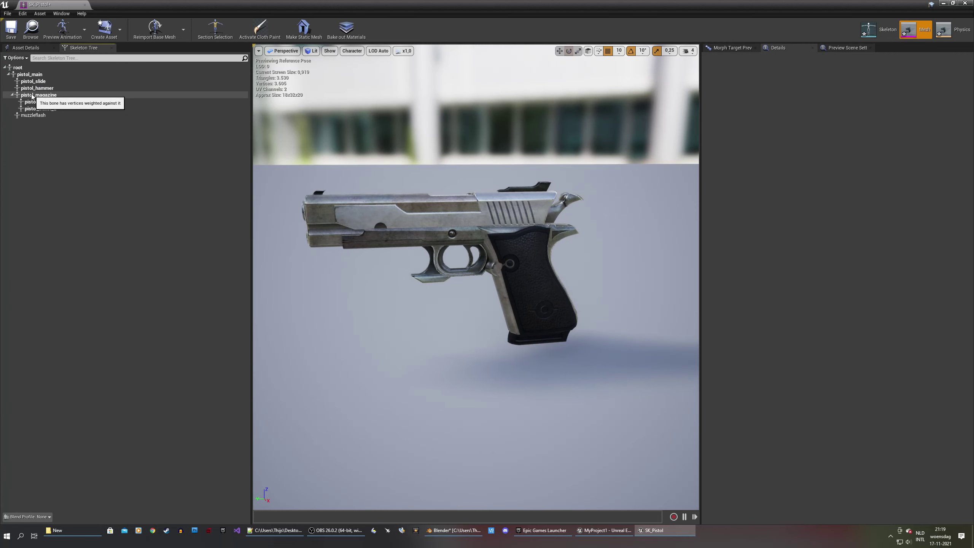
left_click(24, 69)
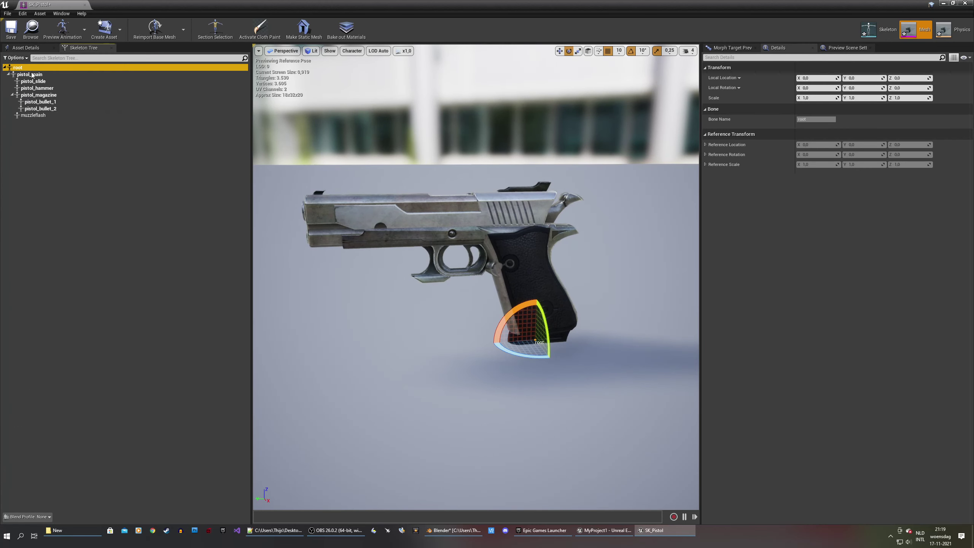
left_click(37, 75)
left_click(38, 81)
left_click(40, 88)
left_click(41, 95)
left_click(42, 101)
left_click(43, 109)
left_click(38, 116)
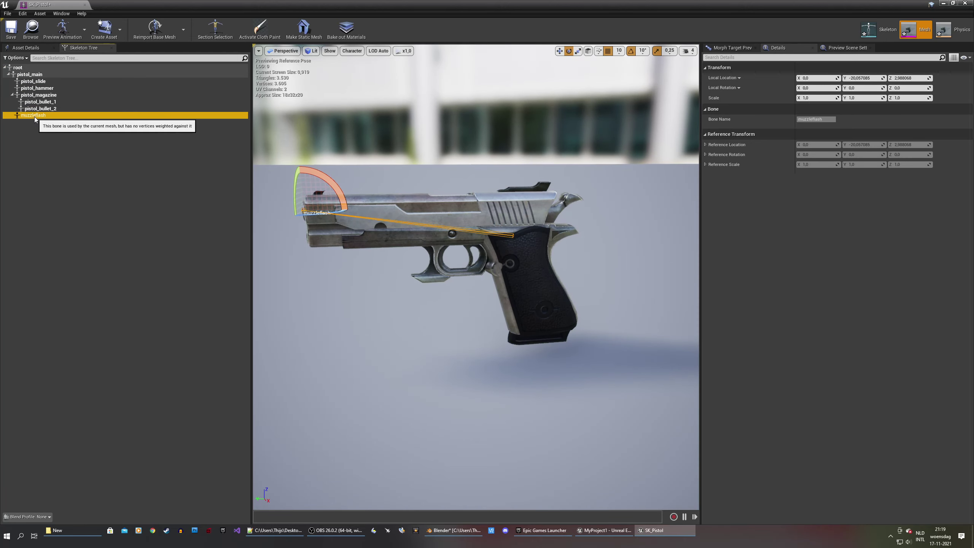
left_click(41, 74)
Test moving the pistol_slide bone along Y and the pistol_magazine bone out of the grip, and close the mesh editor
left_click(42, 81)
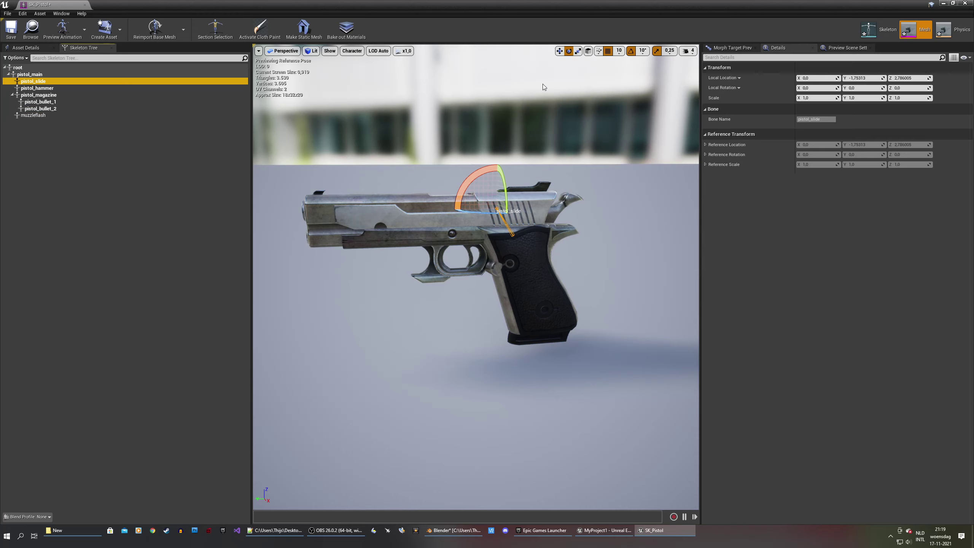
left_click(559, 51)
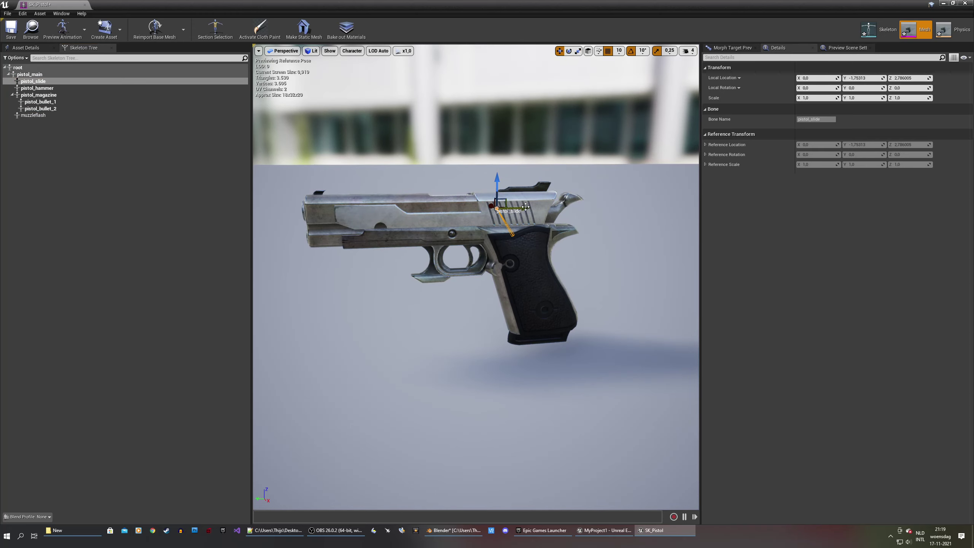
mouse_move(525, 207)
left_mouse_down()
mouse_move(557, 207)
mouse_move(521, 209)
left_mouse_up()
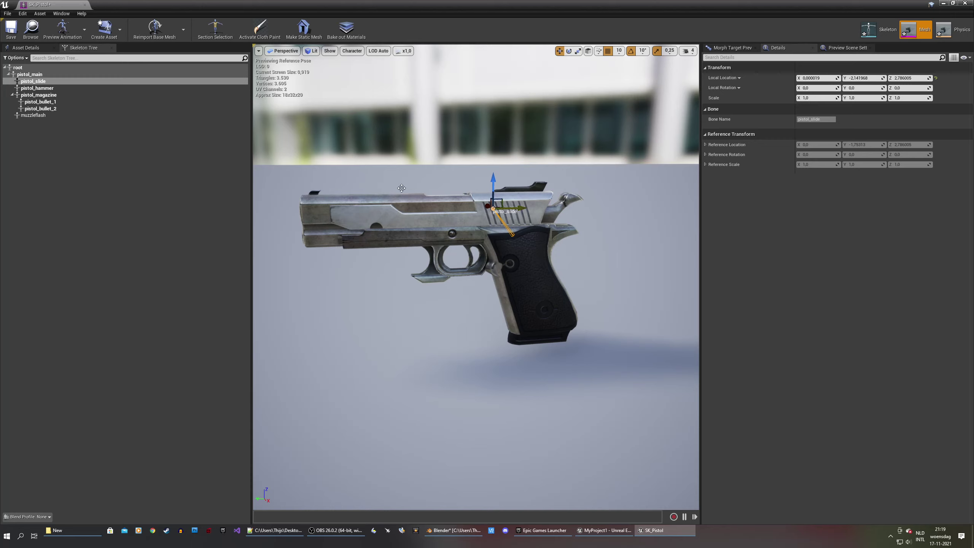
left_click(50, 96)
left_click_drag(542, 284, 626, 276)
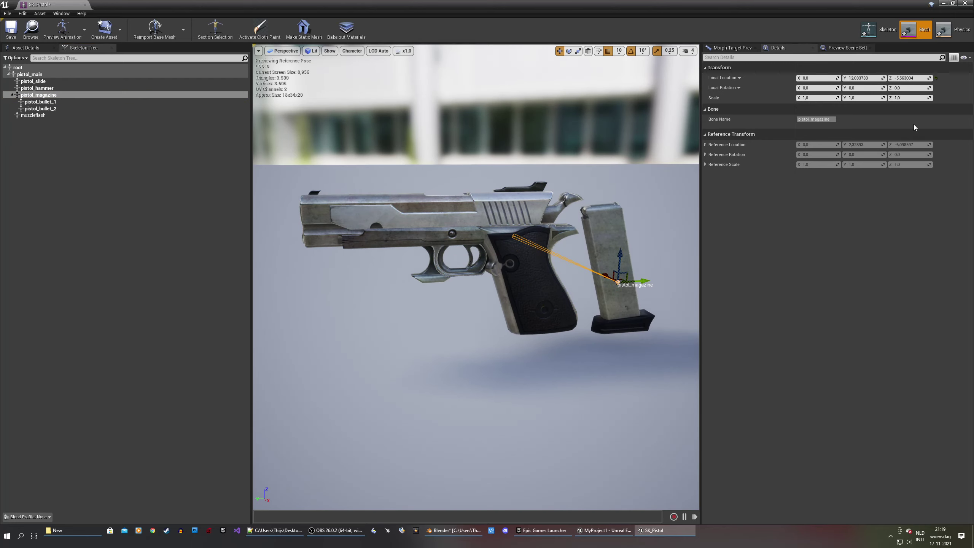
left_click(965, 4)
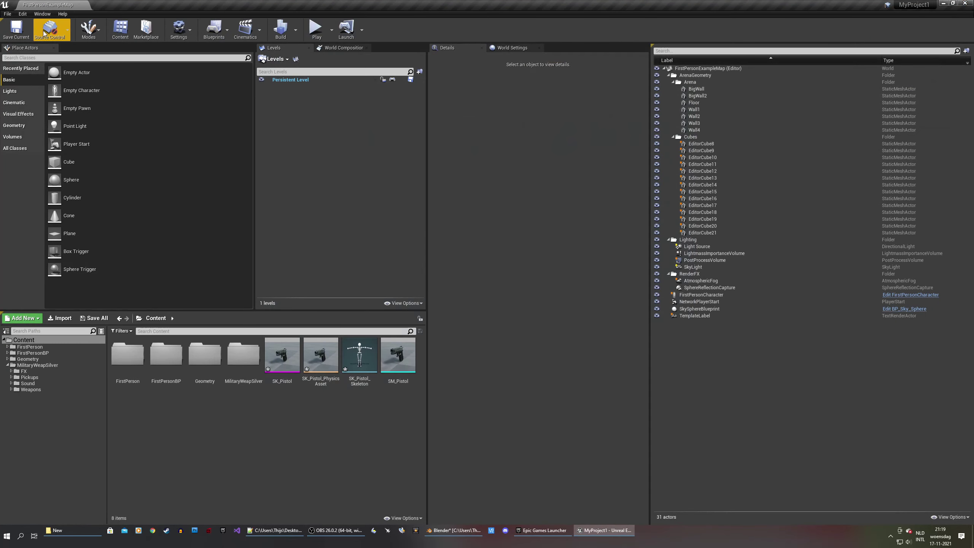
Open Viewport 1 as a separate window and restore it to a small floating size beside the Content Browser
left_click(40, 15)
mouse_move(67, 55)
left_click(125, 55)
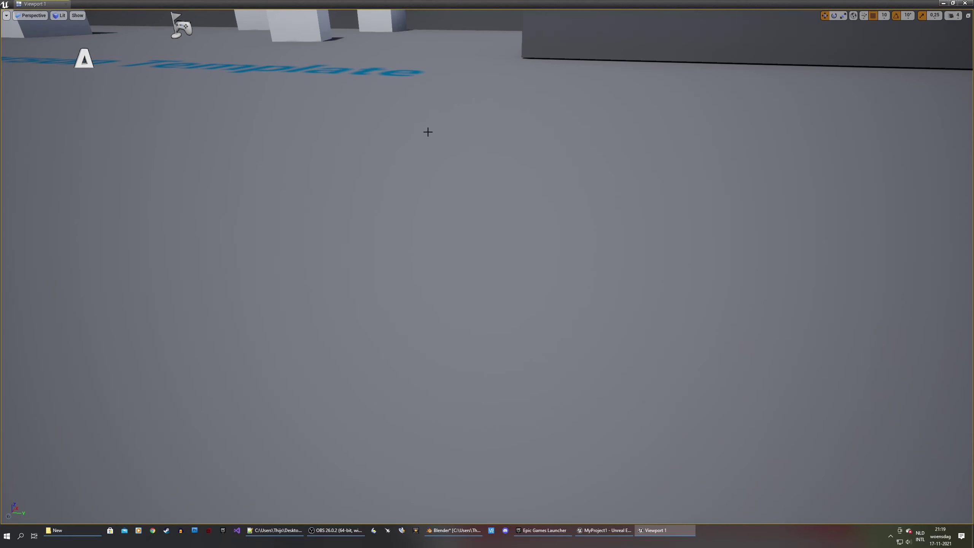
left_click_drag(687, 3, 701, 70)
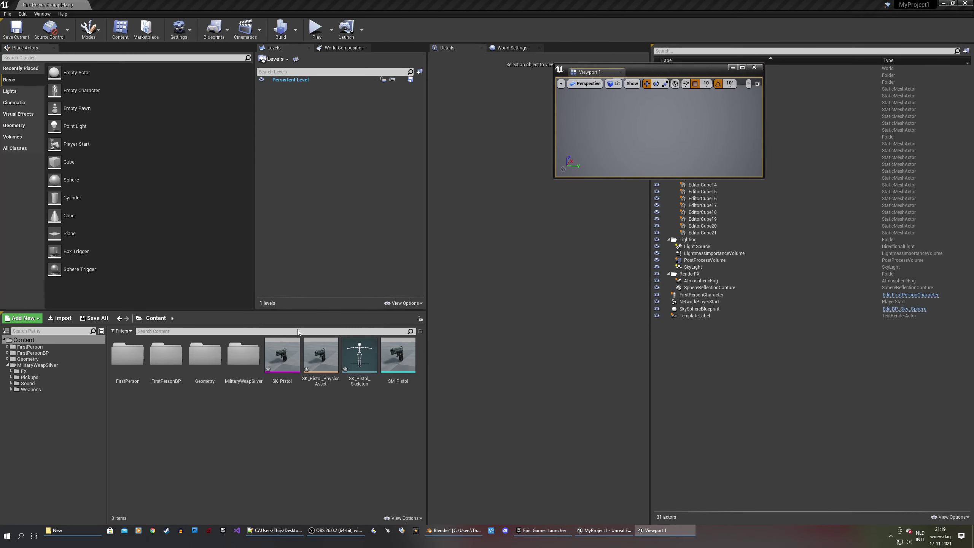
Place SK_Pistol, SM_Pistol and the Pistols_A mesh from MilitaryWeapSilver's Weapons folder side by side in the level
left_click_drag(282, 355, 614, 124)
left_click_drag(399, 355, 622, 125)
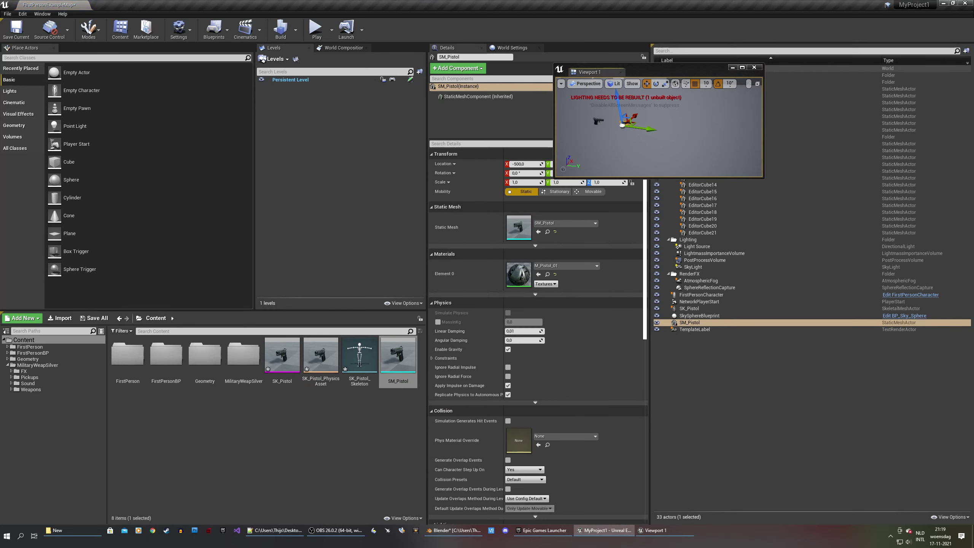
left_click(38, 390)
left_click_drag(398, 406, 658, 142)
Raise the three placed pistols slightly above the floor to compare them in the maximized viewport, and close that viewport
left_click(742, 67)
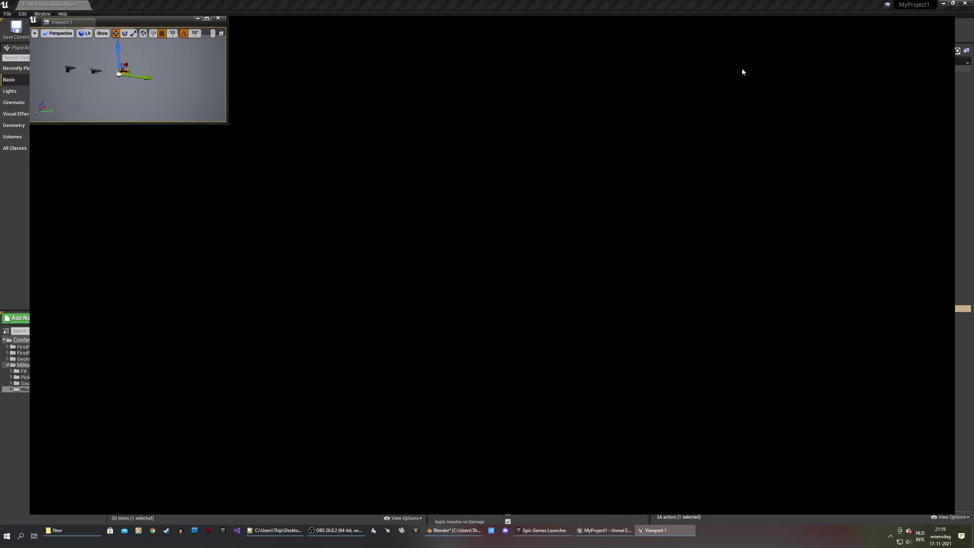
mouse_move(402, 258)
right_mouse_down()
mouse_move(412, 282)
mouse_move(402, 257)
right_mouse_up()
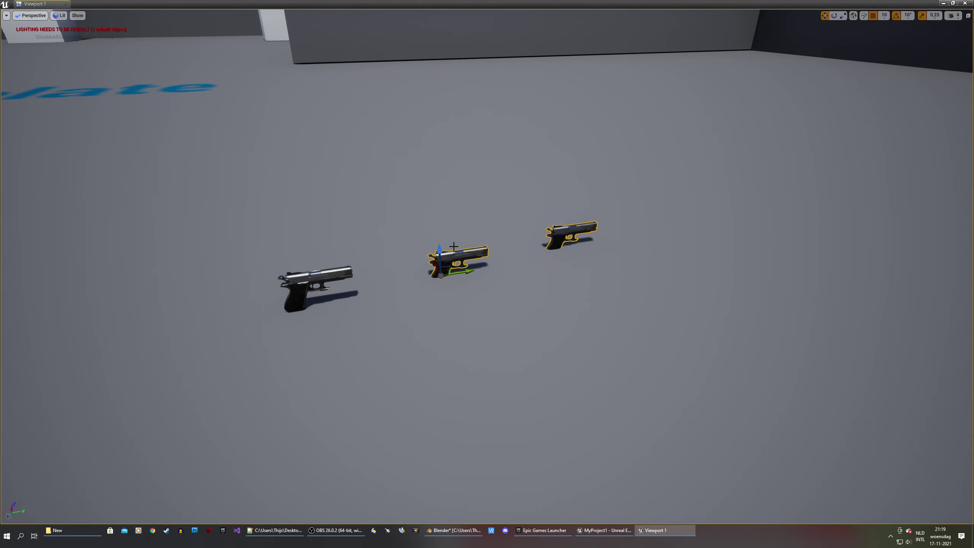
left_click_drag(441, 253, 444, 233)
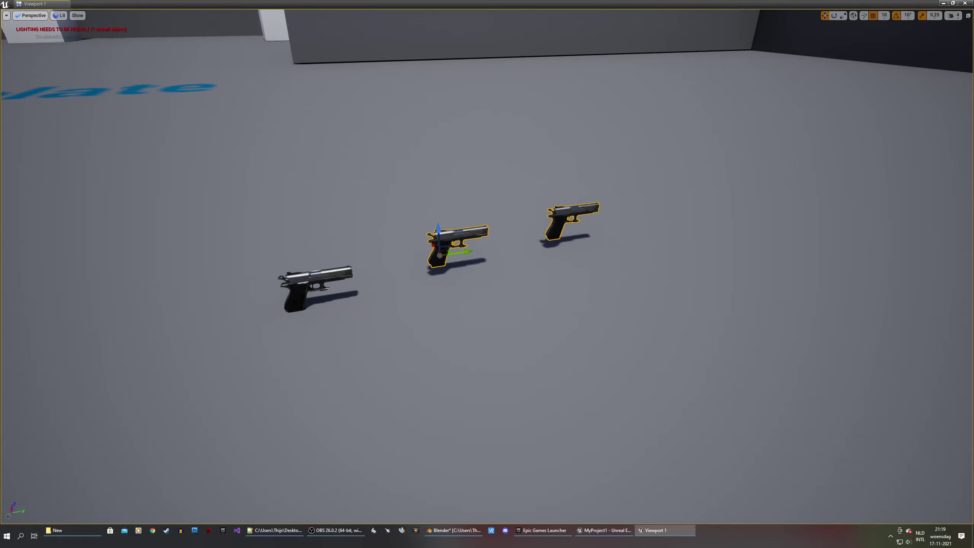
left_click(319, 279)
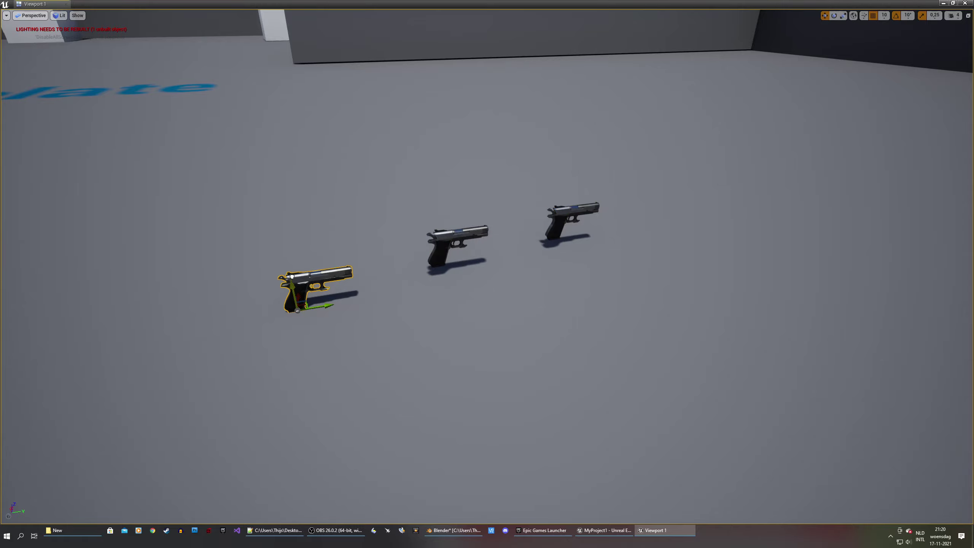
left_click_drag(292, 277, 294, 271)
left_click(462, 264)
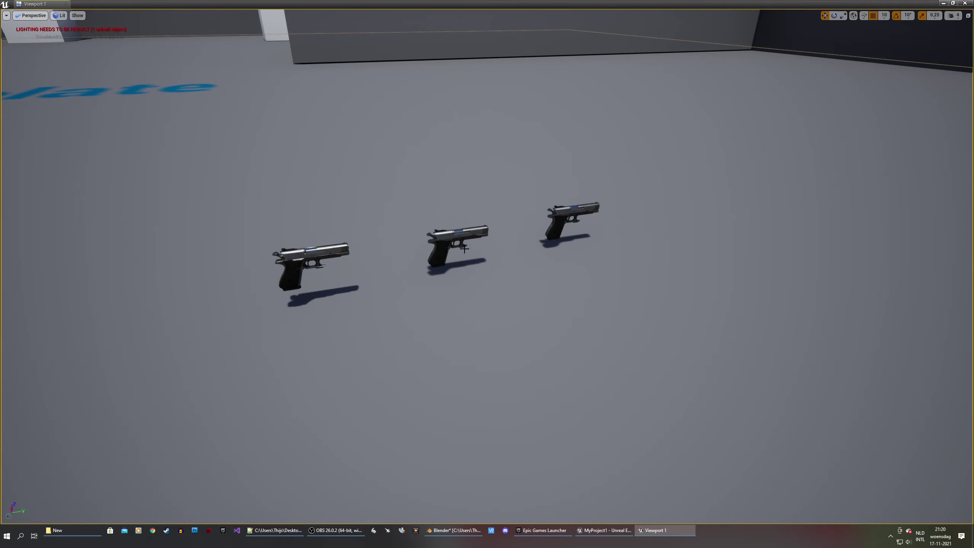
left_click(963, 3)
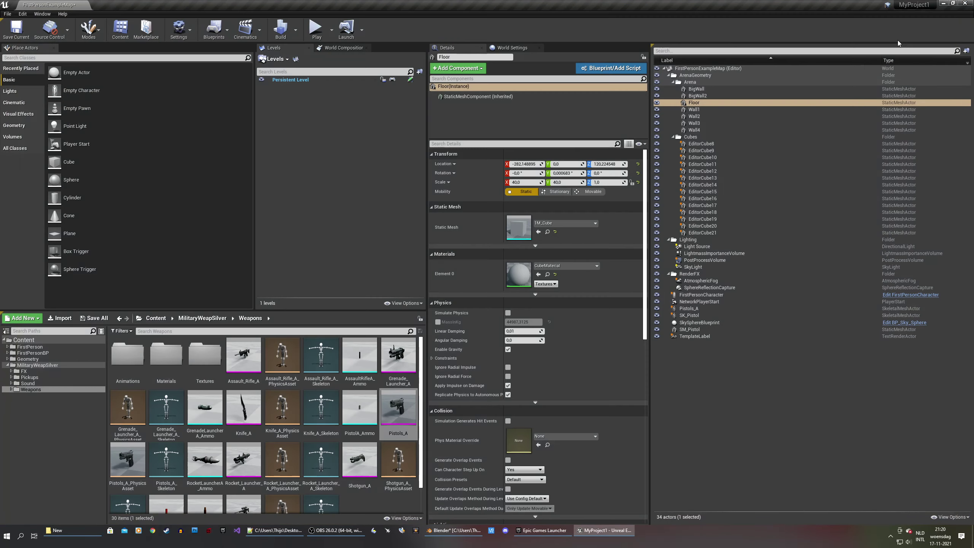